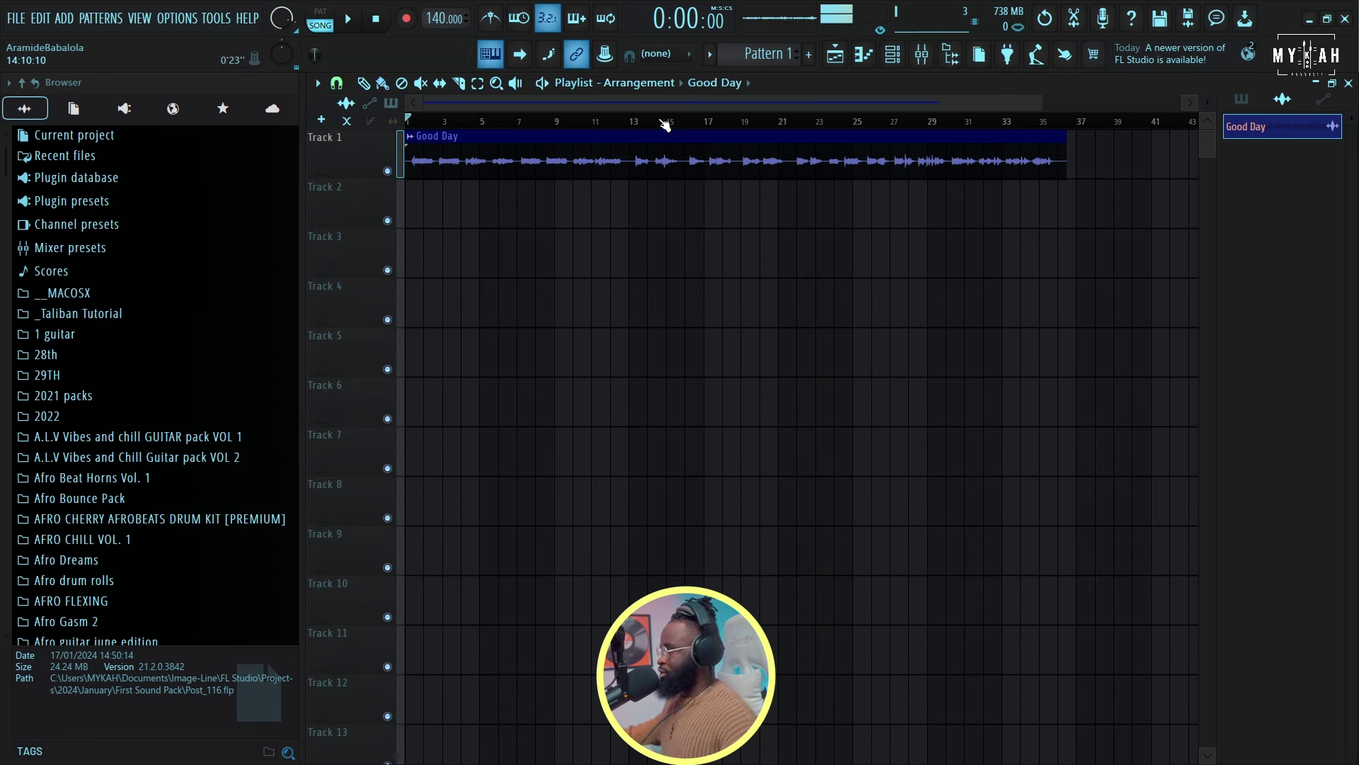
Step: Detect the tempo of the Good Day audio clip and dismiss the offer to apply it to the project
{"action": "right_click", "coordinate": [415, 139]}
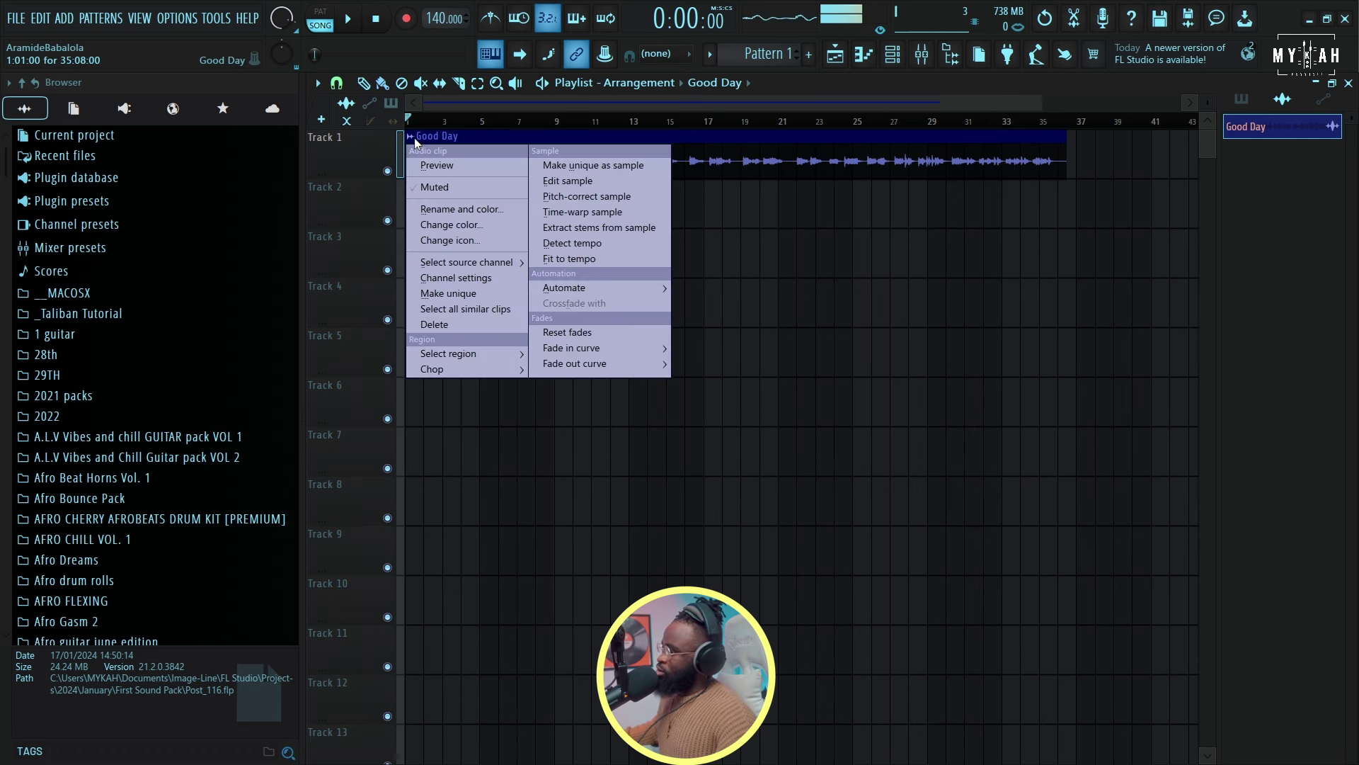
{"action": "left_click", "coordinate": [564, 245]}
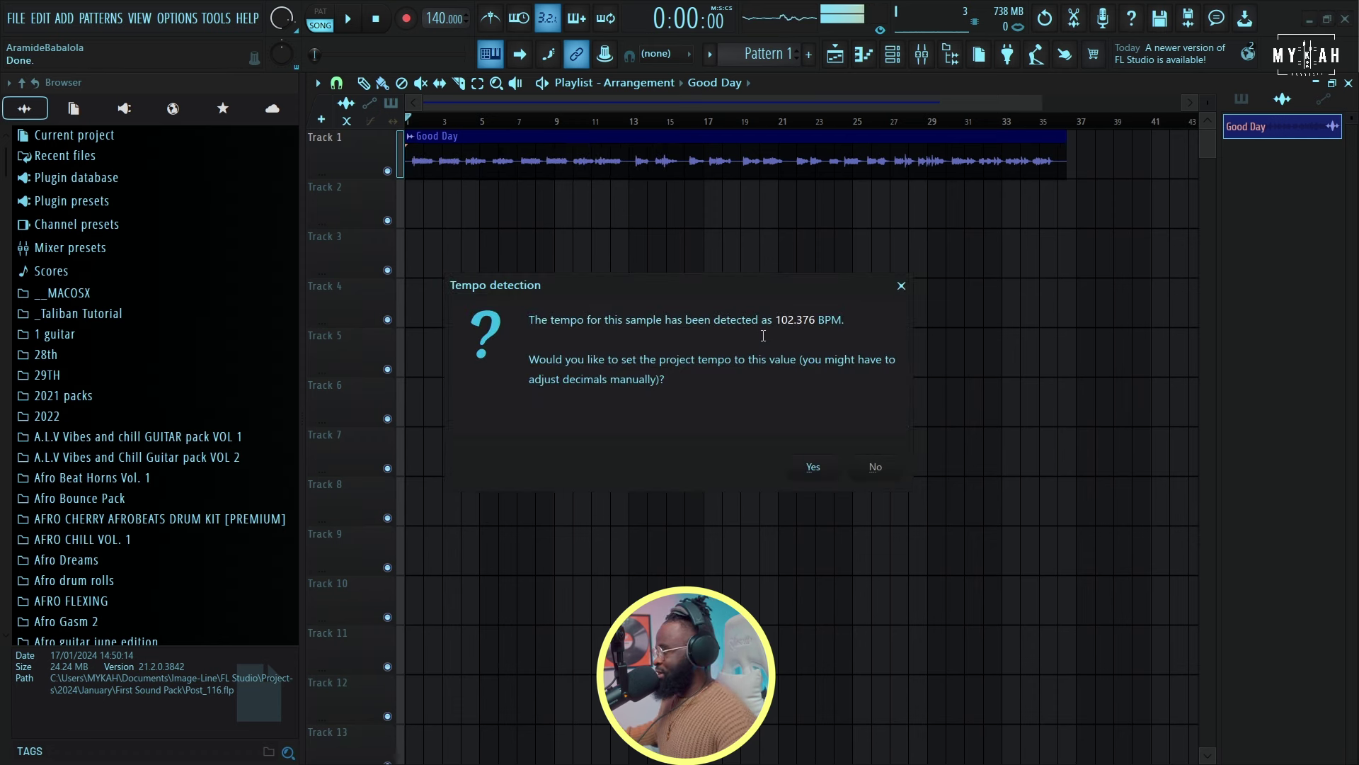
{"action": "left_click", "coordinate": [904, 289]}
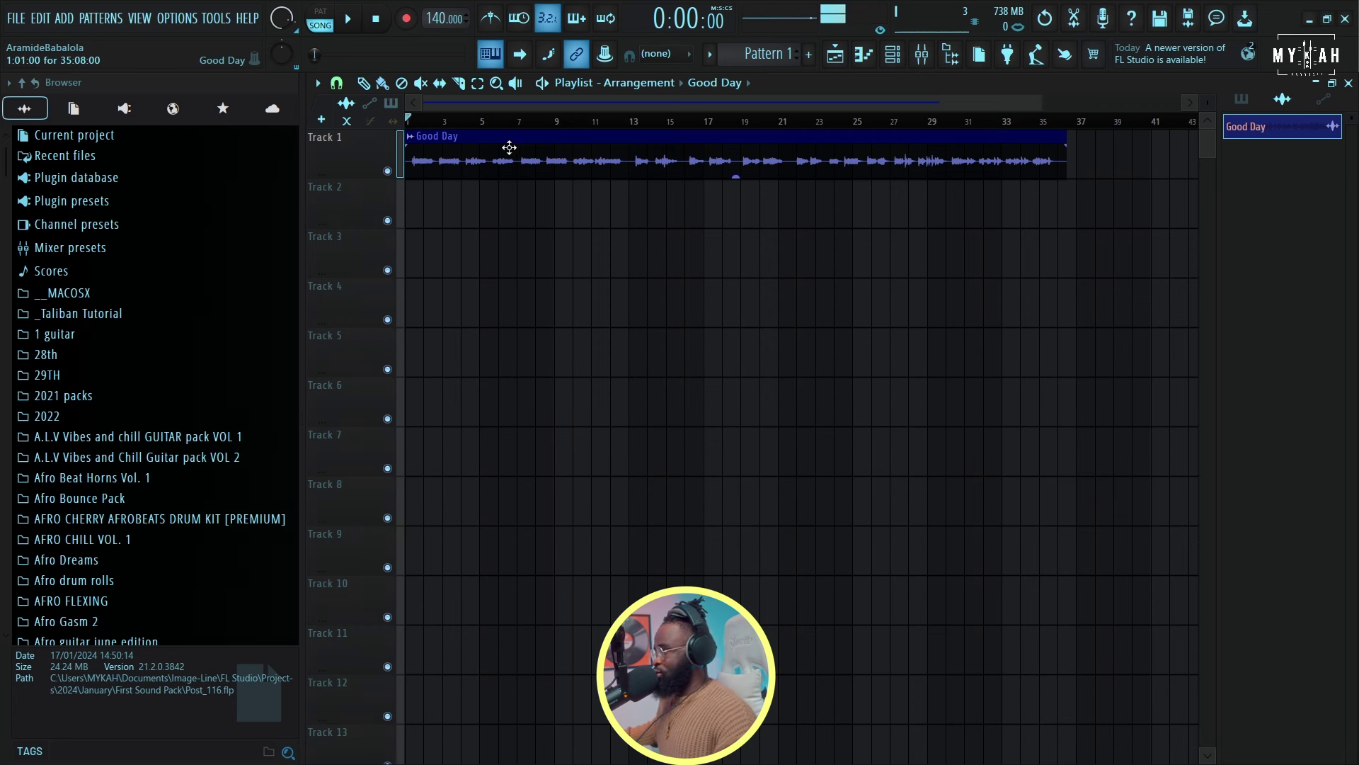
Step: Set the project tempo to 97 BPM by tapping along to the Good Day vocal in the Tempo tapper, and stop playback
{"action": "scroll", "coordinate": [496, 113], "scroll_direction": "up", "scroll_amount": 5}
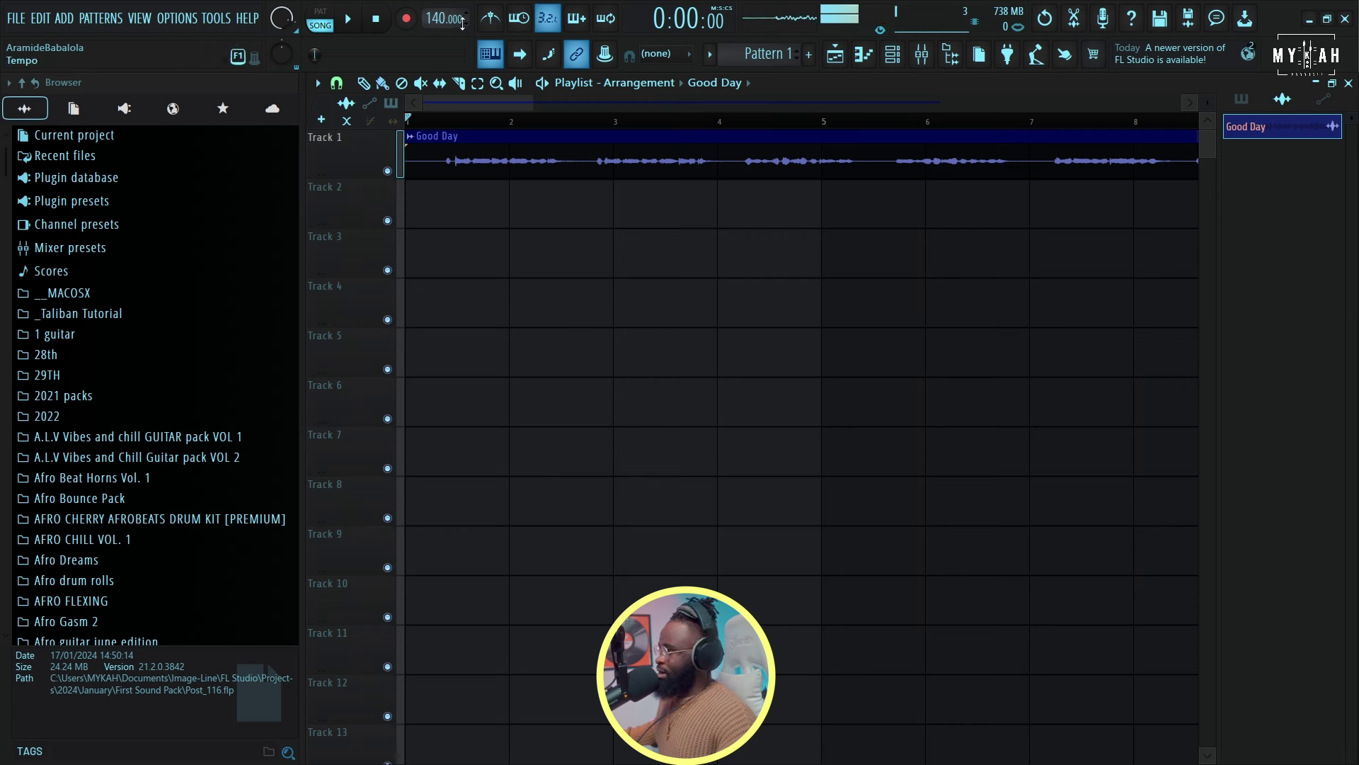
{"action": "right_click", "coordinate": [433, 19]}
{"action": "left_click", "coordinate": [601, 27]}
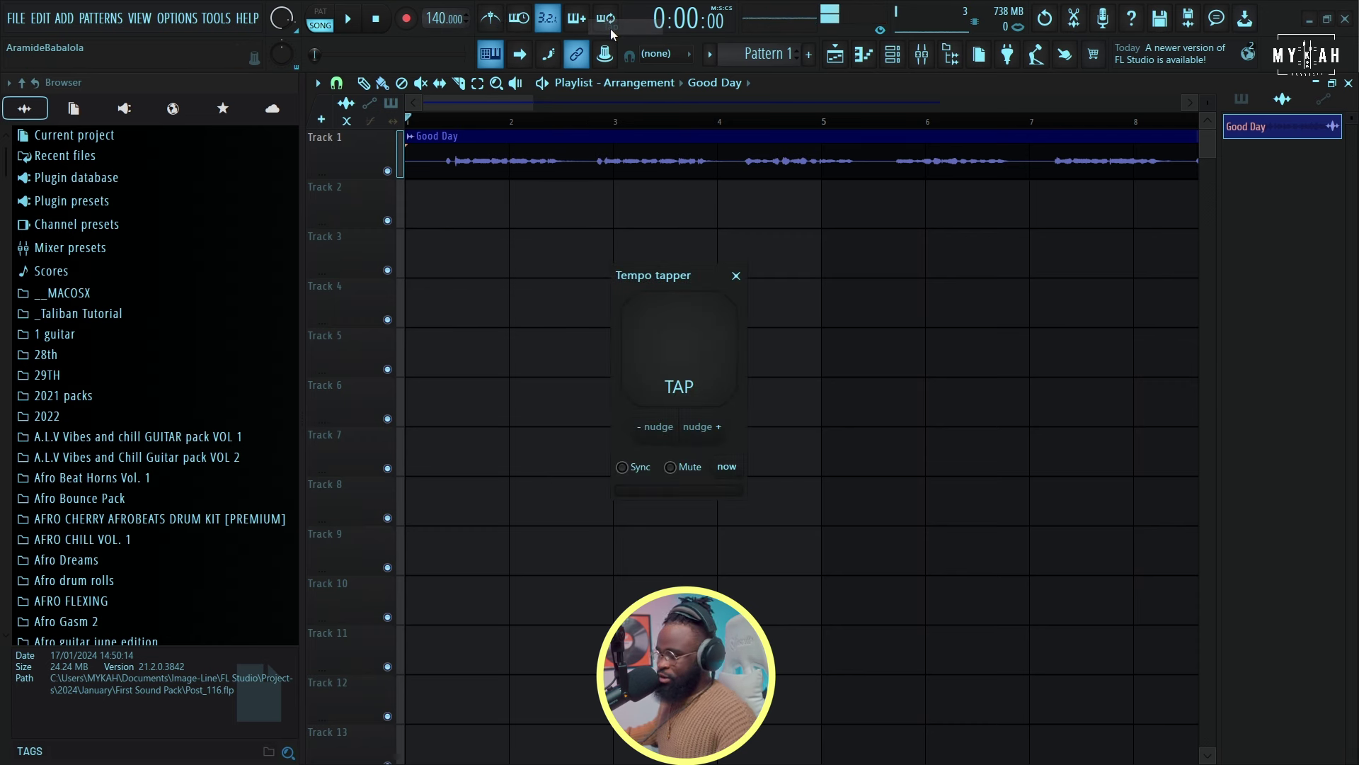
{"action": "key", "text": "space"}
{"action": "key", "text": "t"}
{"action": "key", "text": "t"}
{"action": "key", "text": "t"}
{"action": "key", "text": "t"}
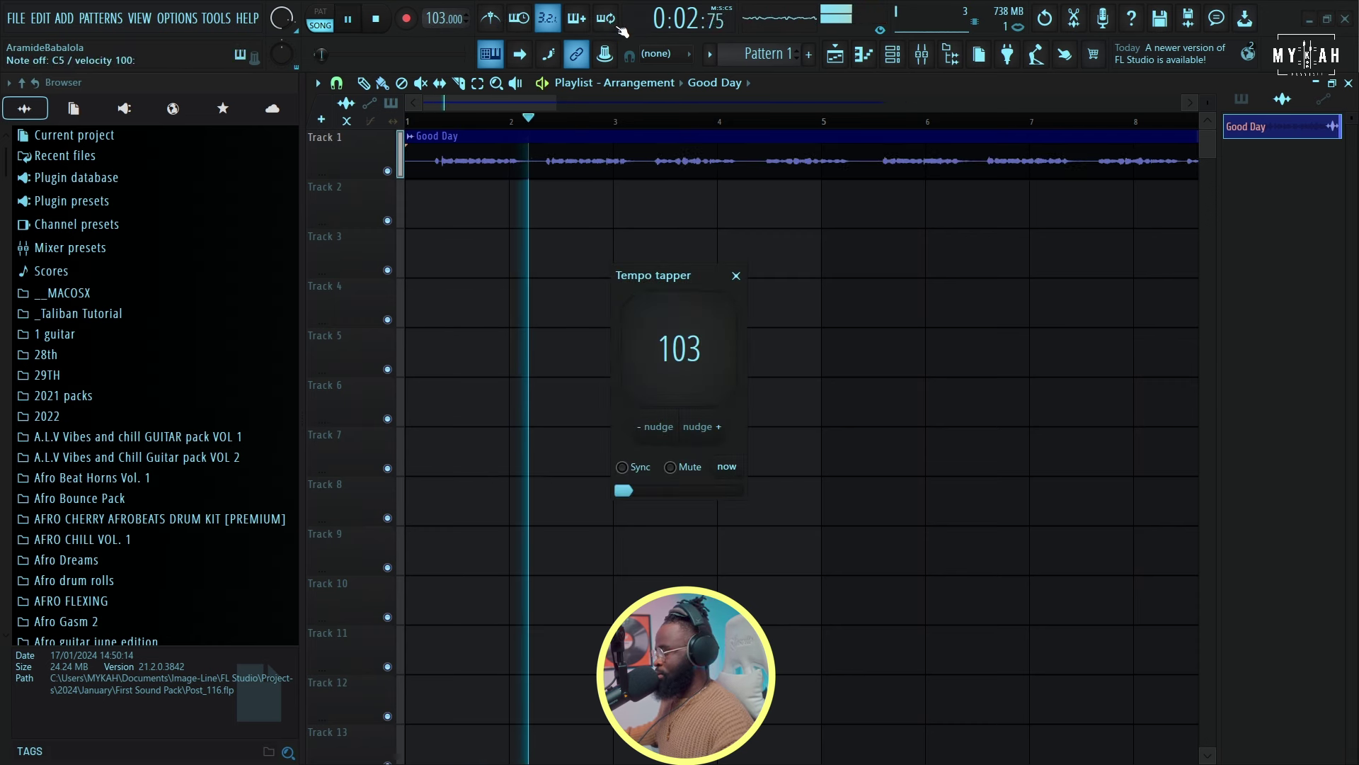
{"action": "key", "text": "t"}
{"action": "key", "text": "t"}
{"action": "key", "text": "t"}
{"action": "key", "text": "t"}
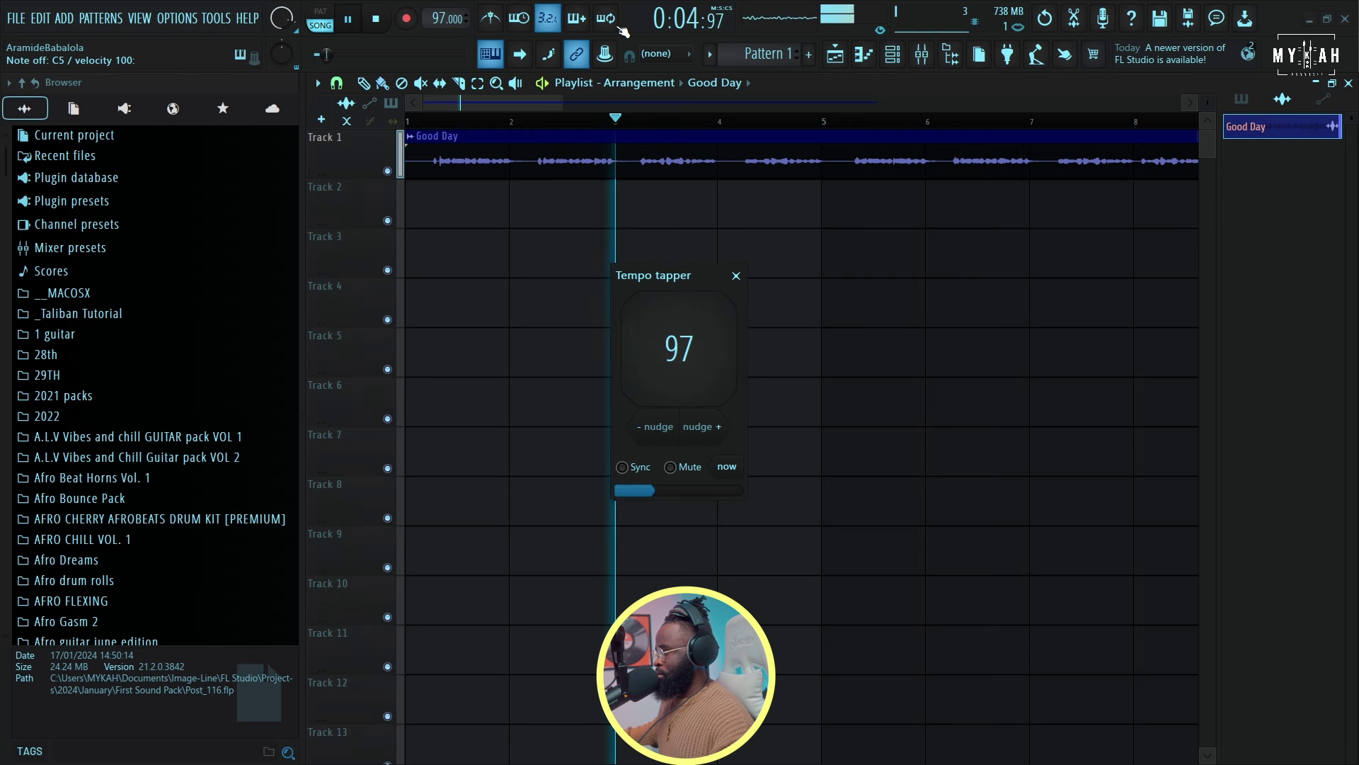
{"action": "key", "text": "t"}
{"action": "key", "text": "t"}
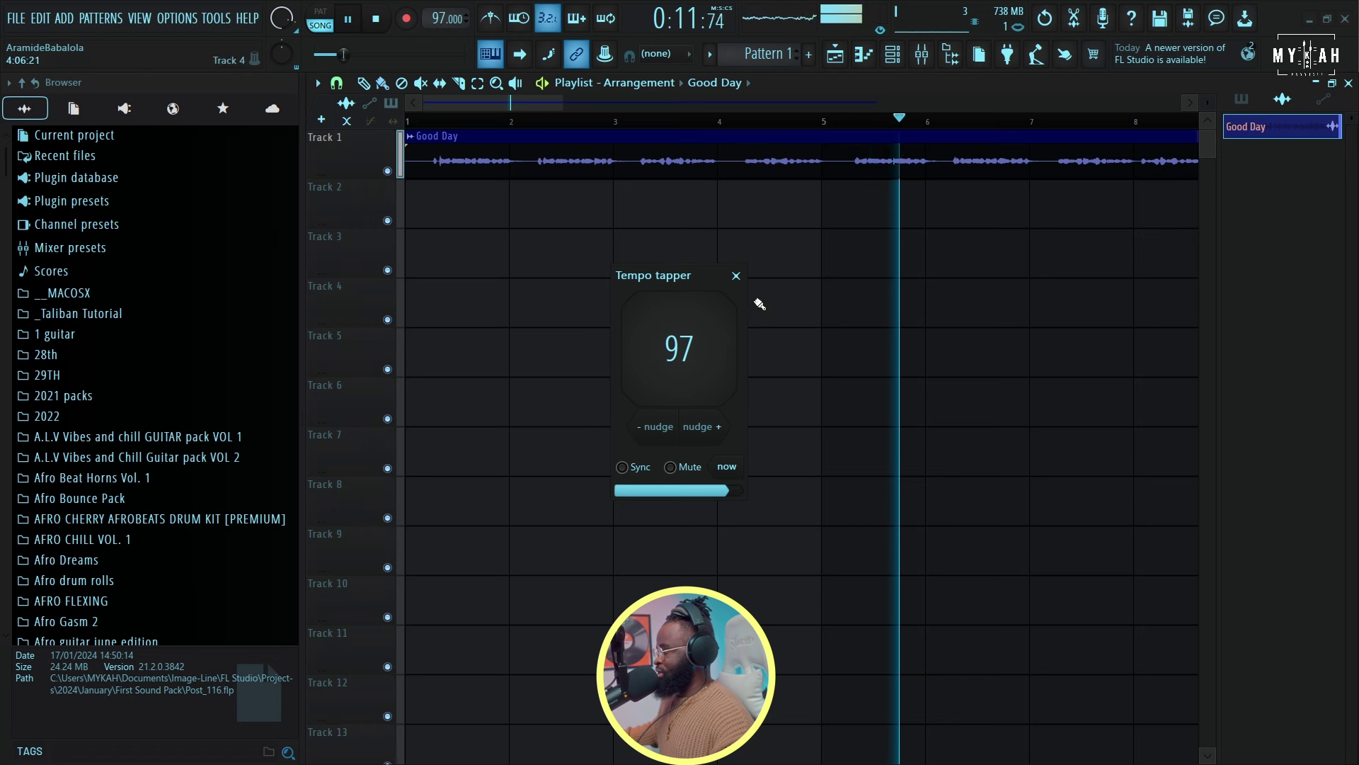
{"action": "left_click", "coordinate": [736, 275]}
{"action": "key", "text": "space"}
Step: Play the Good Day vocal with the metronome on to check its timing against the project tempo
{"action": "scroll", "coordinate": [581, 133], "scroll_direction": "down", "scroll_amount": 2}
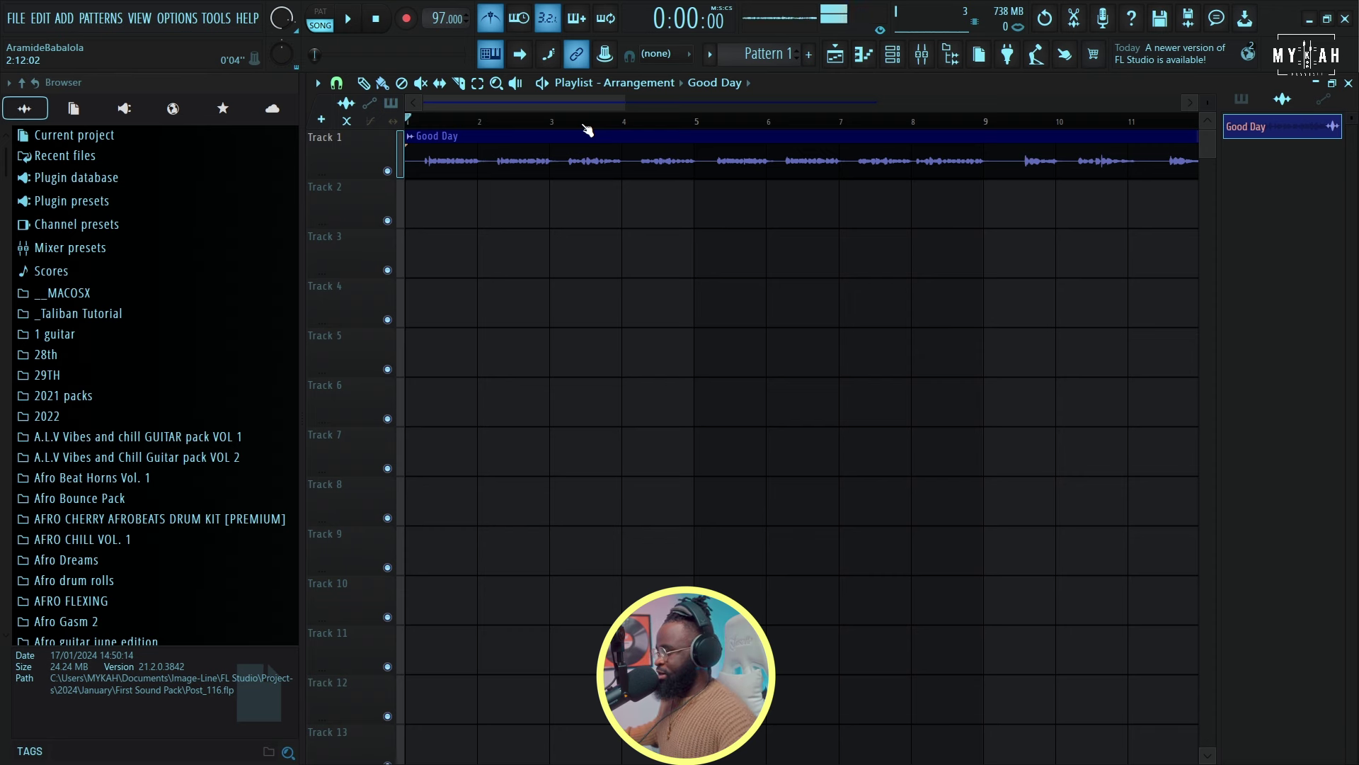
{"action": "scroll", "coordinate": [588, 131], "scroll_direction": "down", "scroll_amount": 3}
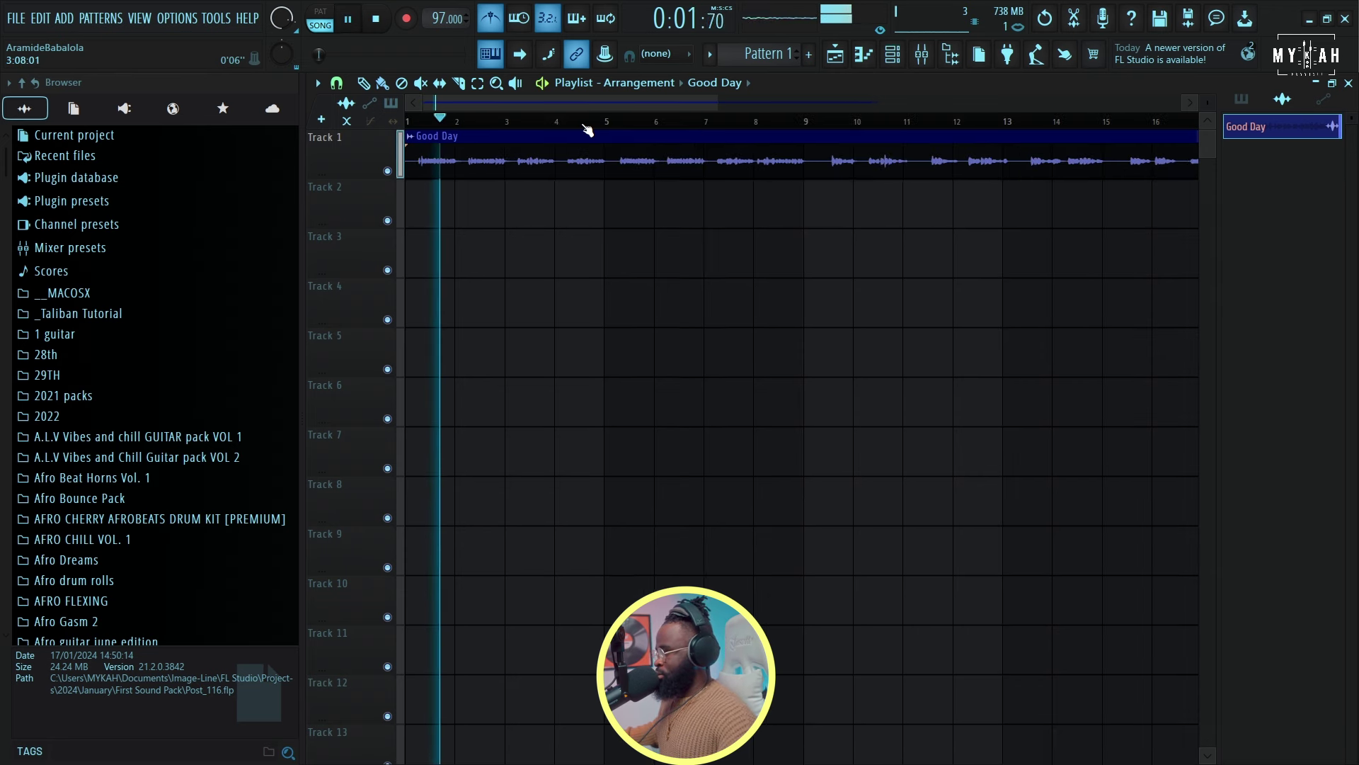
{"action": "scroll", "coordinate": [588, 131], "scroll_direction": "down", "scroll_amount": 3}
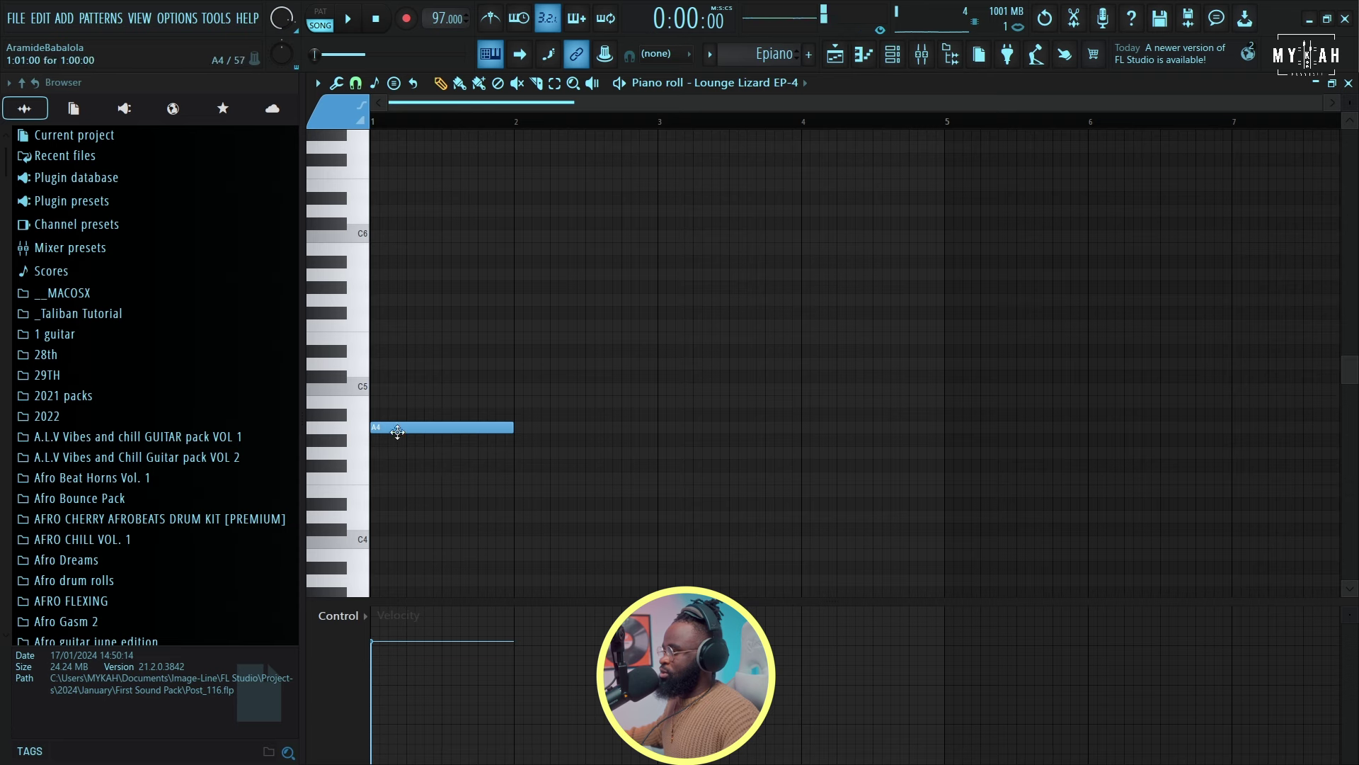
Step: Play the Good Day vocal together with the Epiano pattern in the playlist arrangement
{"action": "scroll", "coordinate": [430, 464], "scroll_direction": "up", "scroll_amount": 3}
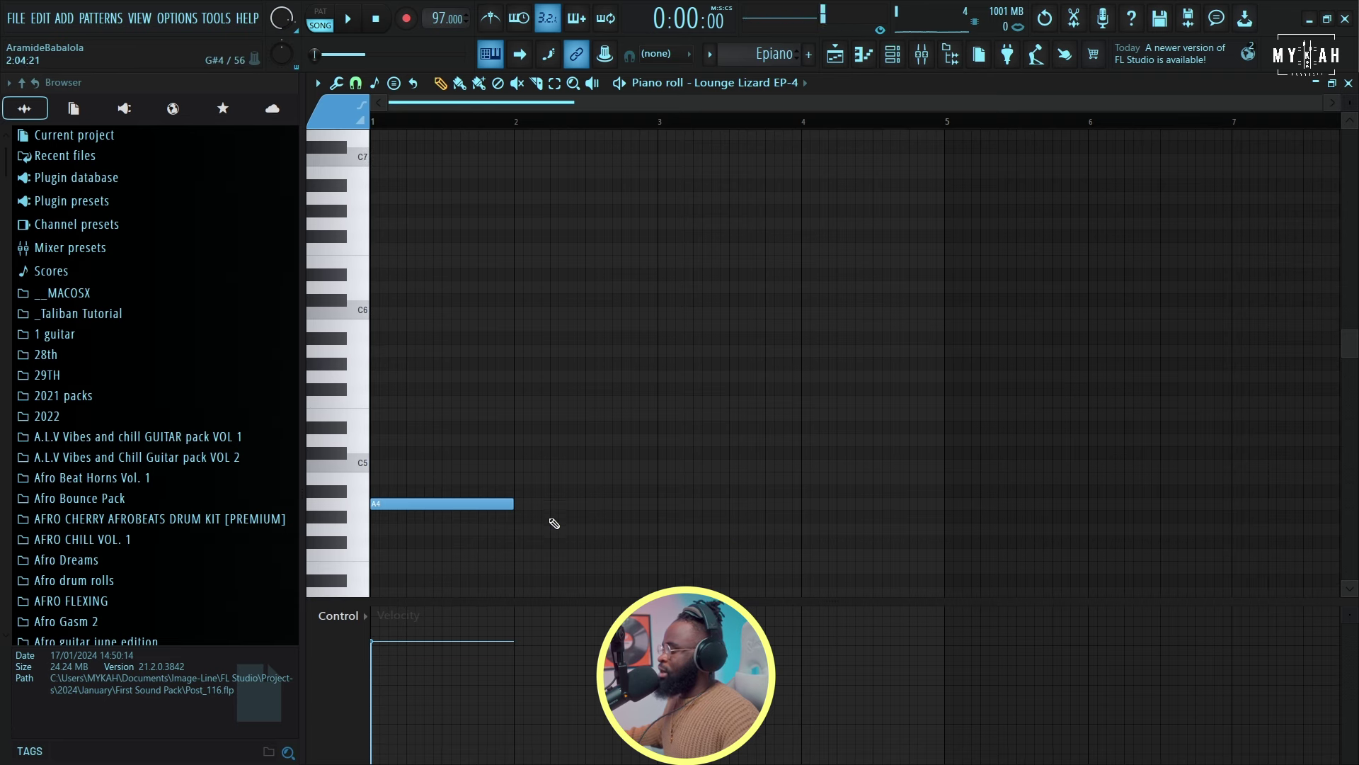
{"action": "left_click", "coordinate": [843, 58]}
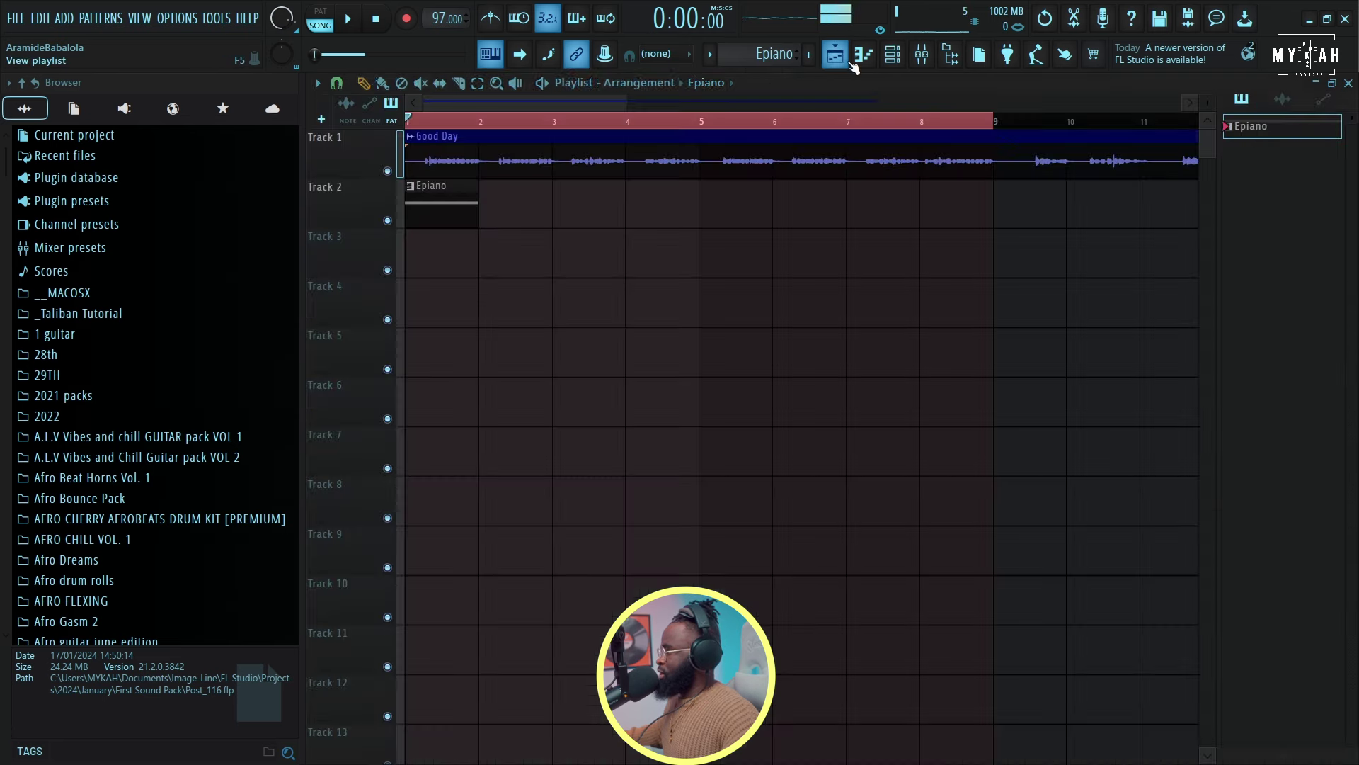
{"action": "key", "text": "space"}
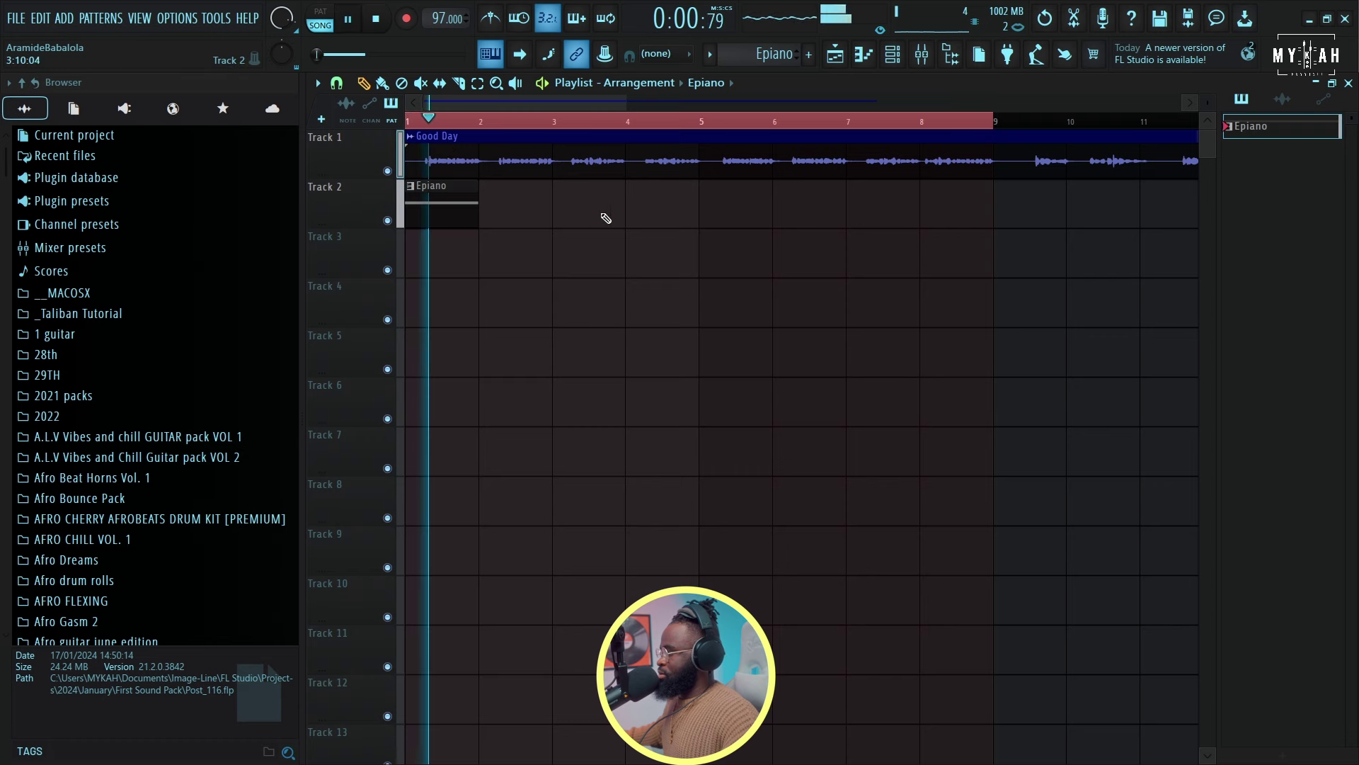
Step: Lower the velocity of the bar 1 A4 note in the Epiano pattern by scaling its levels
{"action": "left_click", "coordinate": [870, 55]}
{"action": "key", "text": "alt+x"}
{"action": "left_click_drag", "start_coordinate": [721, 350], "coordinate": [732, 447]}
{"action": "left_click", "coordinate": [724, 485]}
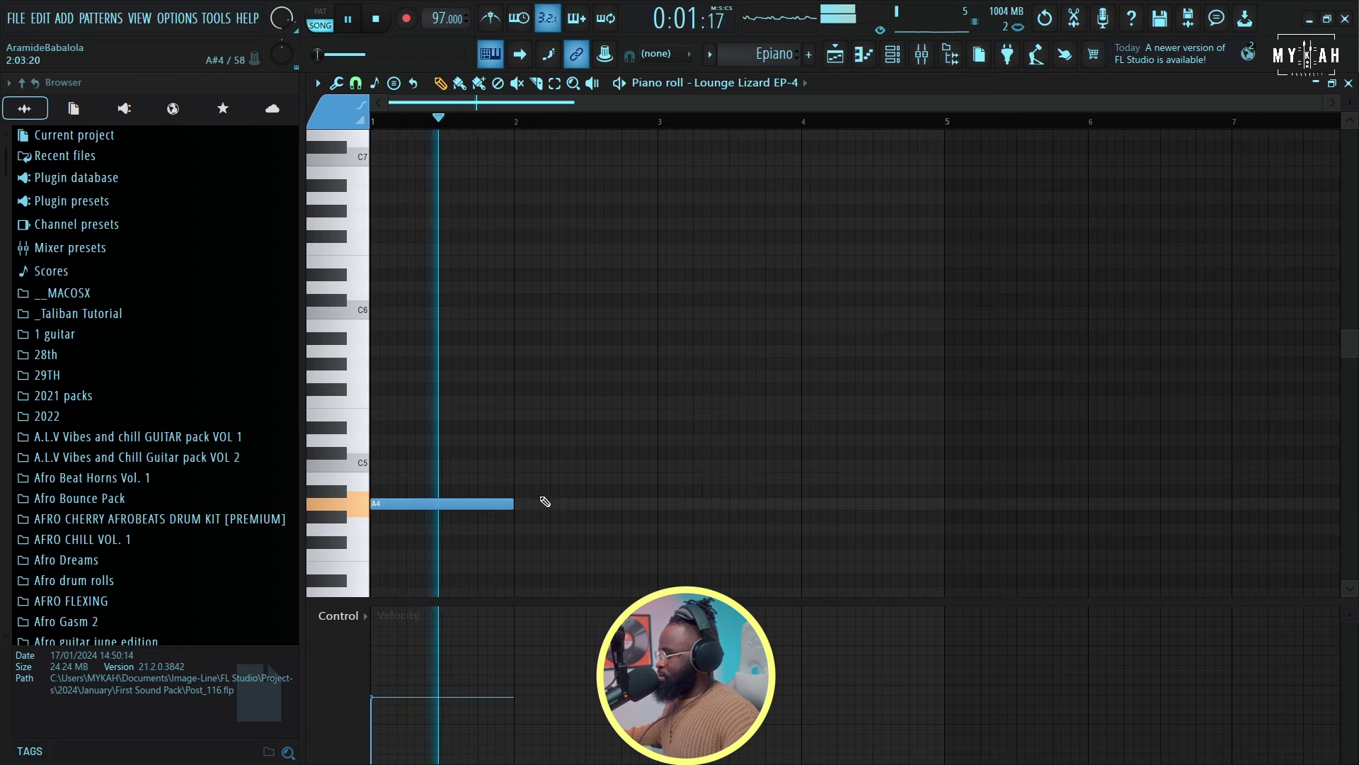
Step: Add a one-bar A4 note at bar 2 and scale its velocity down to match the bar 1 note
{"action": "left_click", "coordinate": [609, 503]}
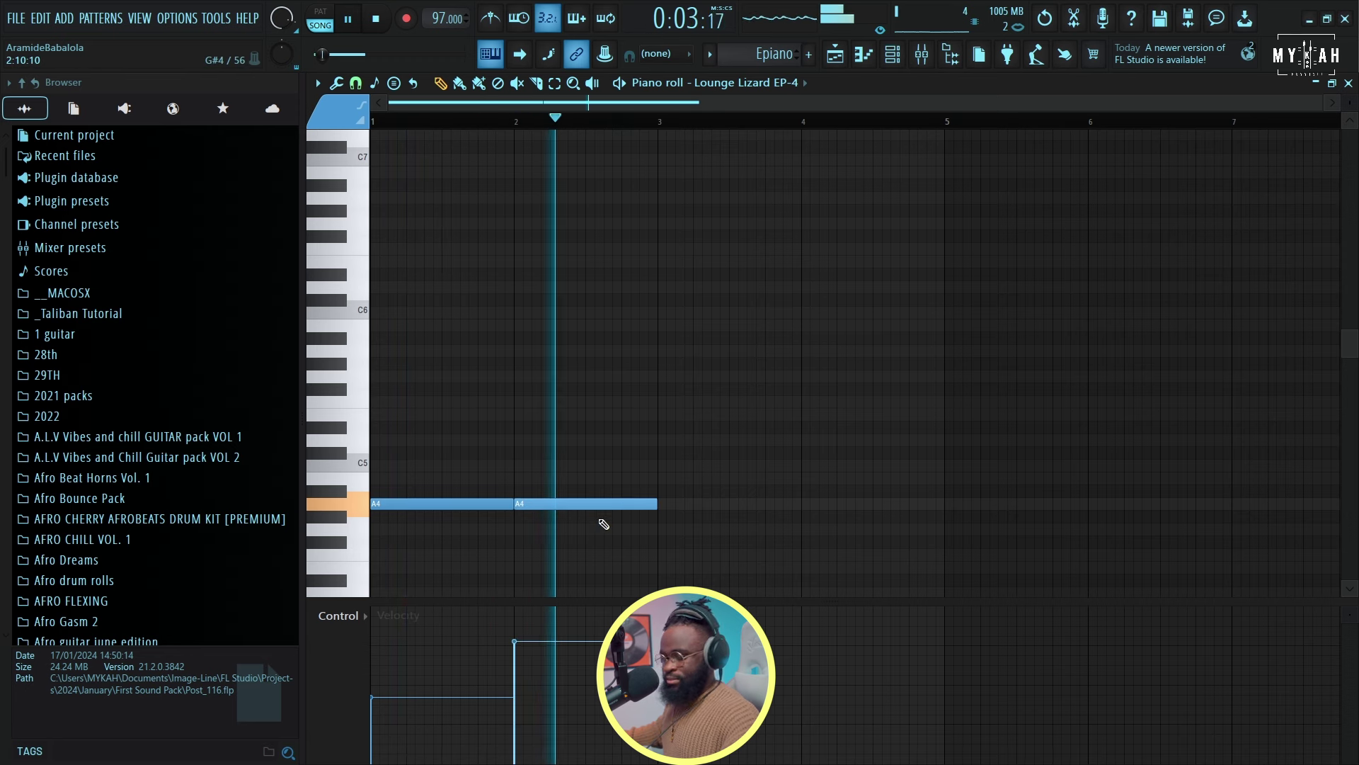
{"action": "key", "text": "alt+x"}
{"action": "left_click", "coordinate": [719, 487]}
{"action": "key", "text": "space"}
Step: Place one-bar notes E5 at bar 3 and G5 at bar 4, and play the progression with the vocal
{"action": "left_click_drag", "start_coordinate": [658, 453], "coordinate": [661, 411]}
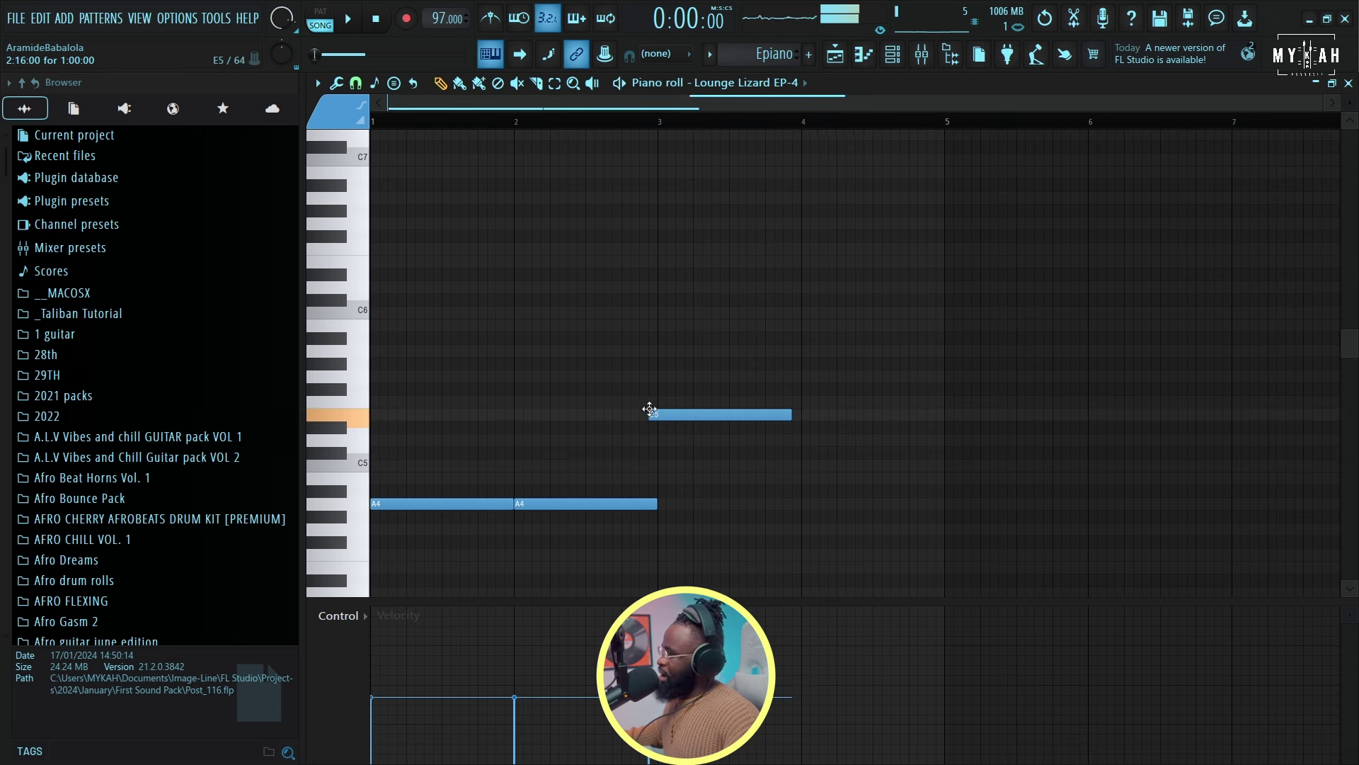
{"action": "key", "text": "space"}
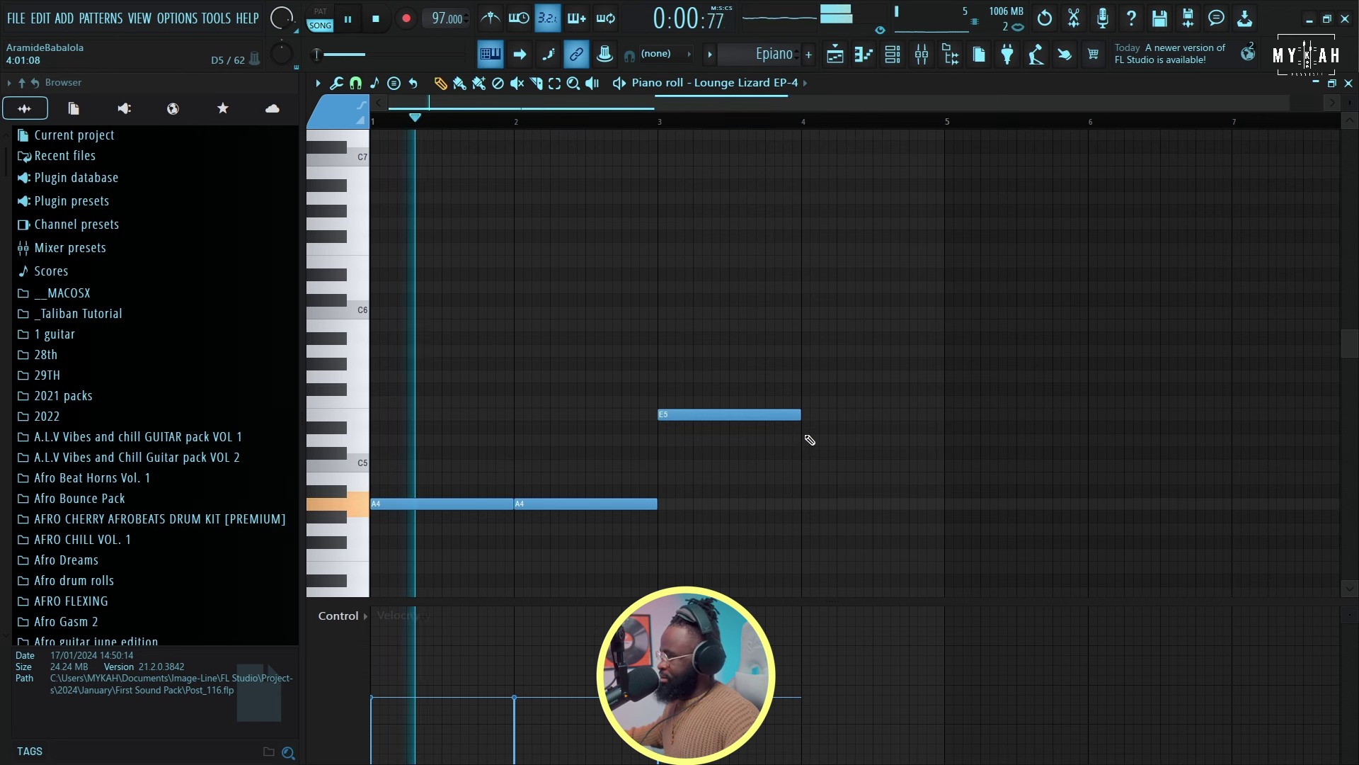
{"action": "left_click", "coordinate": [803, 376]}
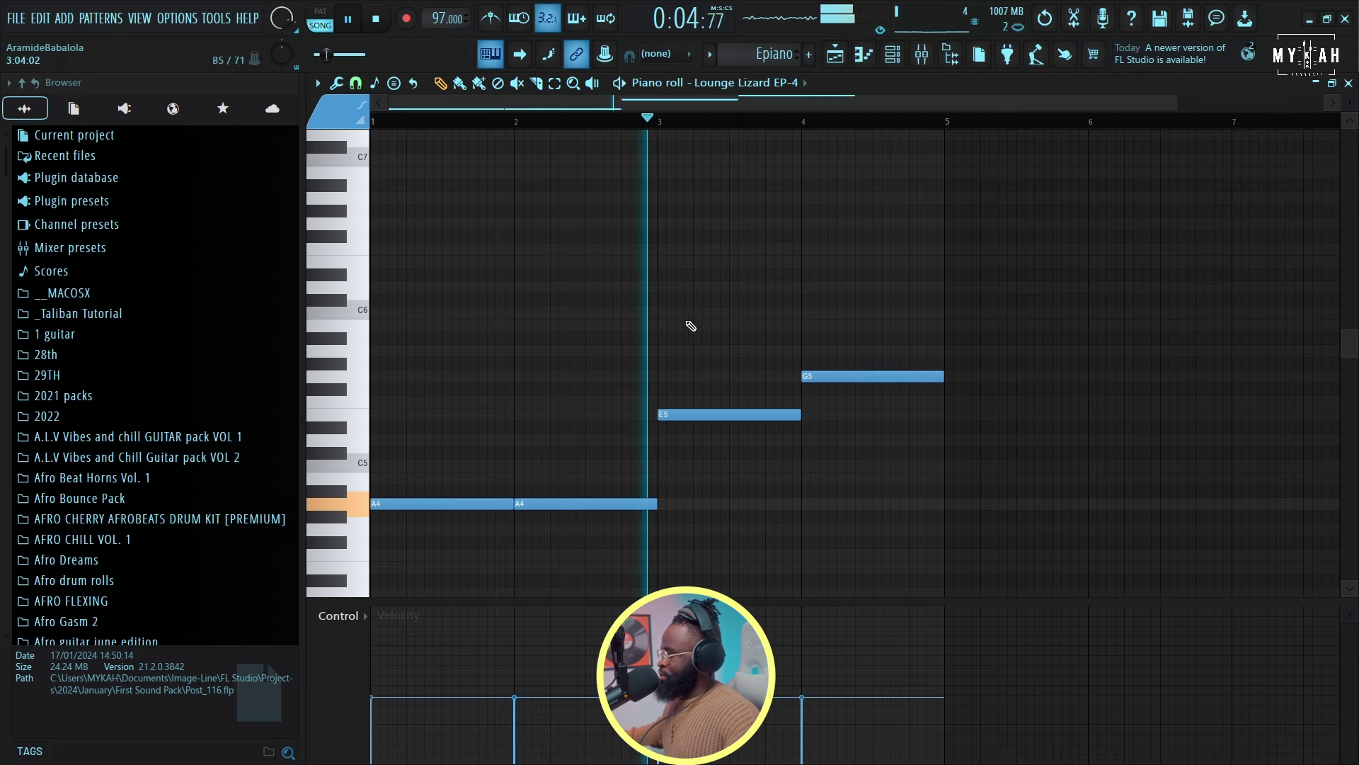
{"action": "scroll", "coordinate": [684, 126], "scroll_direction": "down", "scroll_amount": 1}
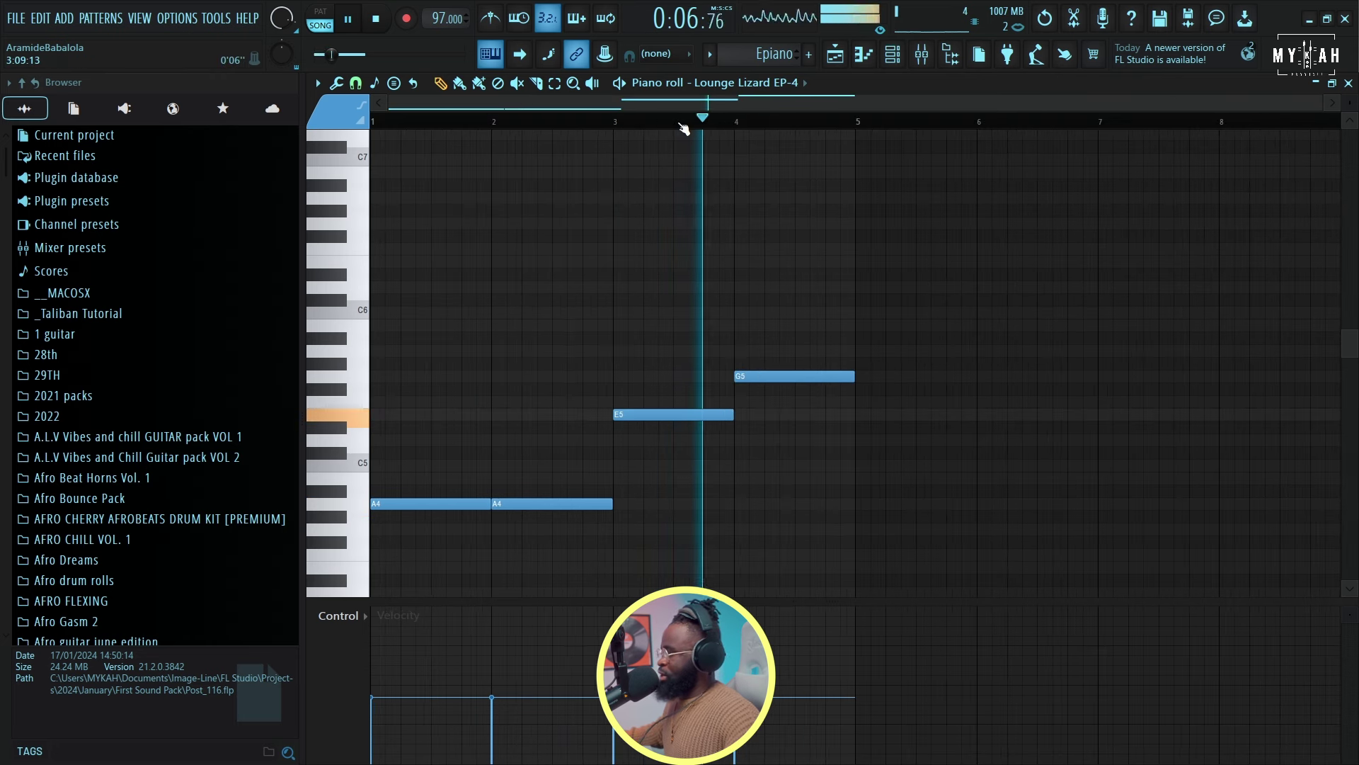
{"action": "key", "text": "space"}
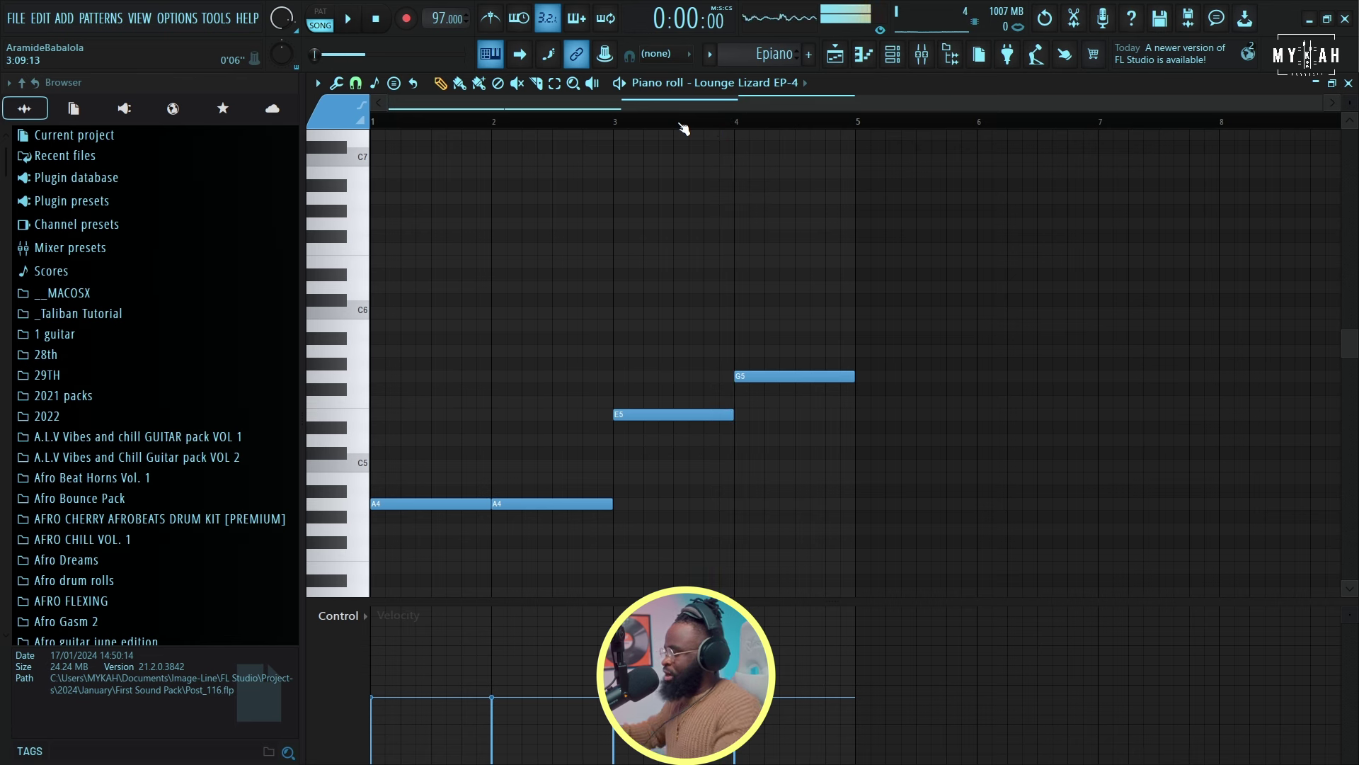
Step: Transpose the four root notes down one octave to A3, A3, E4 and G4, and play them
{"action": "scroll", "coordinate": [501, 400], "scroll_direction": "down", "scroll_amount": 3}
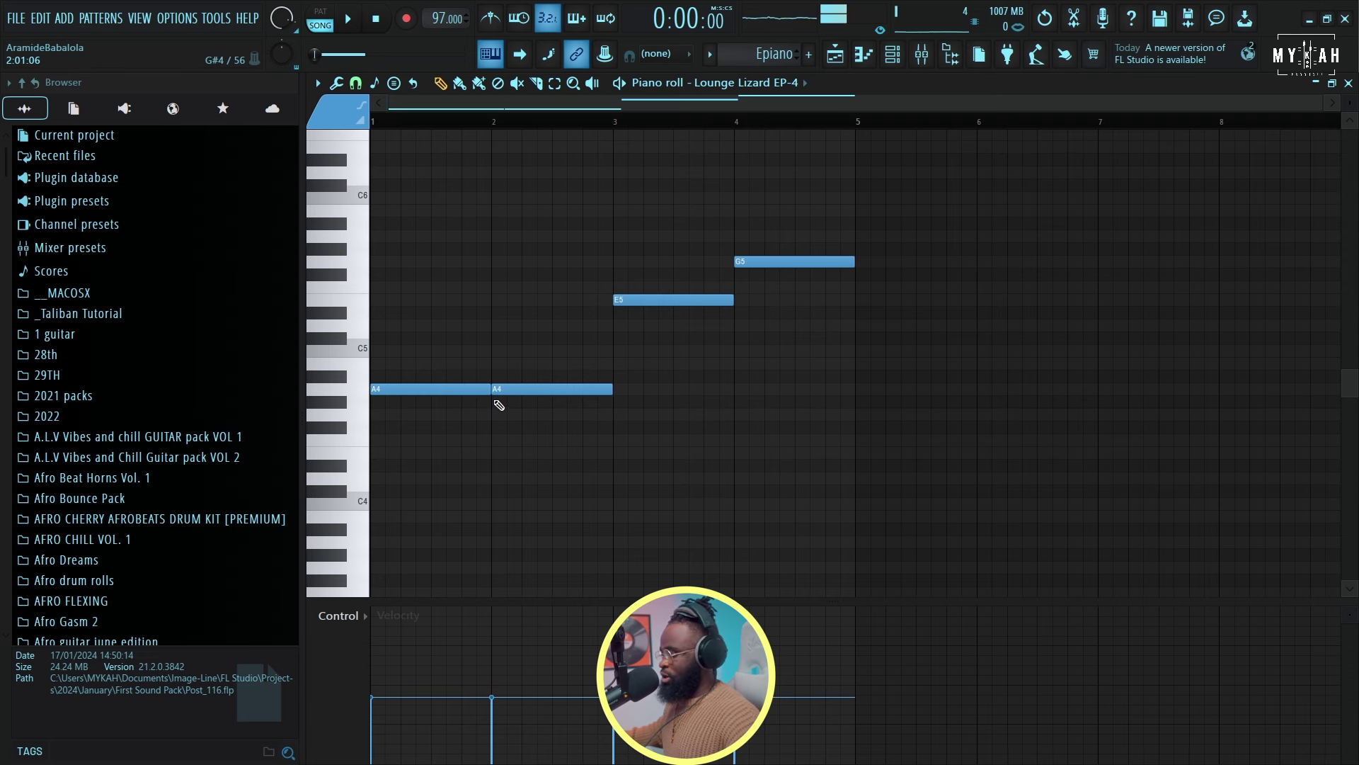
{"action": "key", "text": "ctrl+Down"}
{"action": "key", "text": "space"}
{"action": "scroll", "coordinate": [495, 382], "scroll_direction": "down", "scroll_amount": 3}
{"action": "key", "text": "space"}
Step: Stack one-bar notes A4, C5, E5, G5 and B5 above the A3 root in bar 1 and play the chord
{"action": "left_click_drag", "start_coordinate": [414, 387], "coordinate": [354, 273]}
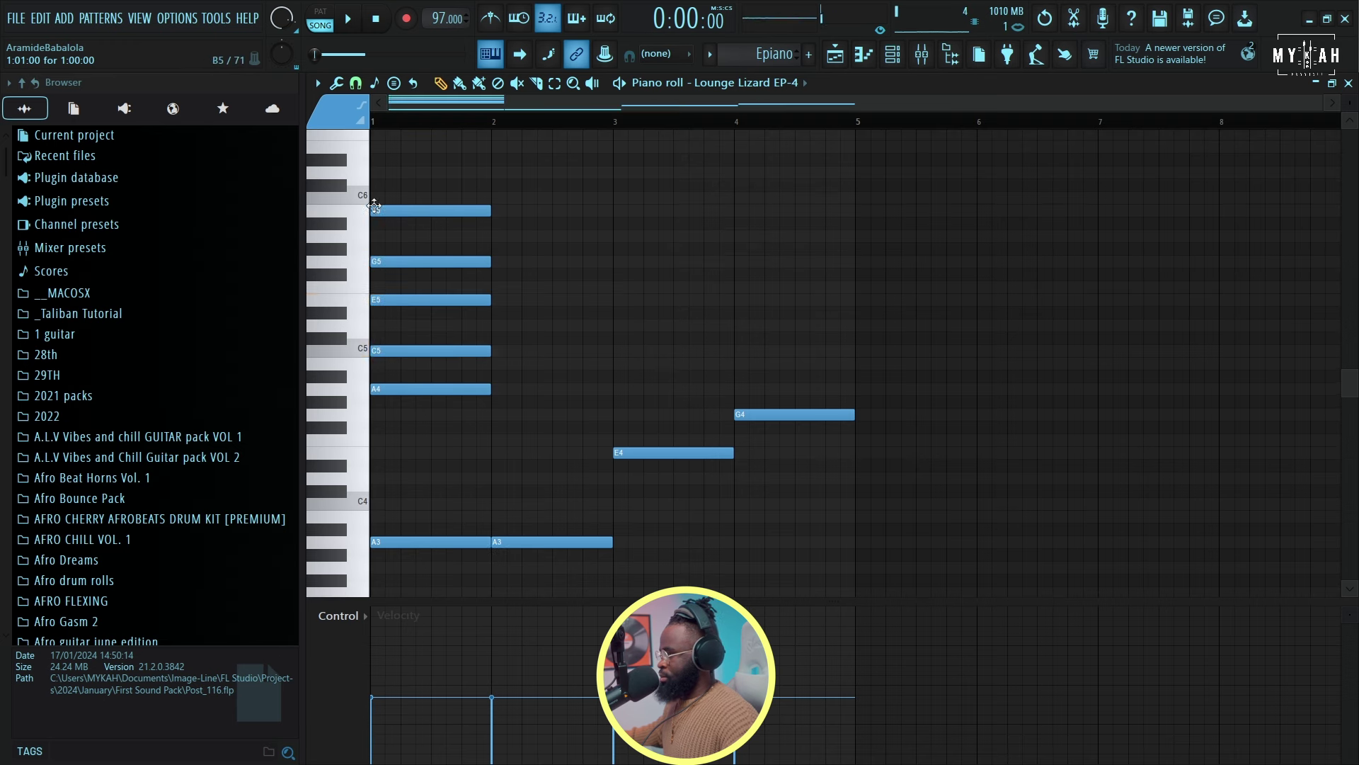
{"action": "key", "text": "space"}
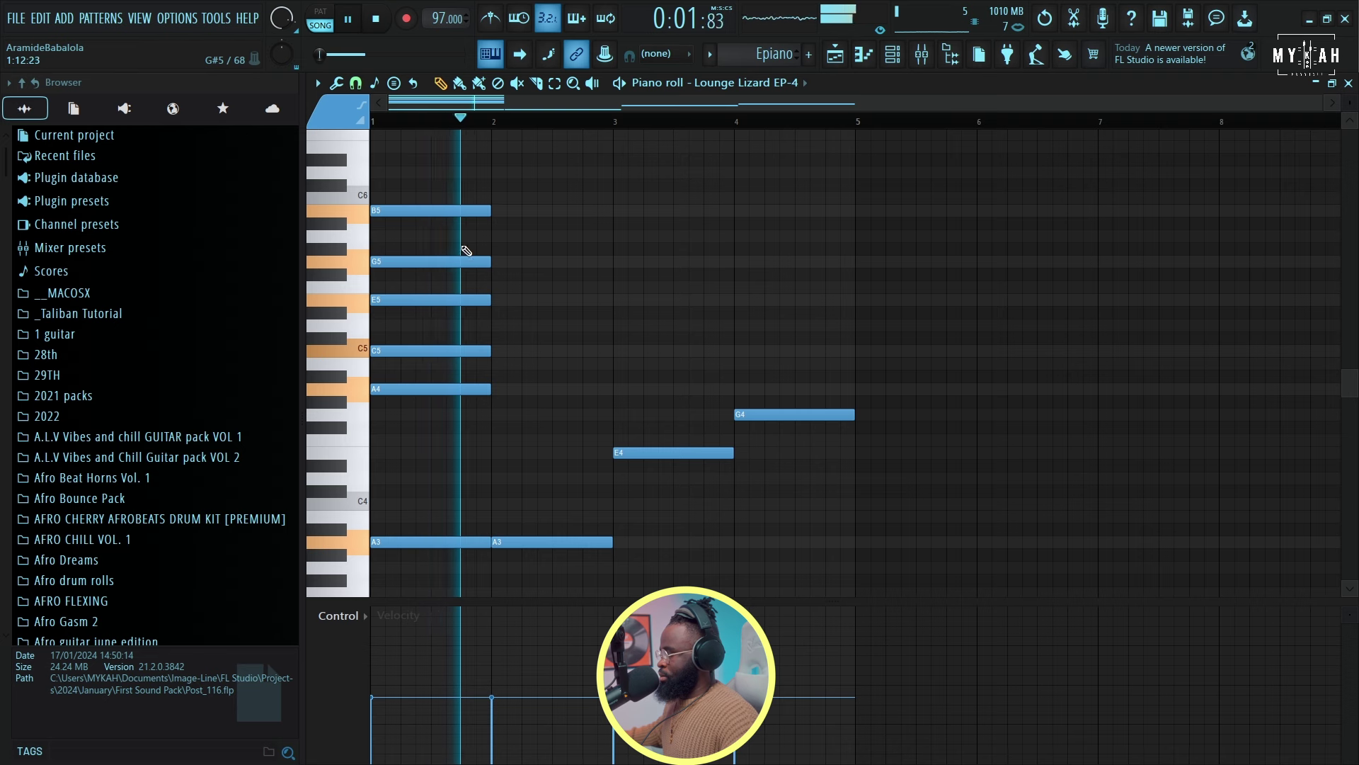
{"action": "scroll", "coordinate": [464, 249], "scroll_direction": "down", "scroll_amount": 2}
{"action": "scroll", "coordinate": [484, 305], "scroll_direction": "up", "scroll_amount": 3}
{"action": "key", "text": "space"}
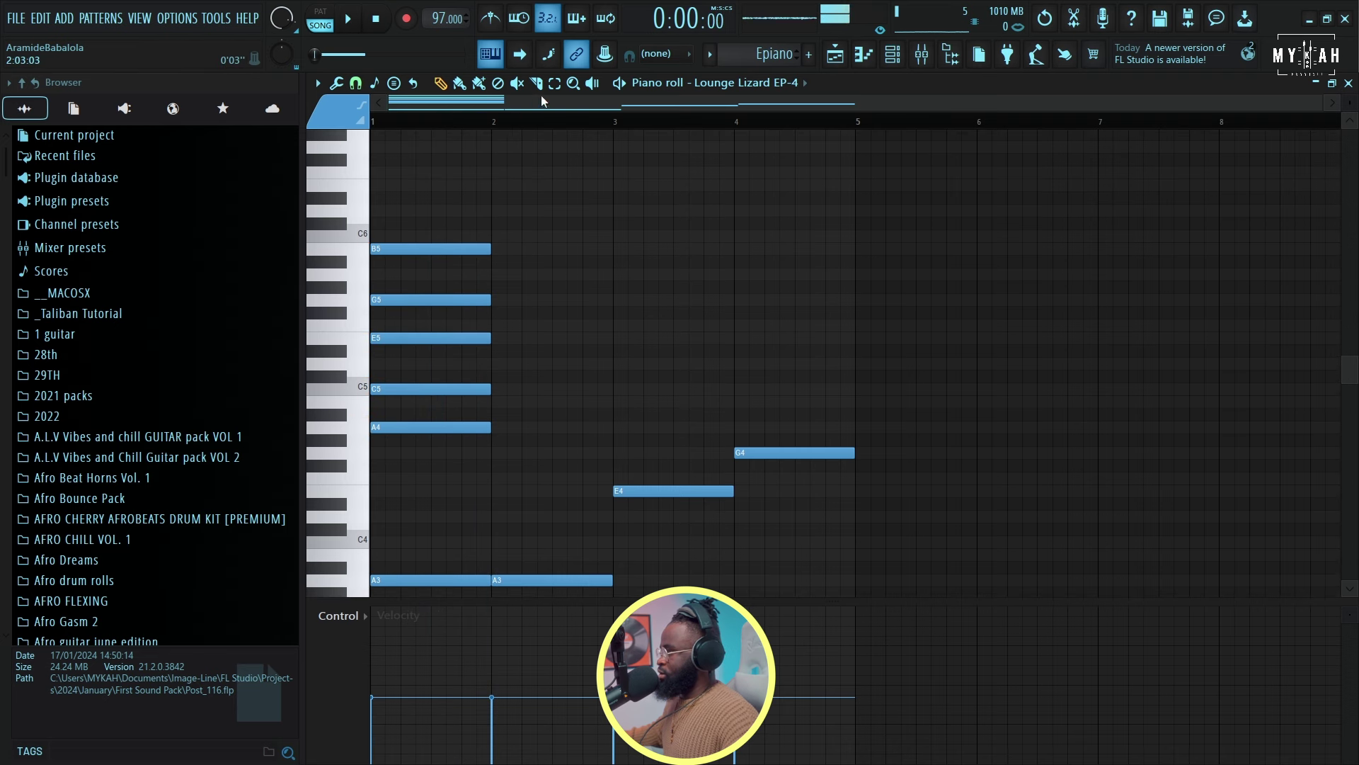
Step: Duplicate the bar 1 chord notes from A4 to B5 into bar 2 and play both bars
{"action": "left_click_drag", "start_coordinate": [425, 234], "coordinate": [425, 442]}
{"action": "scroll", "coordinate": [425, 227], "scroll_direction": "down", "scroll_amount": 2}
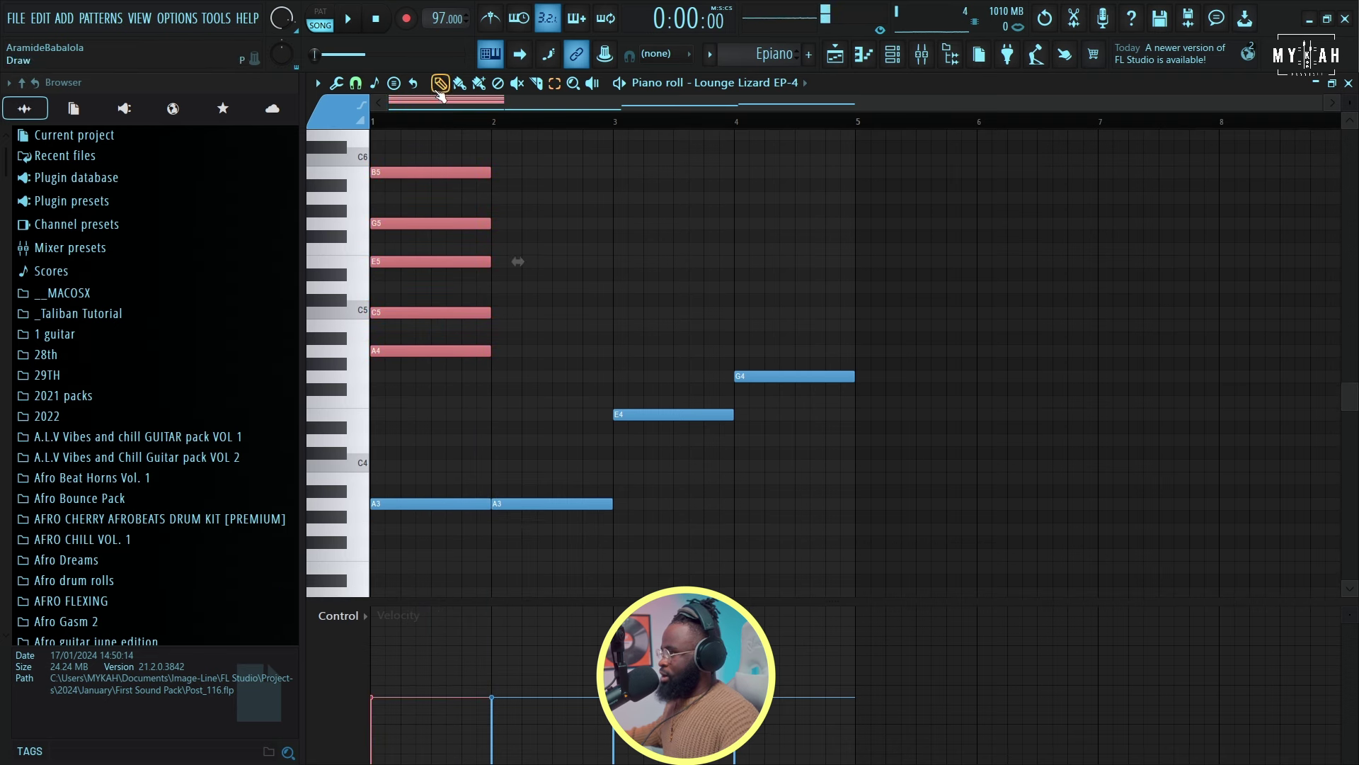
{"action": "key", "text": "ctrl+b"}
{"action": "key", "text": "space"}
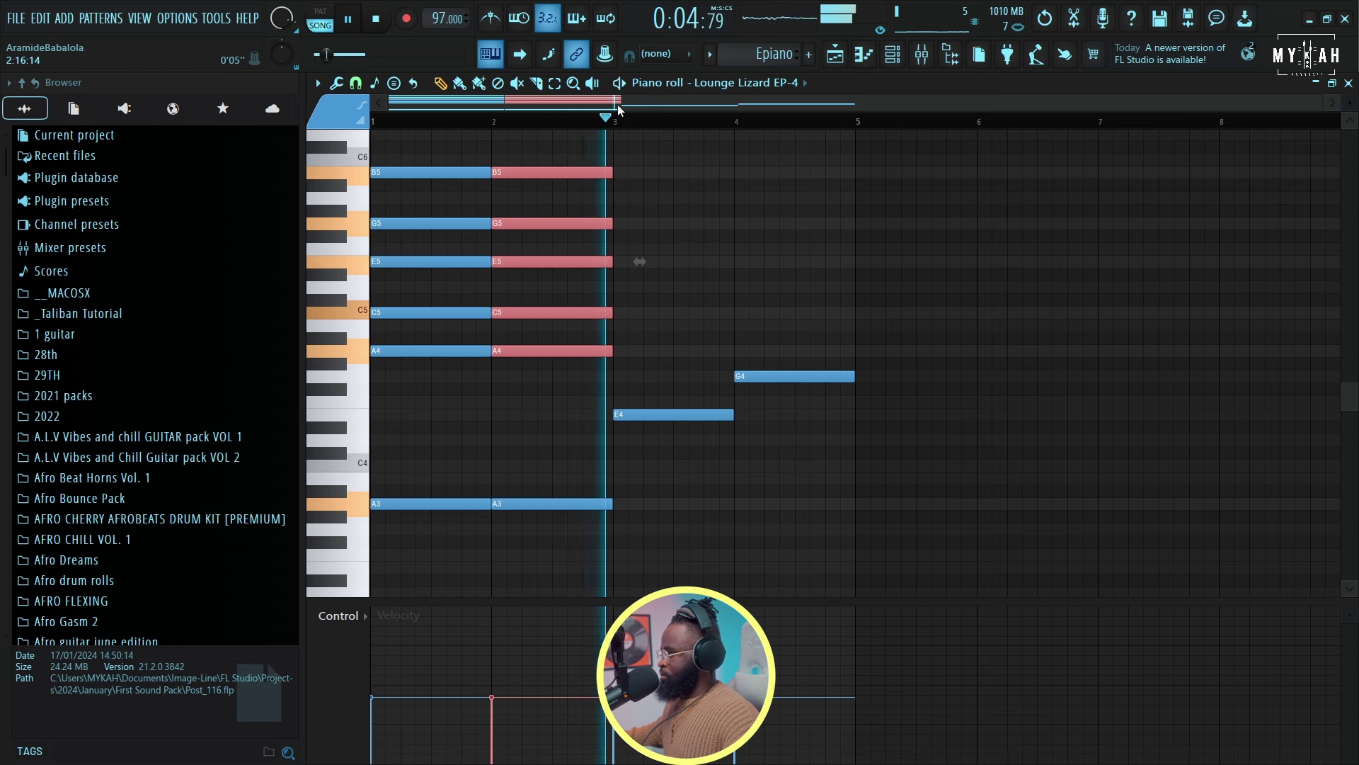
Step: Build the bar 3 chord by adding B4, D5, F#5 and A5 above the E4 root, and play it back
{"action": "key", "text": "space"}
{"action": "left_click", "coordinate": [648, 412]}
{"action": "left_click_drag", "start_coordinate": [638, 359], "coordinate": [637, 274]}
{"action": "key", "text": "space"}
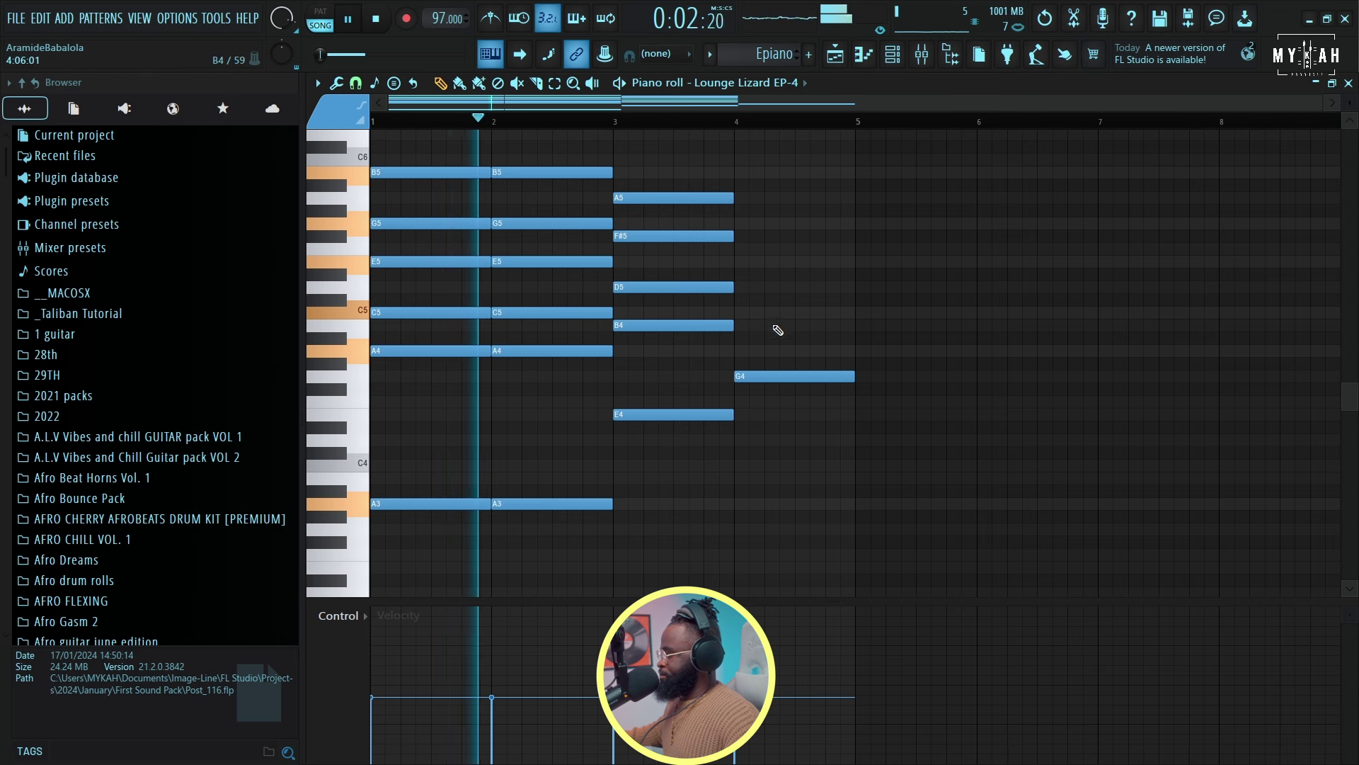
Step: Build the bar 4 chord by adding B4, D5, F#5, A5, B5 and D6 above the G4 root, and play it back
{"action": "key", "text": "space"}
{"action": "left_click", "coordinate": [737, 339]}
{"action": "mouse_move", "coordinate": [732, 327]}
{"action": "left_mouse_down"}
{"action": "mouse_move", "coordinate": [732, 312]}
{"action": "mouse_move", "coordinate": [734, 326]}
{"action": "left_mouse_up"}
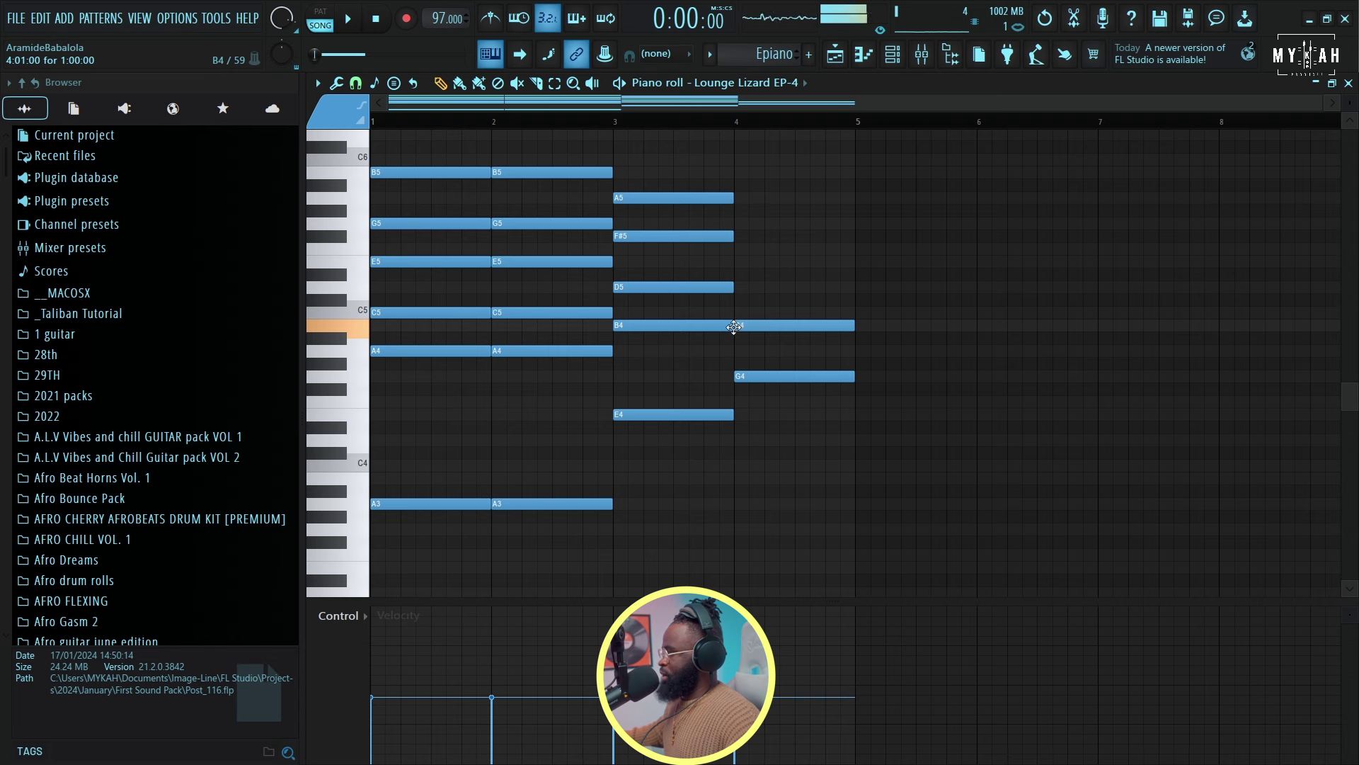
{"action": "key", "text": "space"}
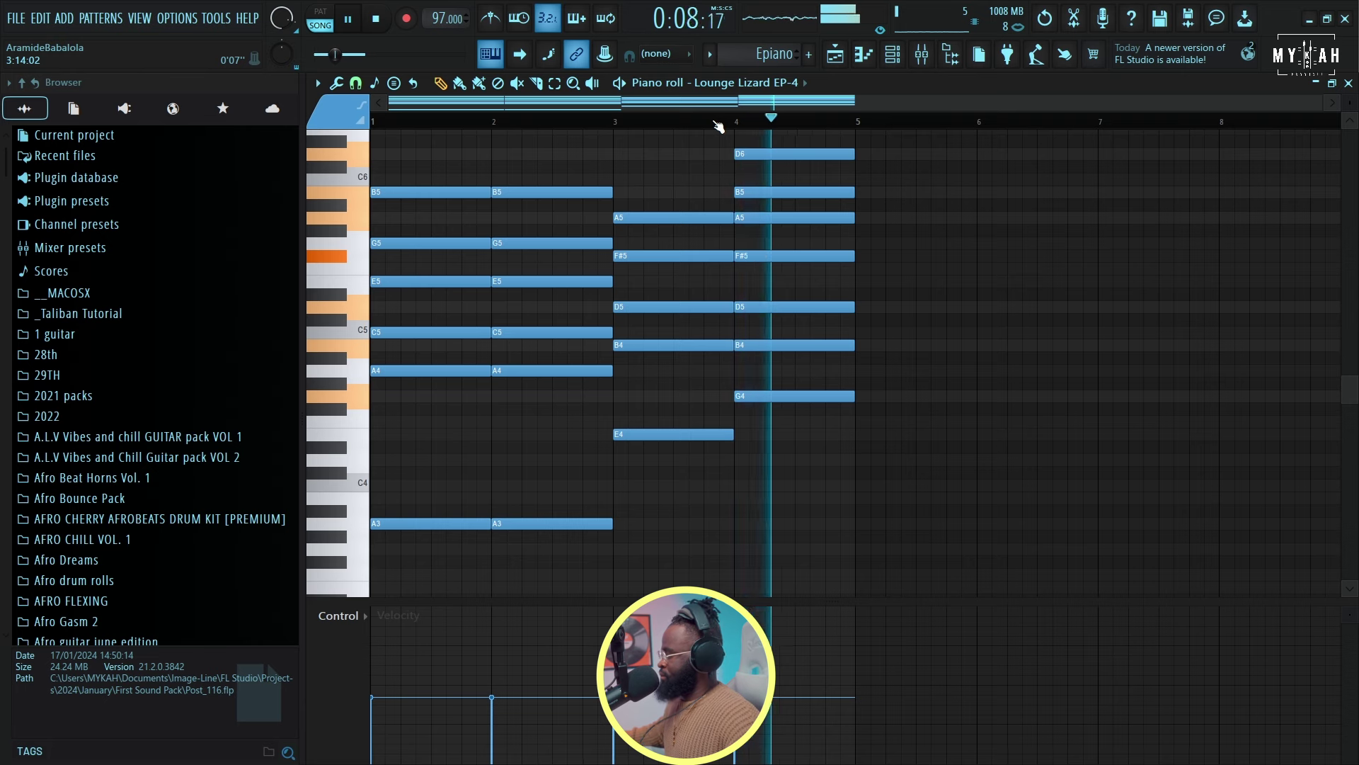
Step: Place a second Epiano pattern clip on Track 2 at bar 5 and stop playback
{"action": "left_click", "coordinate": [835, 55]}
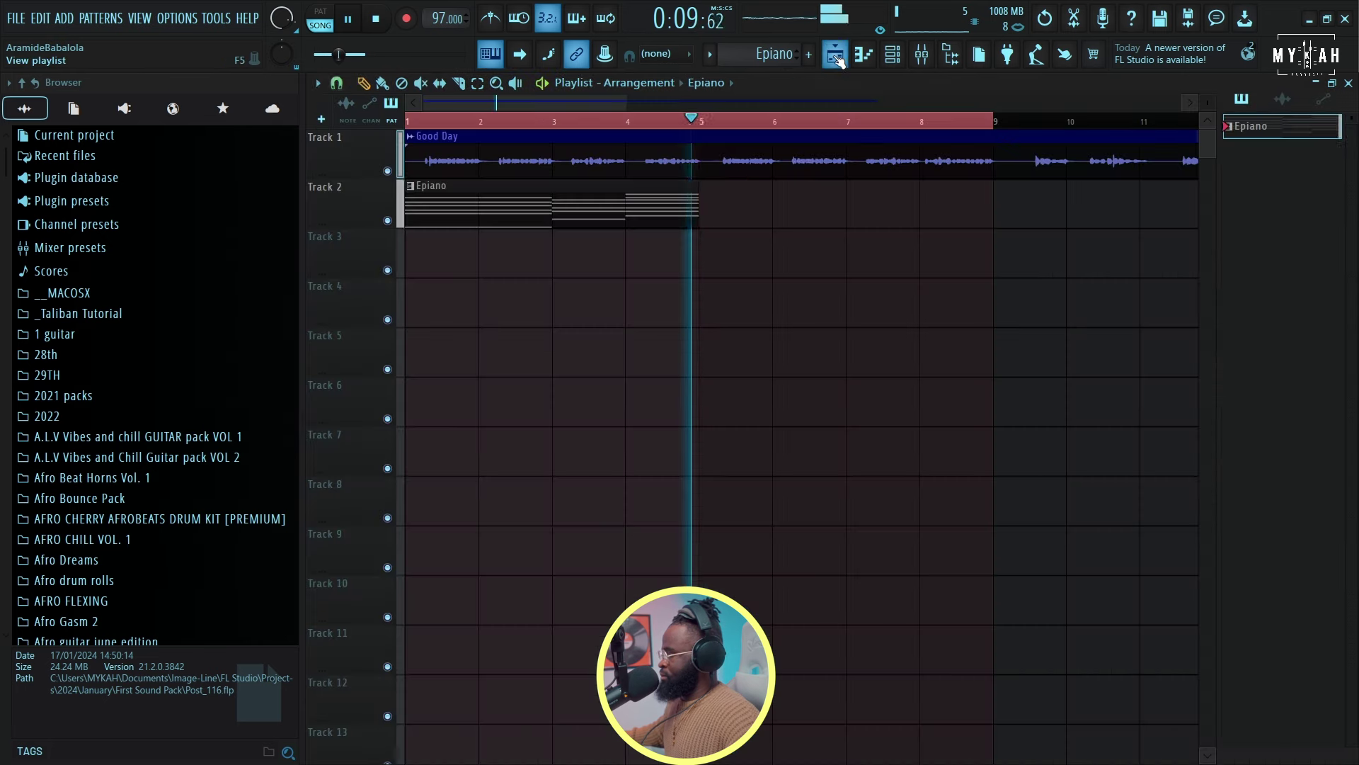
{"action": "left_click", "coordinate": [712, 211]}
{"action": "key", "text": "space"}
Step: Open the Lounge Lizard EP-4 notes, play back the Epiano chords with the vocal, and return to the playlist arrangement
{"action": "left_click", "coordinate": [906, 60]}
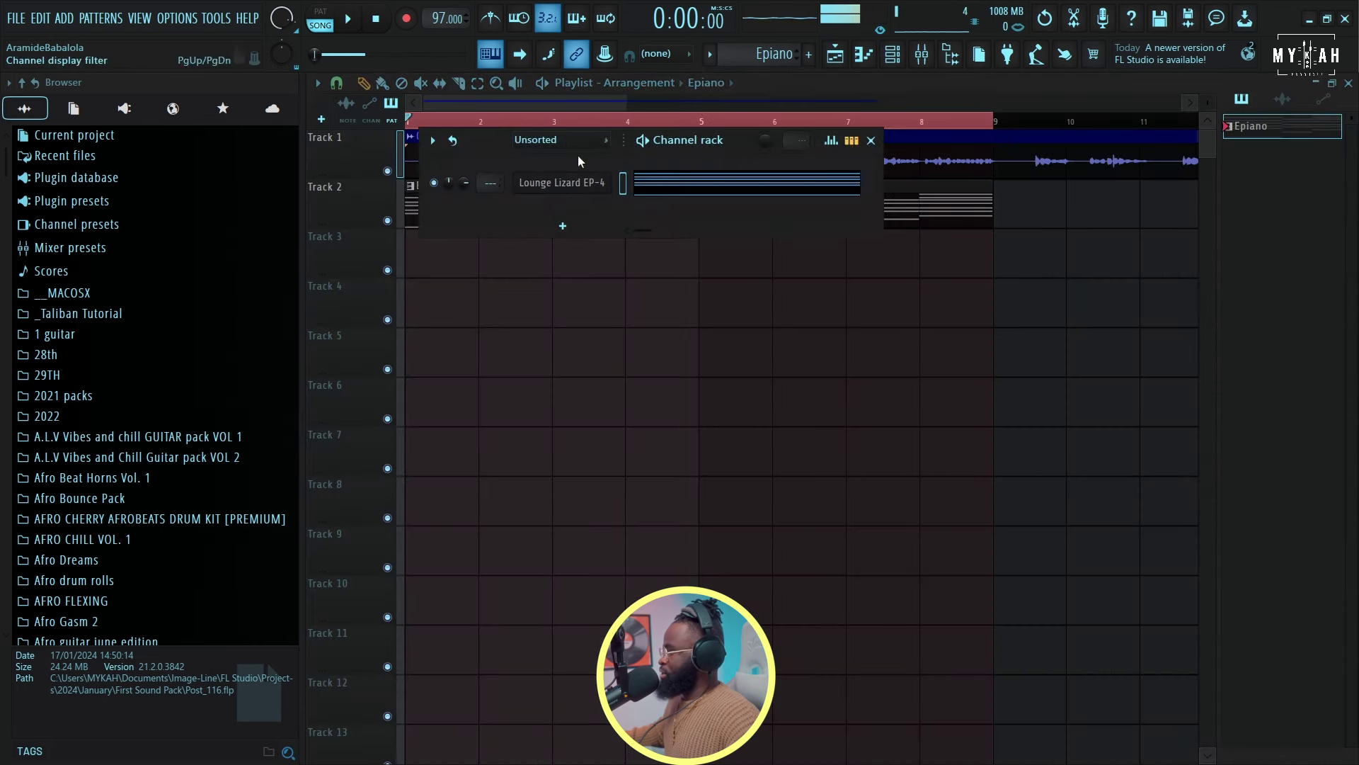
{"action": "left_click", "coordinate": [627, 185]}
{"action": "scroll", "coordinate": [559, 362], "scroll_direction": "up", "scroll_amount": 3}
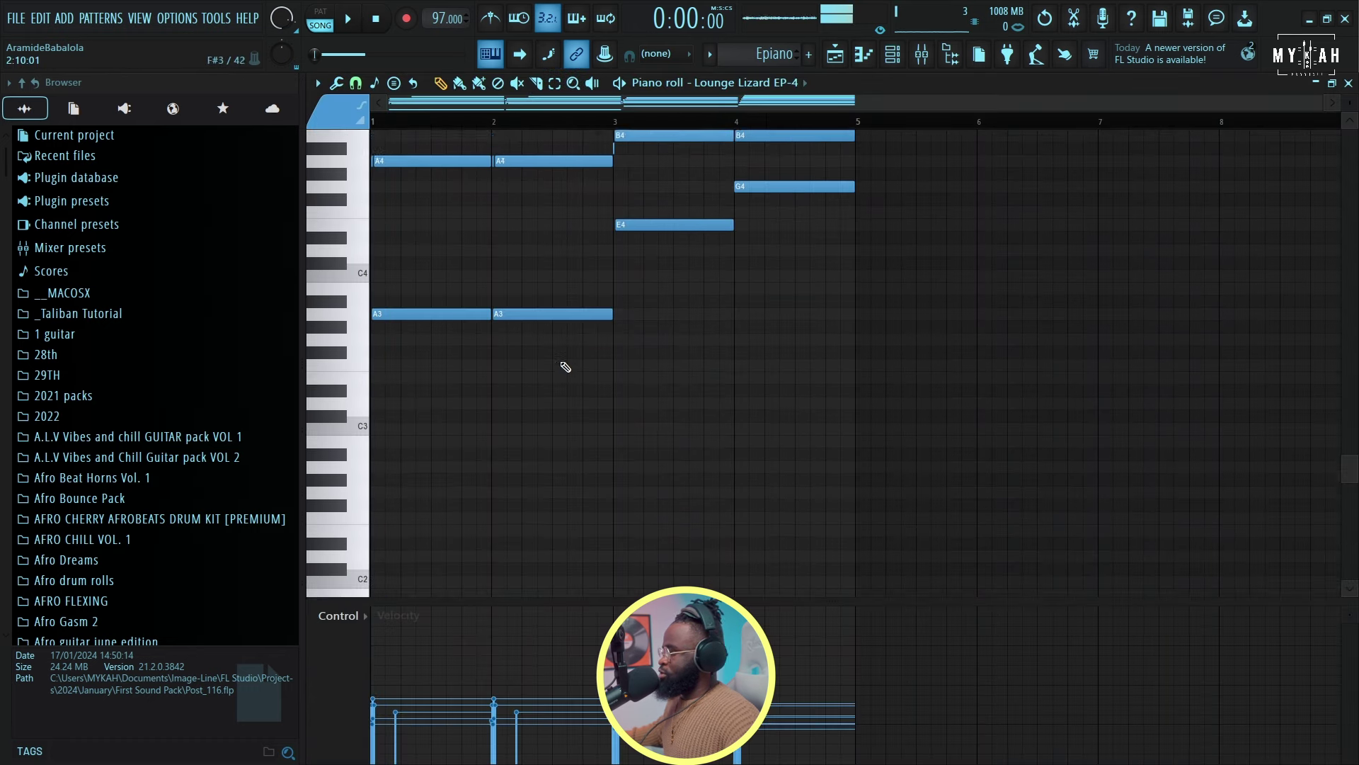
{"action": "scroll", "coordinate": [665, 418], "scroll_direction": "up", "scroll_amount": 5}
{"action": "key", "text": "space"}
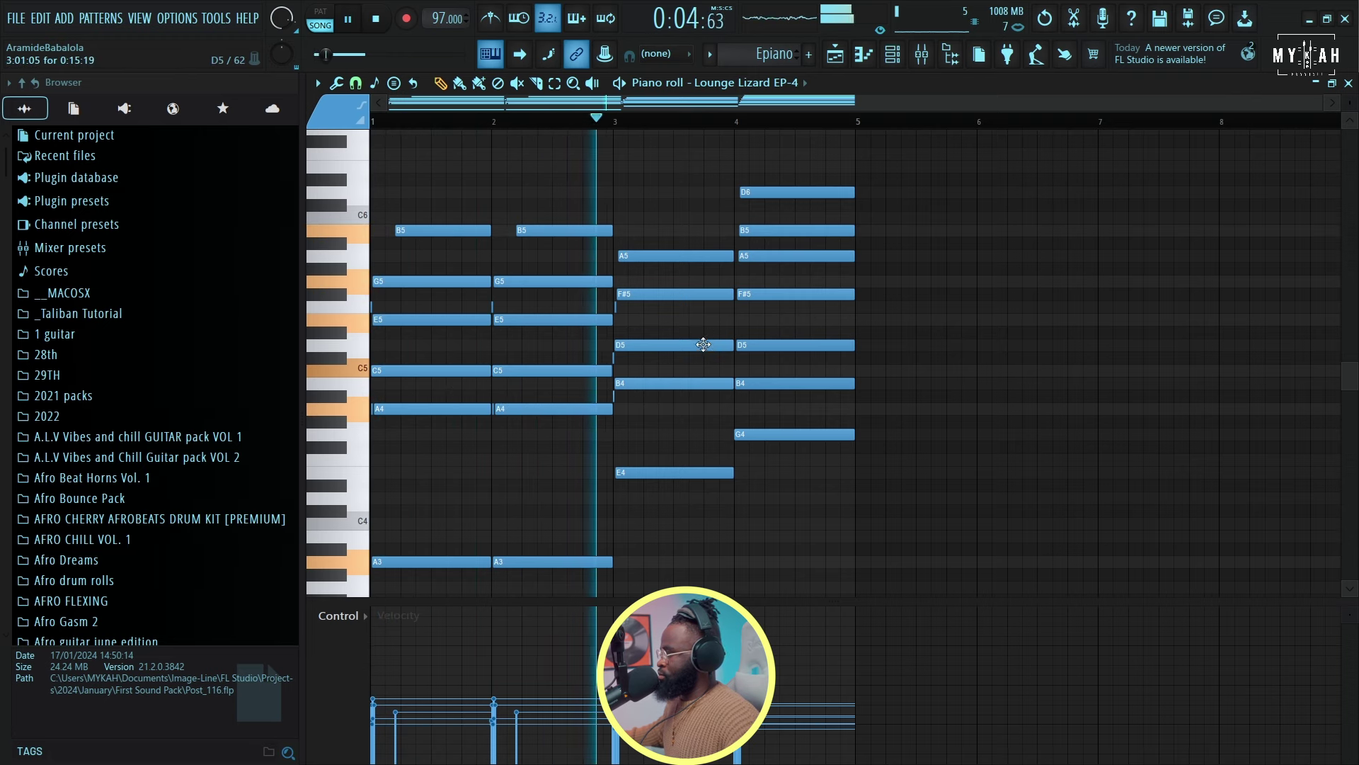
{"action": "key", "text": "F5"}
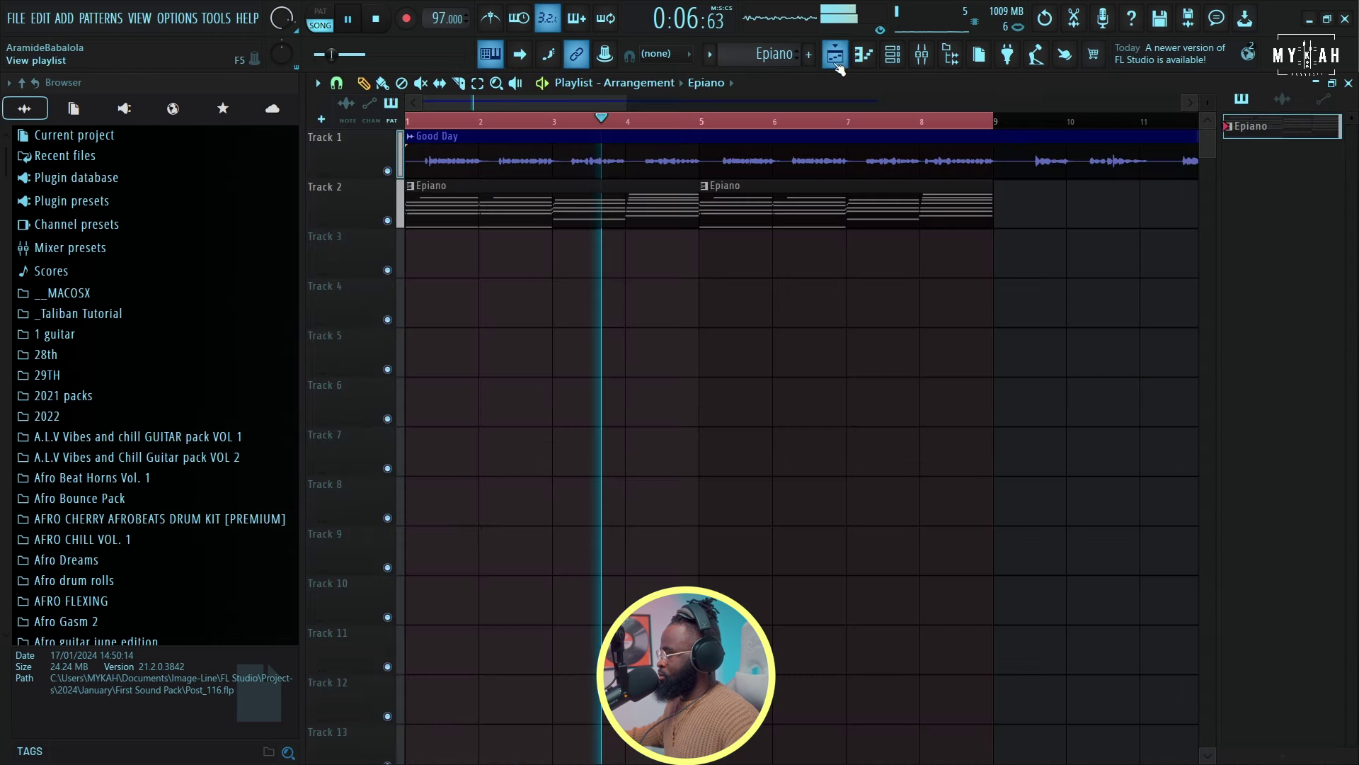
Step: Stop the arrangement and replay the Good Day vocal with the Epiano clips from the start
{"action": "key", "text": "space"}
{"action": "left_click_drag", "start_coordinate": [672, 102], "coordinate": [666, 100]}
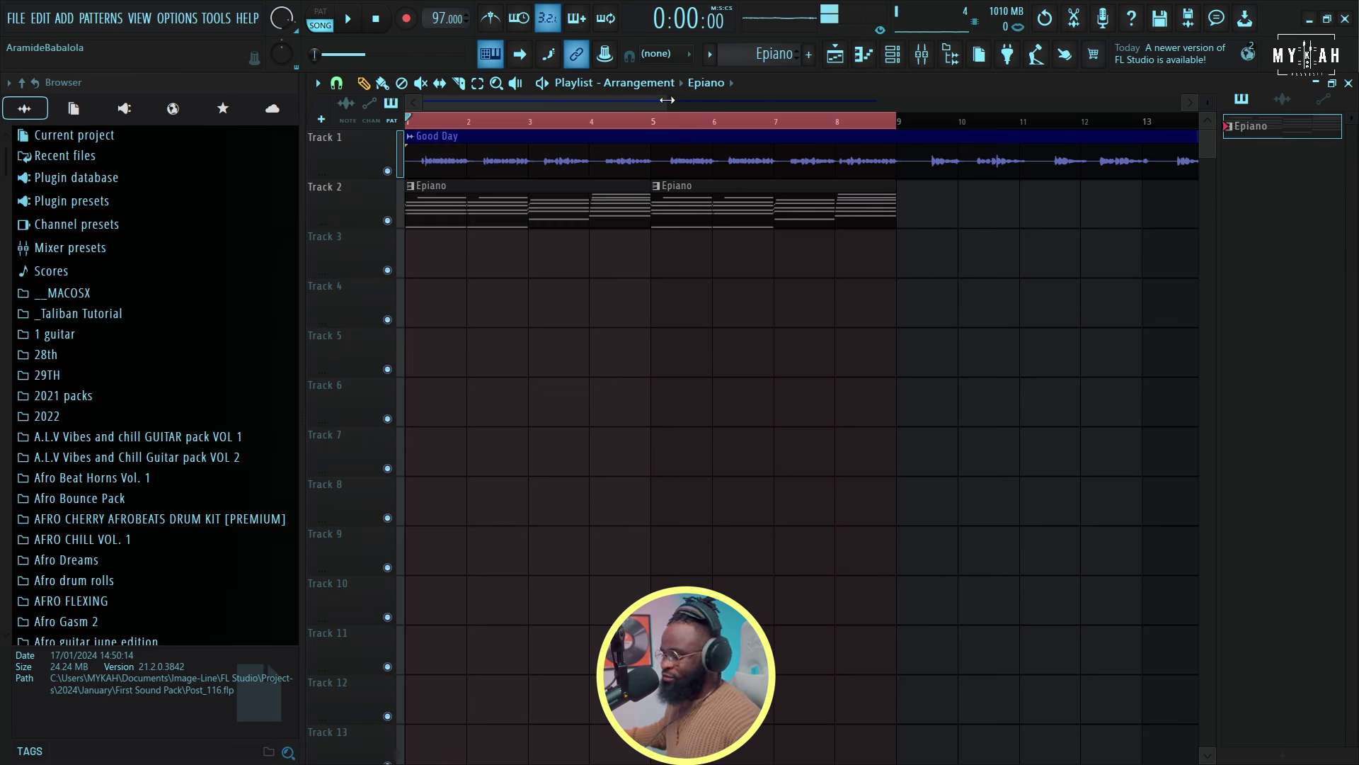
{"action": "key", "text": "space"}
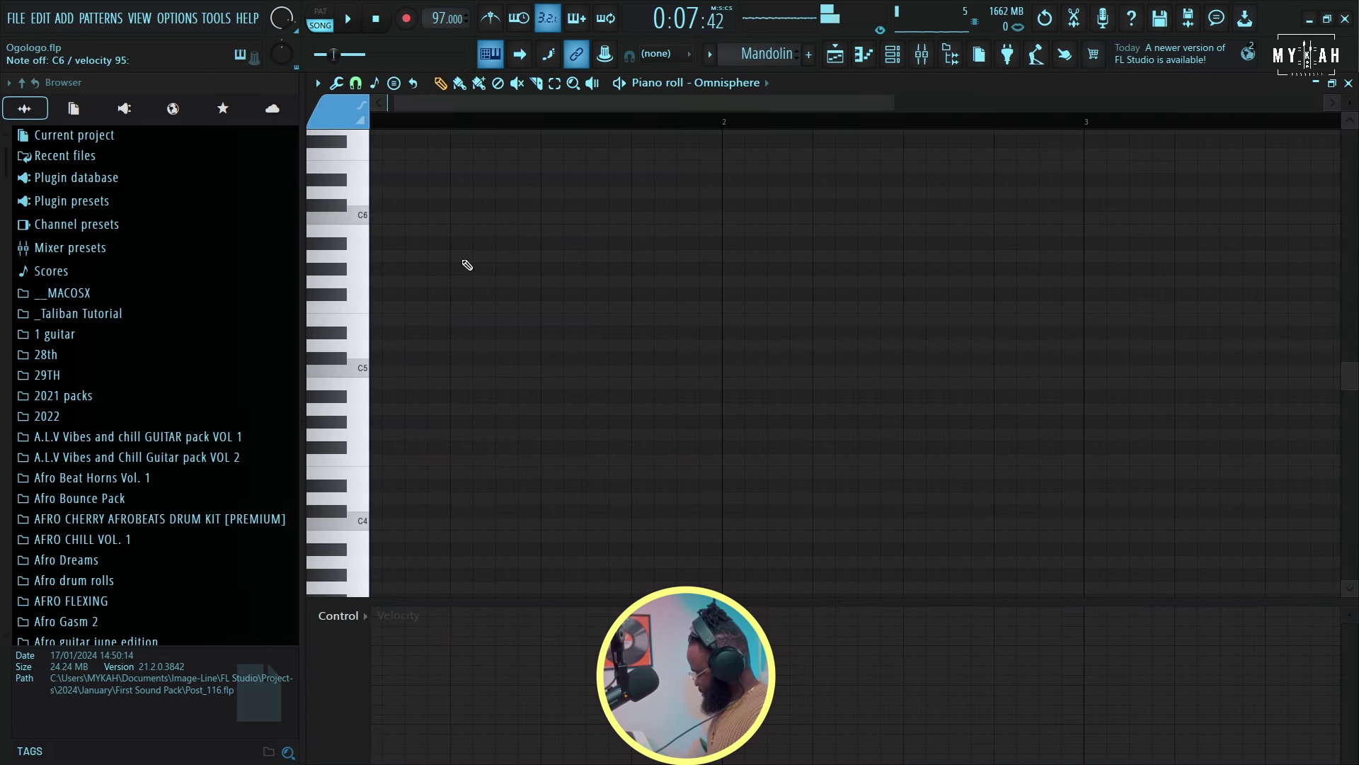
Step: Write the Omnisphere Mandolin phrase in bar 4 with A4, B4, C5, B4, B4, A4, E4, B4 and A4, and play it back
{"action": "key", "text": "space"}
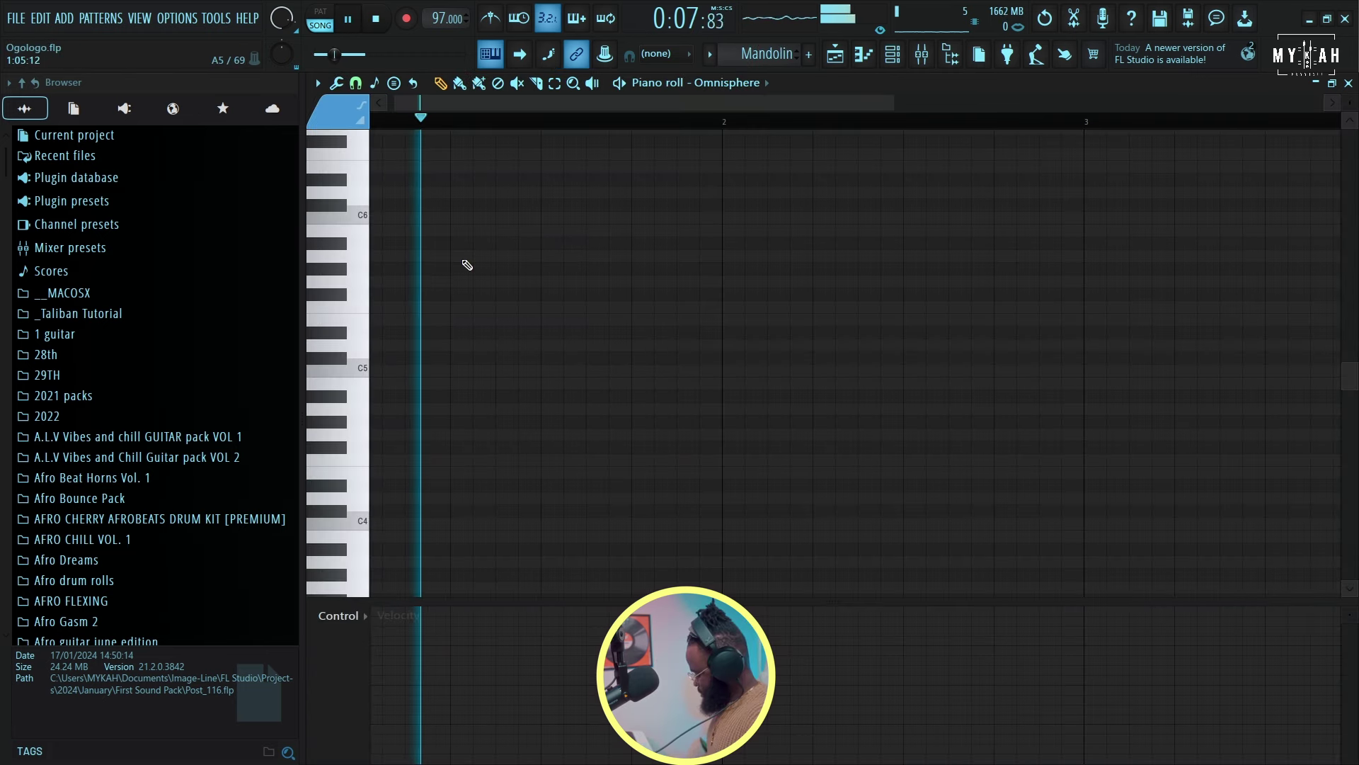
{"action": "key", "text": "space"}
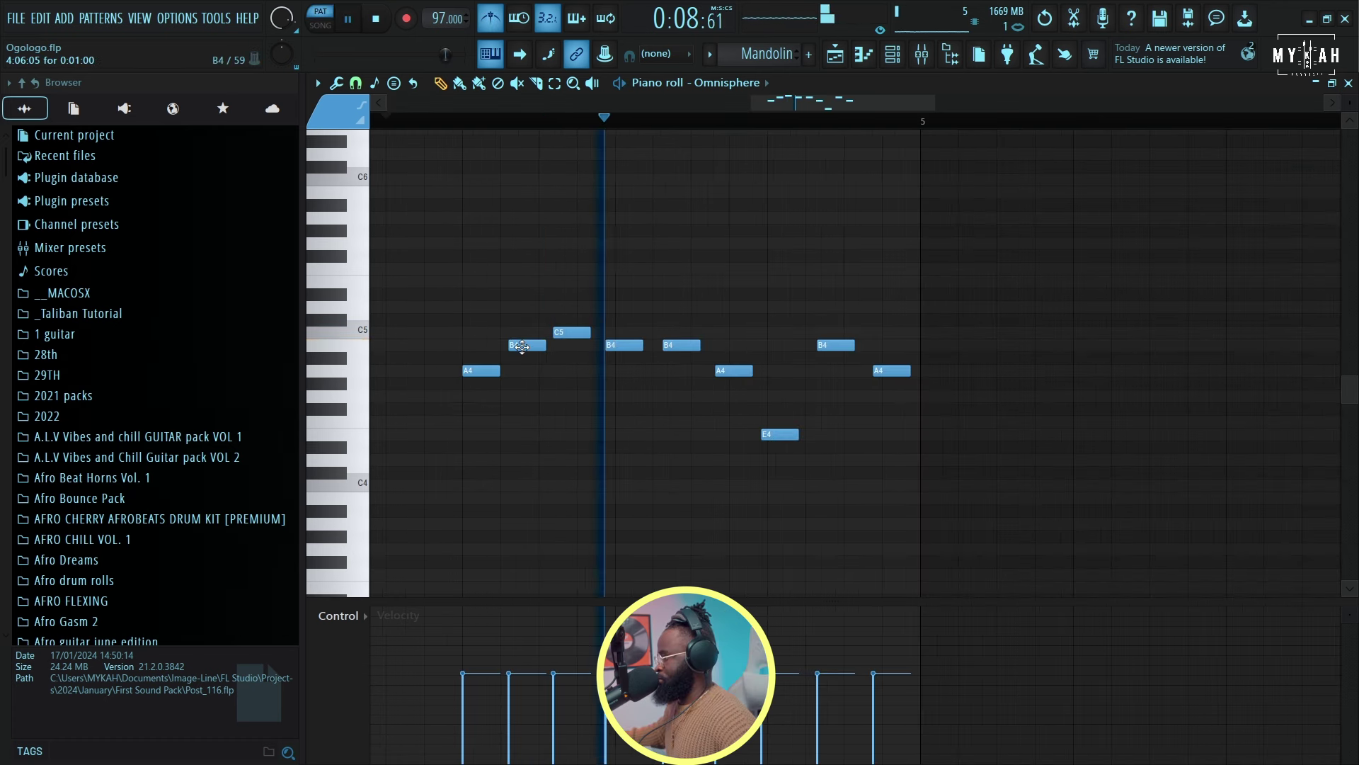
{"action": "key", "text": "space"}
{"action": "key", "text": "space"}
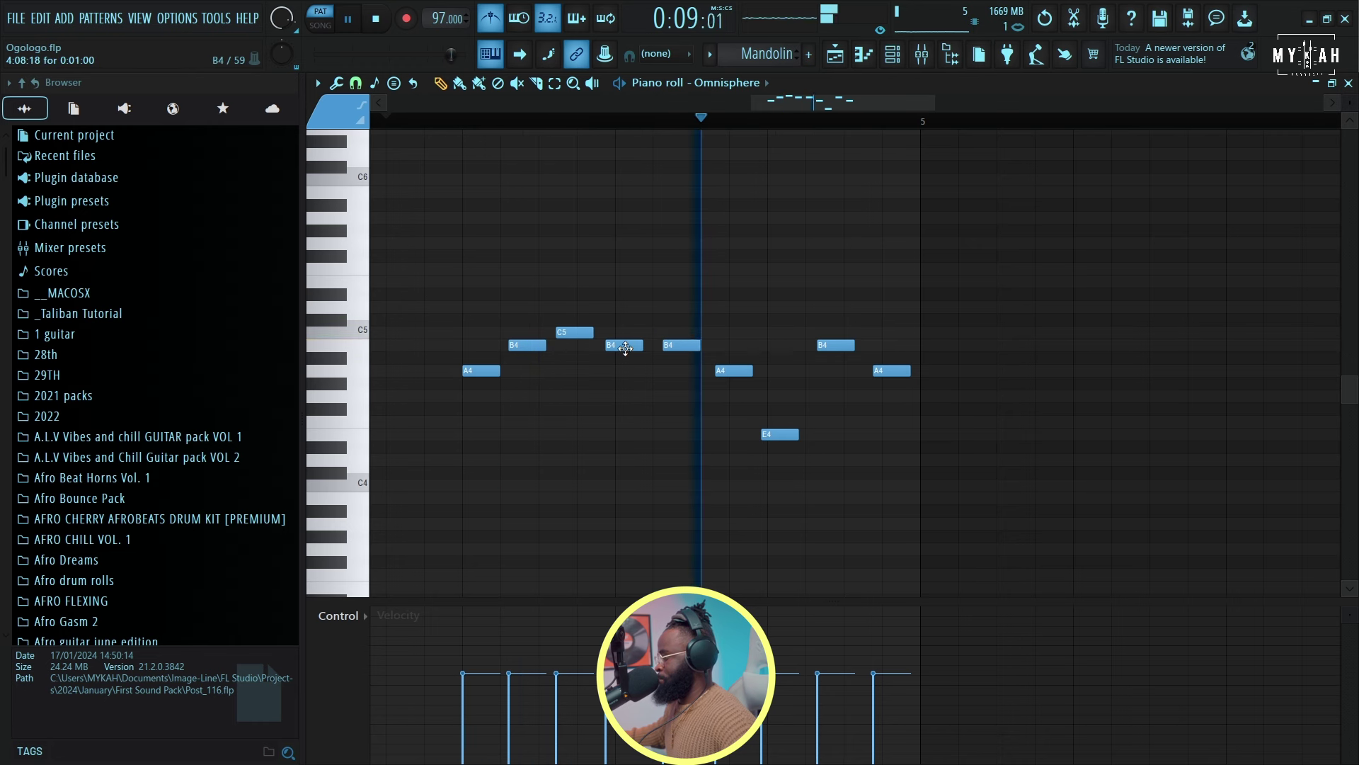
Step: Raise the velocity of the Mandolin notes by increasing the level scaling offset to about 82%, and accept it
{"action": "key", "text": "alt+x"}
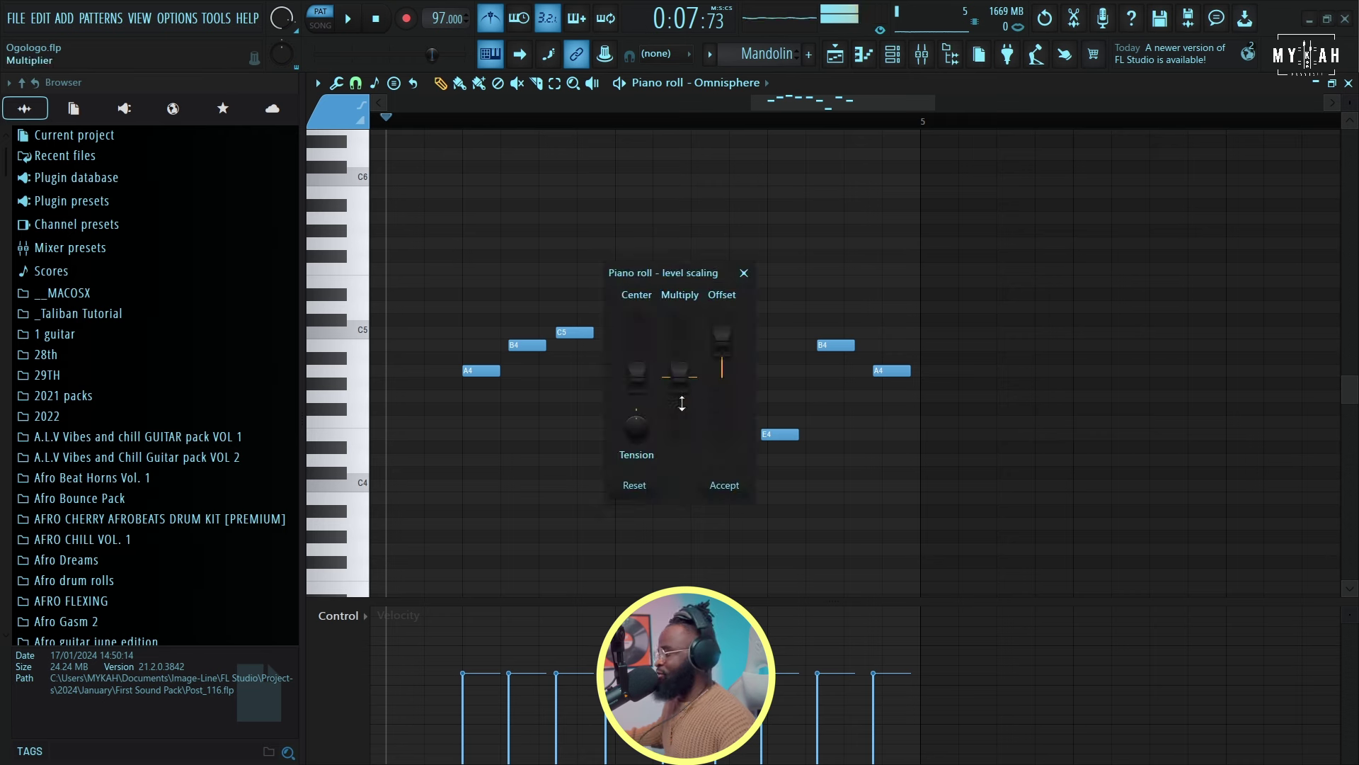
{"action": "left_click_drag", "start_coordinate": [721, 326], "coordinate": [721, 317]}
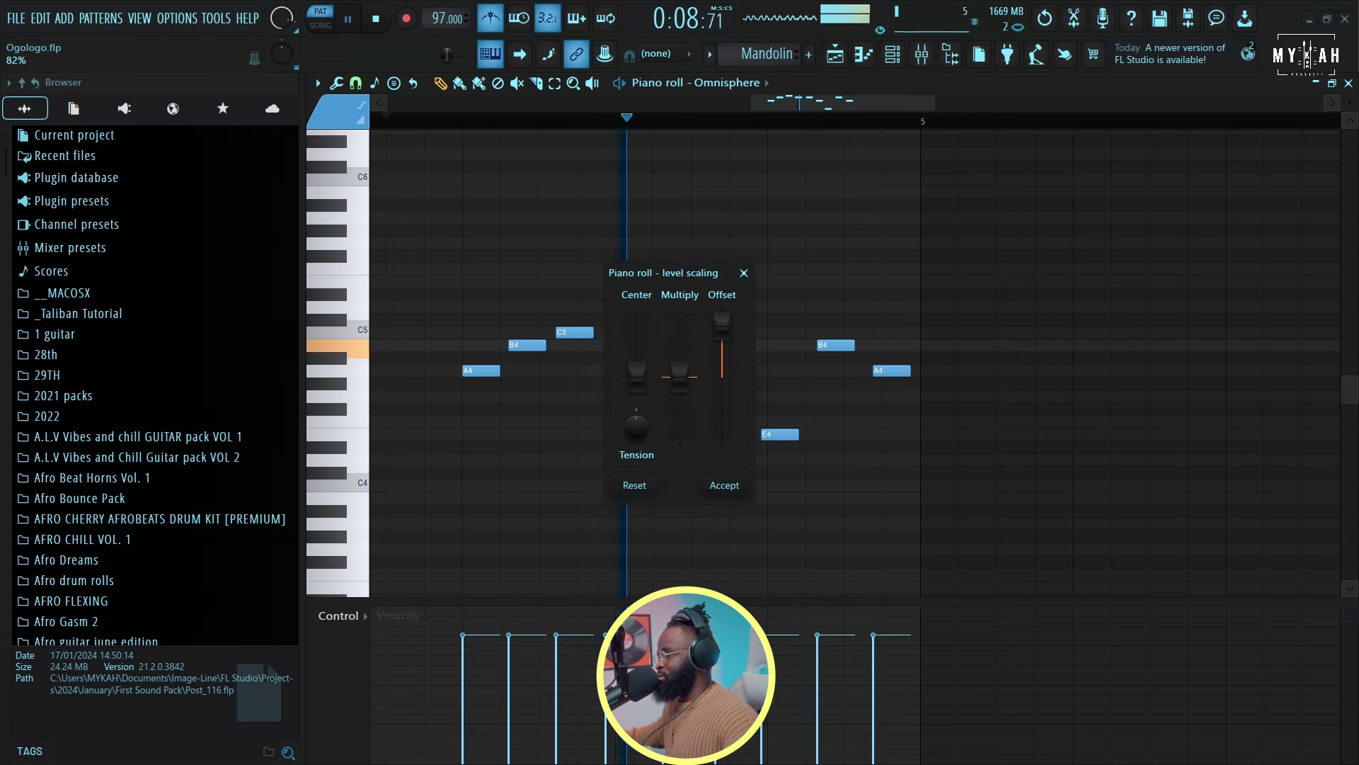
{"action": "left_click", "coordinate": [723, 489]}
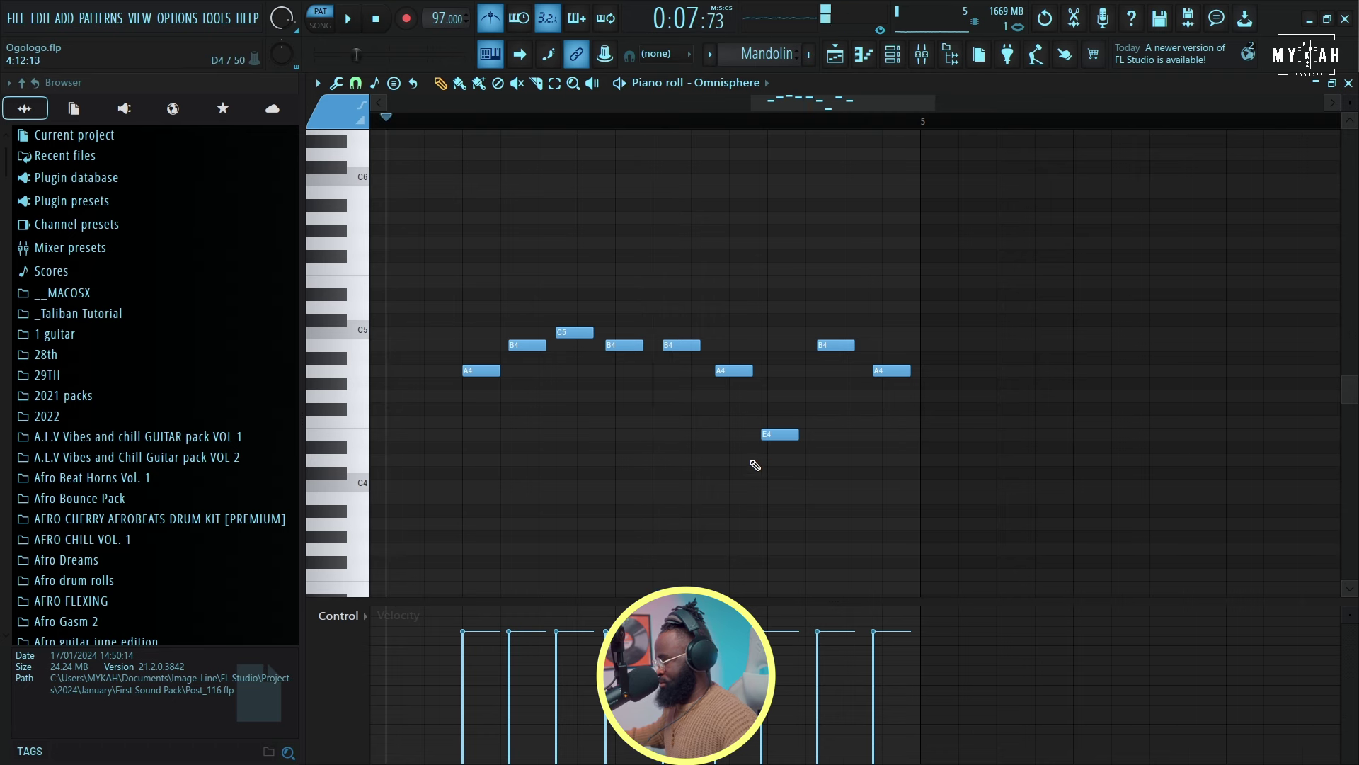
Step: Return to the playlist with the Mandolin pattern on Track 3 and consolidate it into an audio clip
{"action": "left_click", "coordinate": [835, 55]}
{"action": "key", "text": "space"}
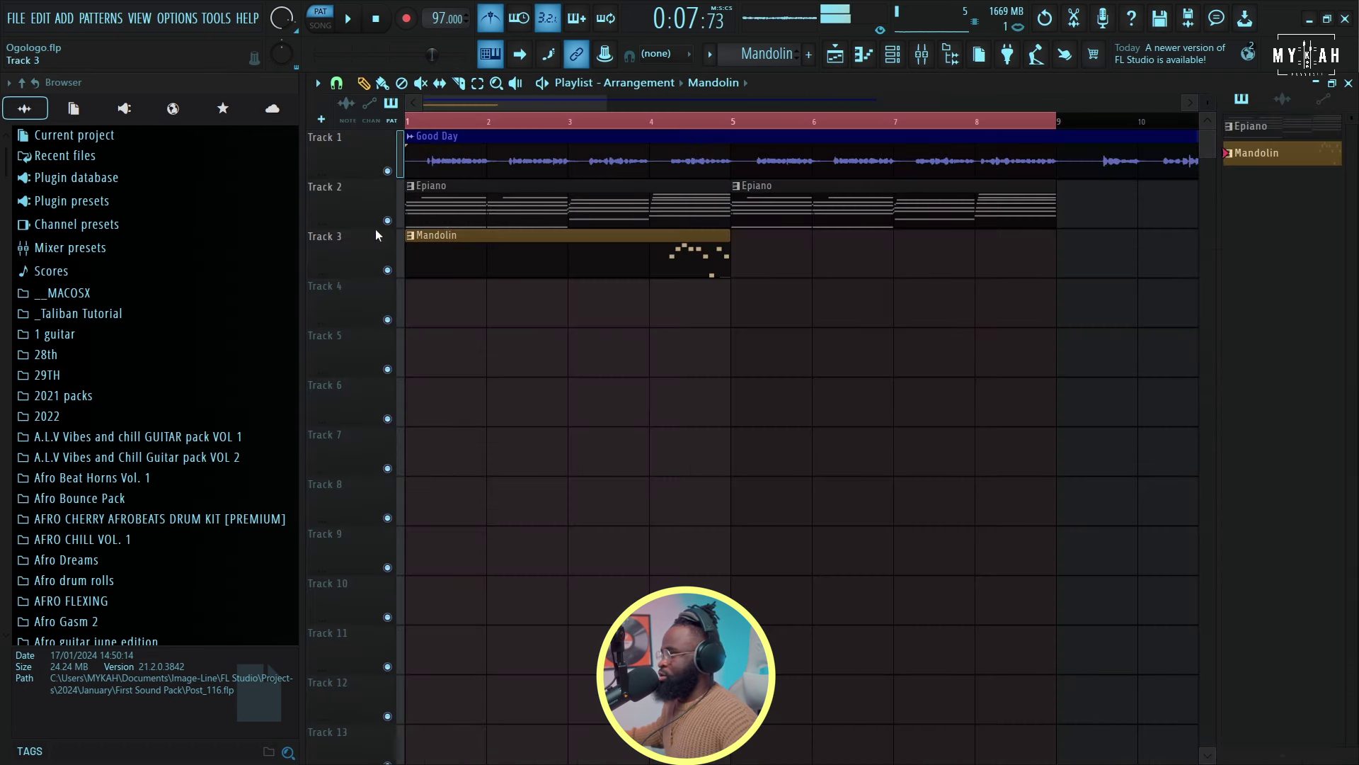
{"action": "left_click", "coordinate": [387, 270], "text": "ctrl"}
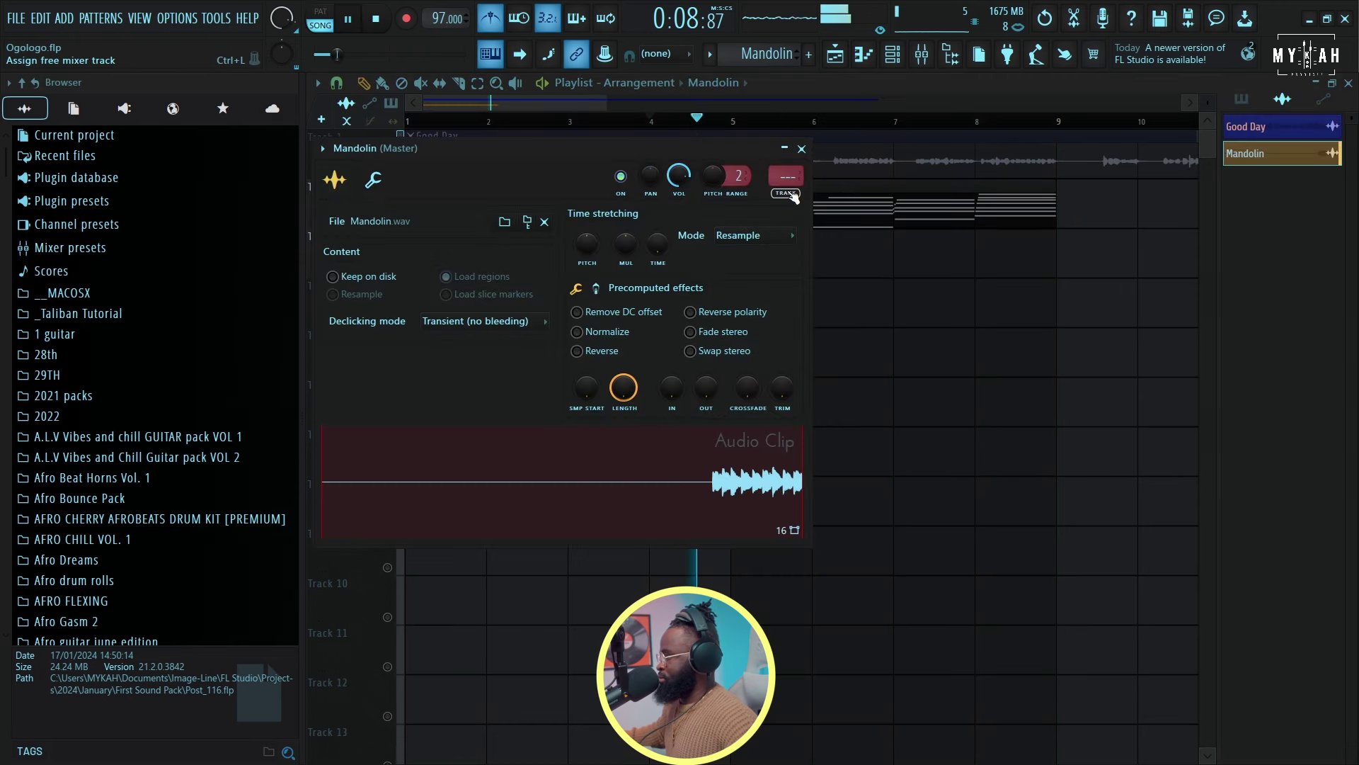
Step: Route the Mandolin audio clip to a free mixer track, load the VOCALS effects chain on it, and play it back in the playlist
{"action": "left_click", "coordinate": [792, 194]}
{"action": "left_click", "coordinate": [319, 84]}
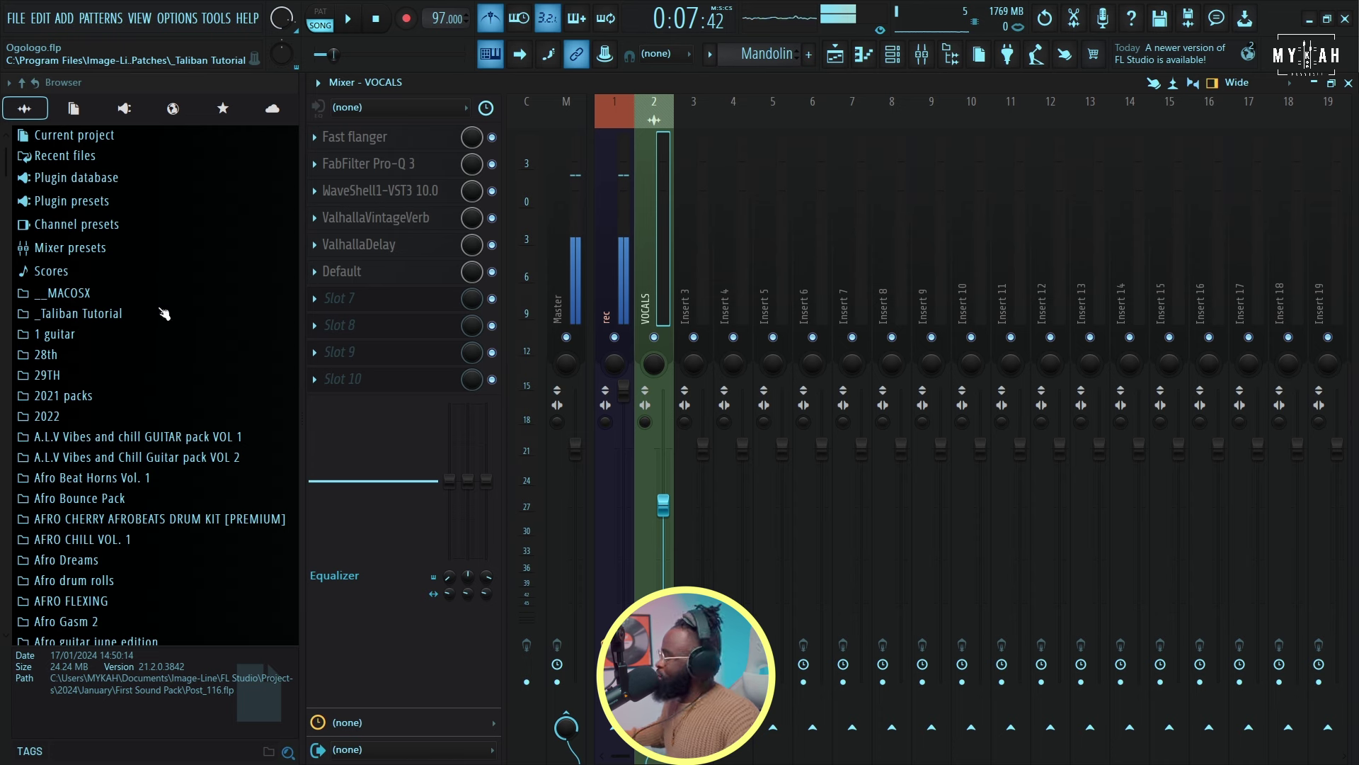
{"action": "key", "text": "space"}
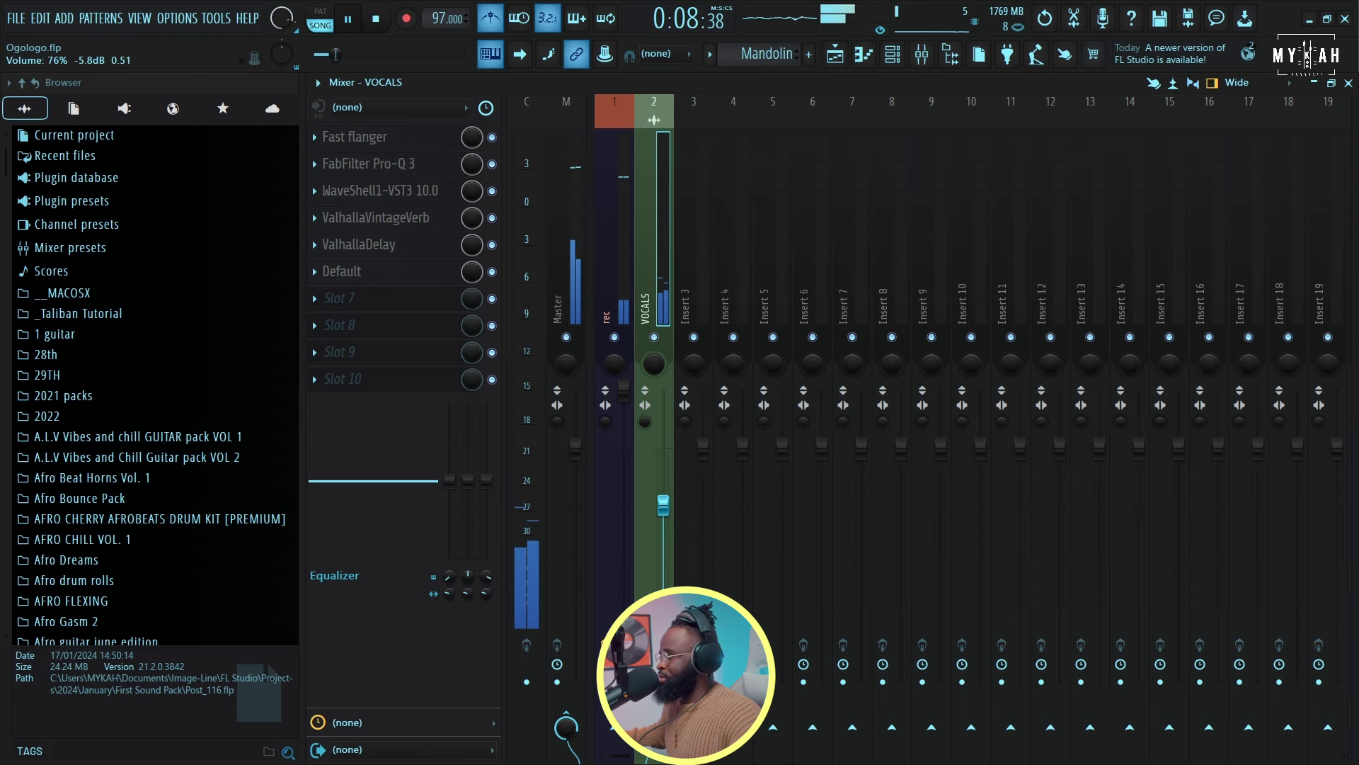
{"action": "left_click", "coordinate": [836, 54]}
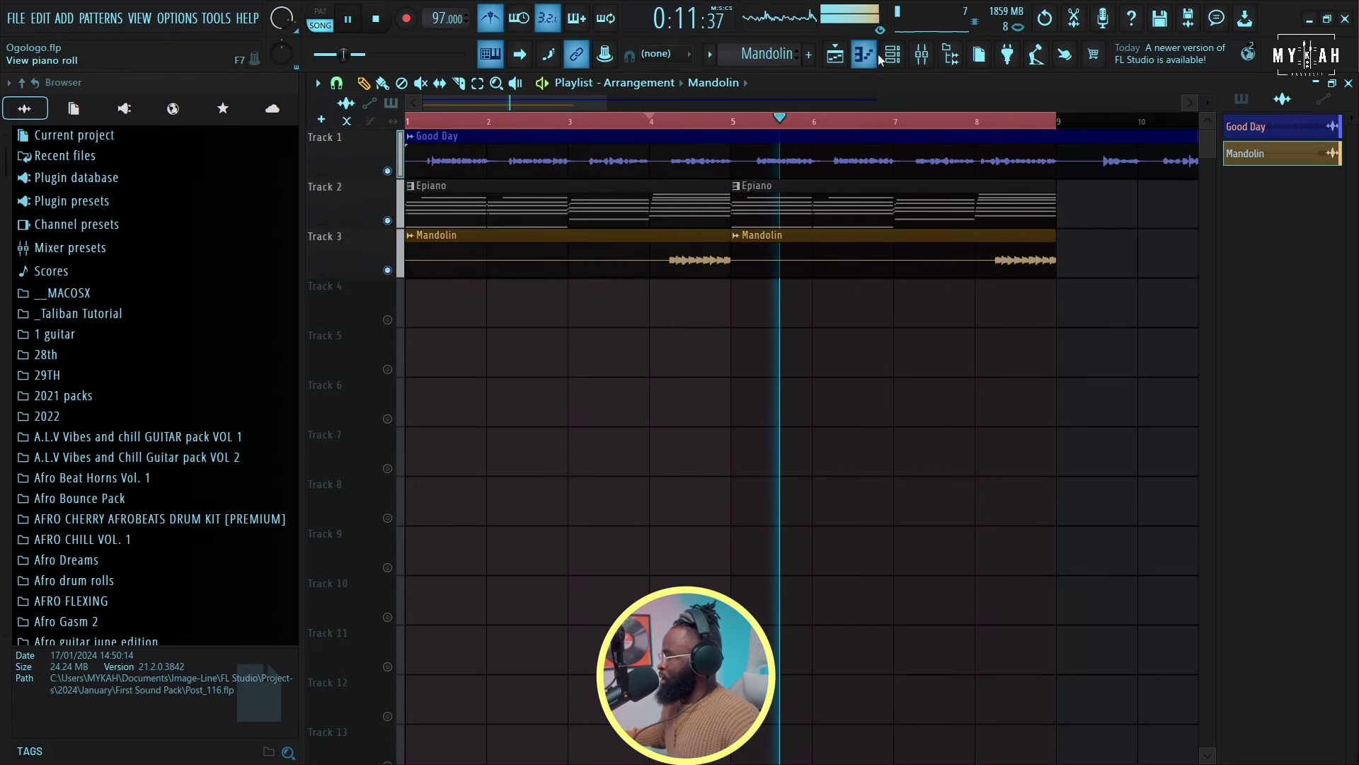
Step: Load the Clipped Sines Bass patch from Synth Bass in Omnisphere and name the new pattern Bass
{"action": "key", "text": "F6"}
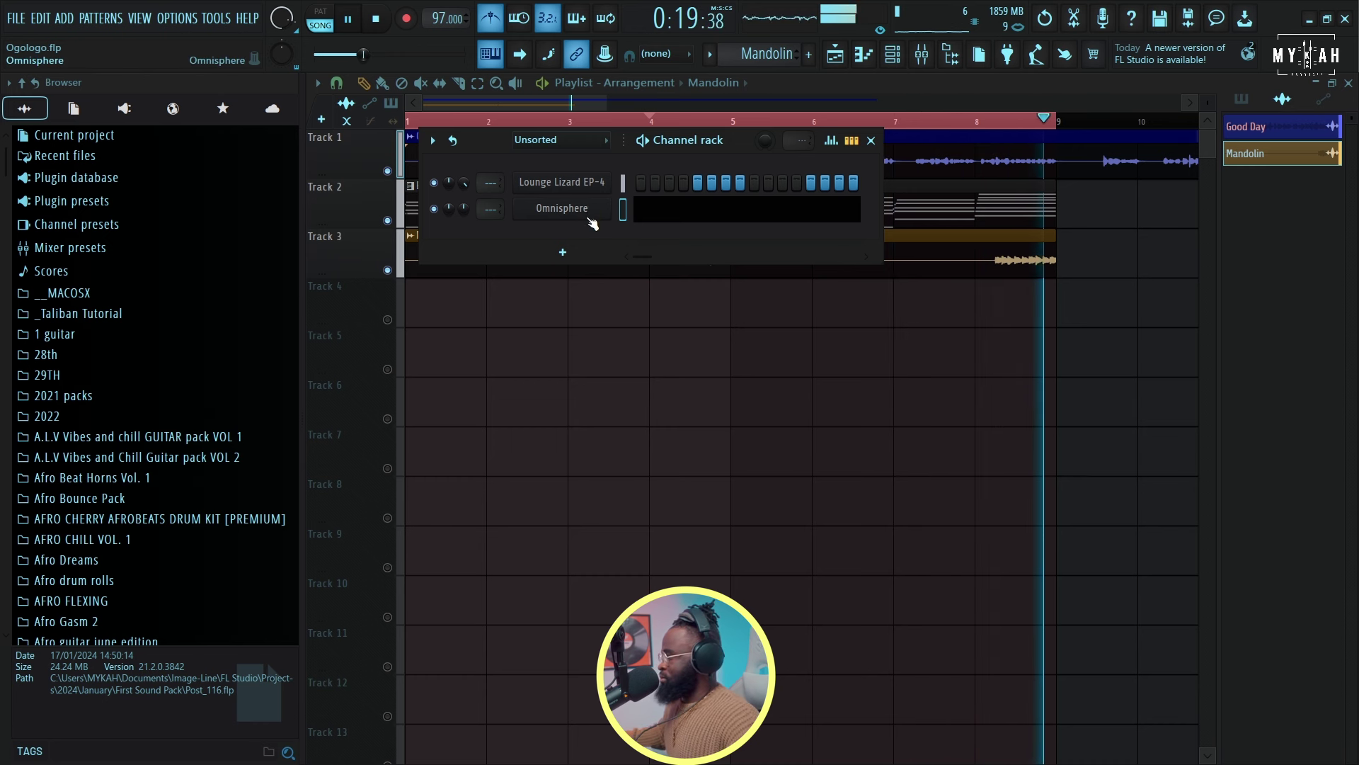
{"action": "key", "text": "space"}
{"action": "right_click", "coordinate": [589, 217]}
{"action": "left_click", "coordinate": [793, 207]}
{"action": "left_click", "coordinate": [573, 209]}
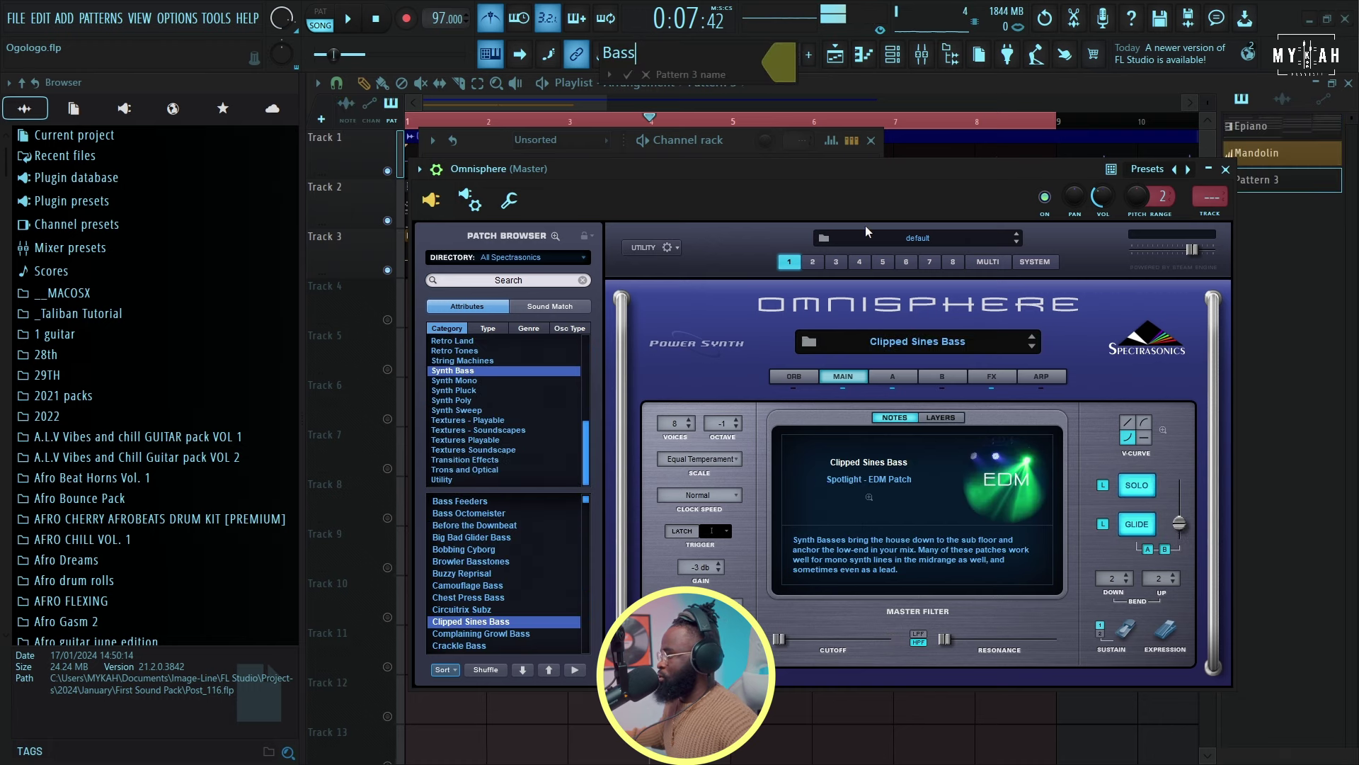
Step: Place the first Omnisphere note of the Bass pattern at the start of bar 1, settle it on D4, and audition it with the song
{"action": "key", "text": "space"}
{"action": "left_click", "coordinate": [836, 54]}
{"action": "key", "text": "space"}
{"action": "key", "text": "F7"}
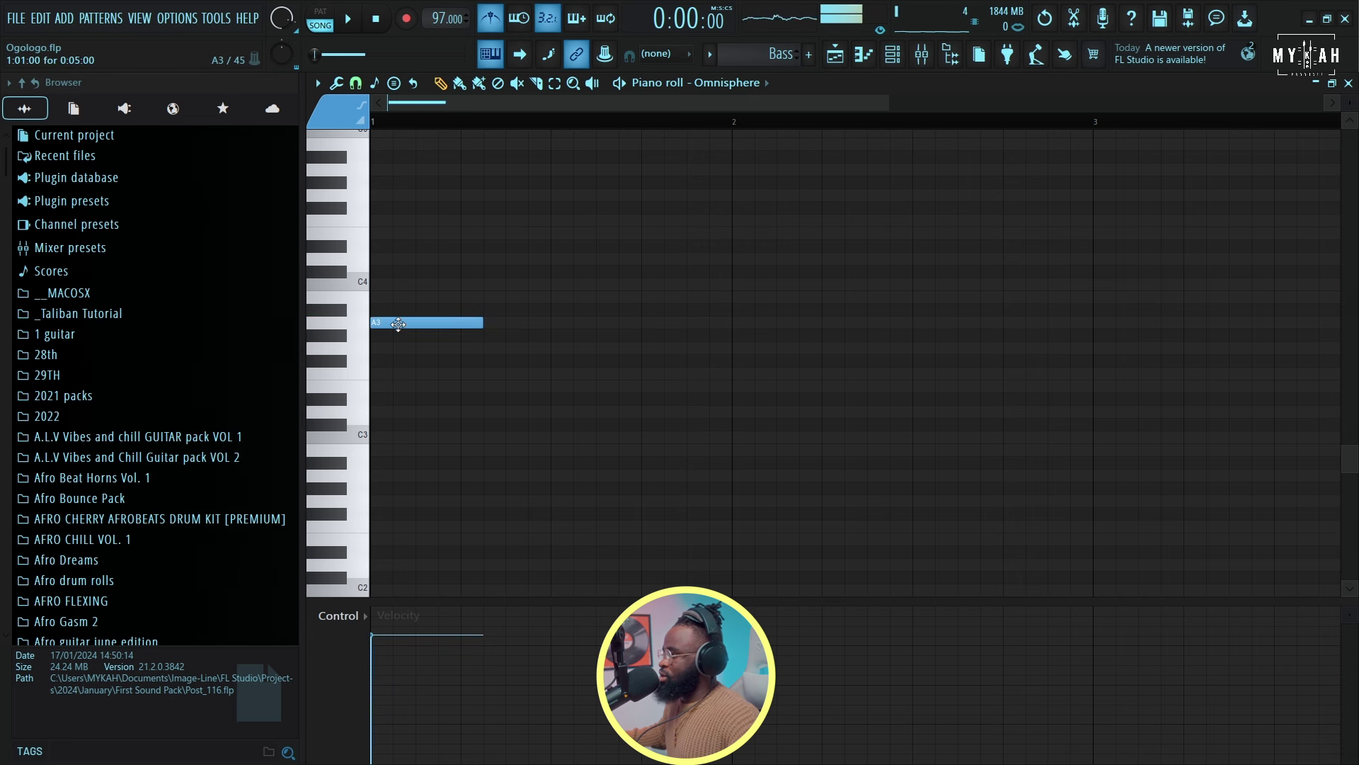
{"action": "left_click_drag", "start_coordinate": [392, 257], "coordinate": [398, 315]}
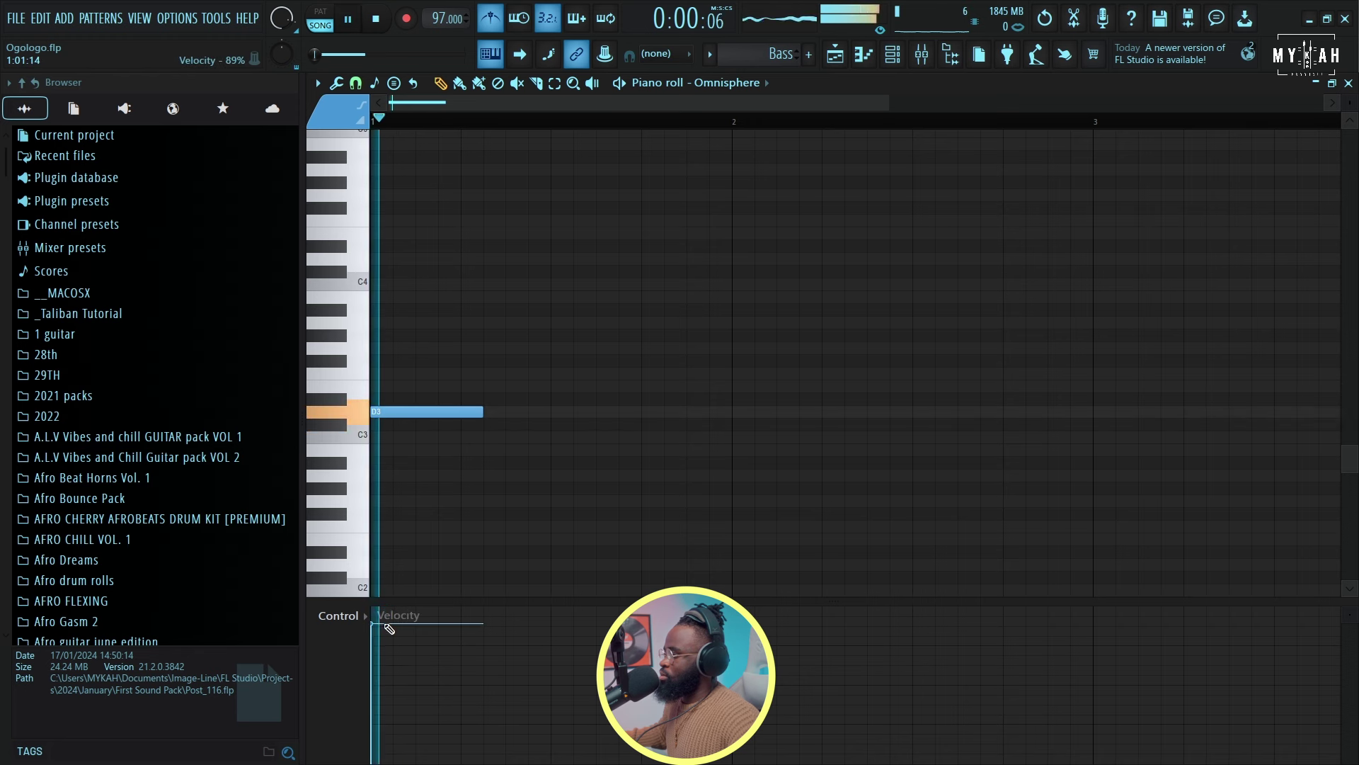
{"action": "left_click", "coordinate": [893, 54]}
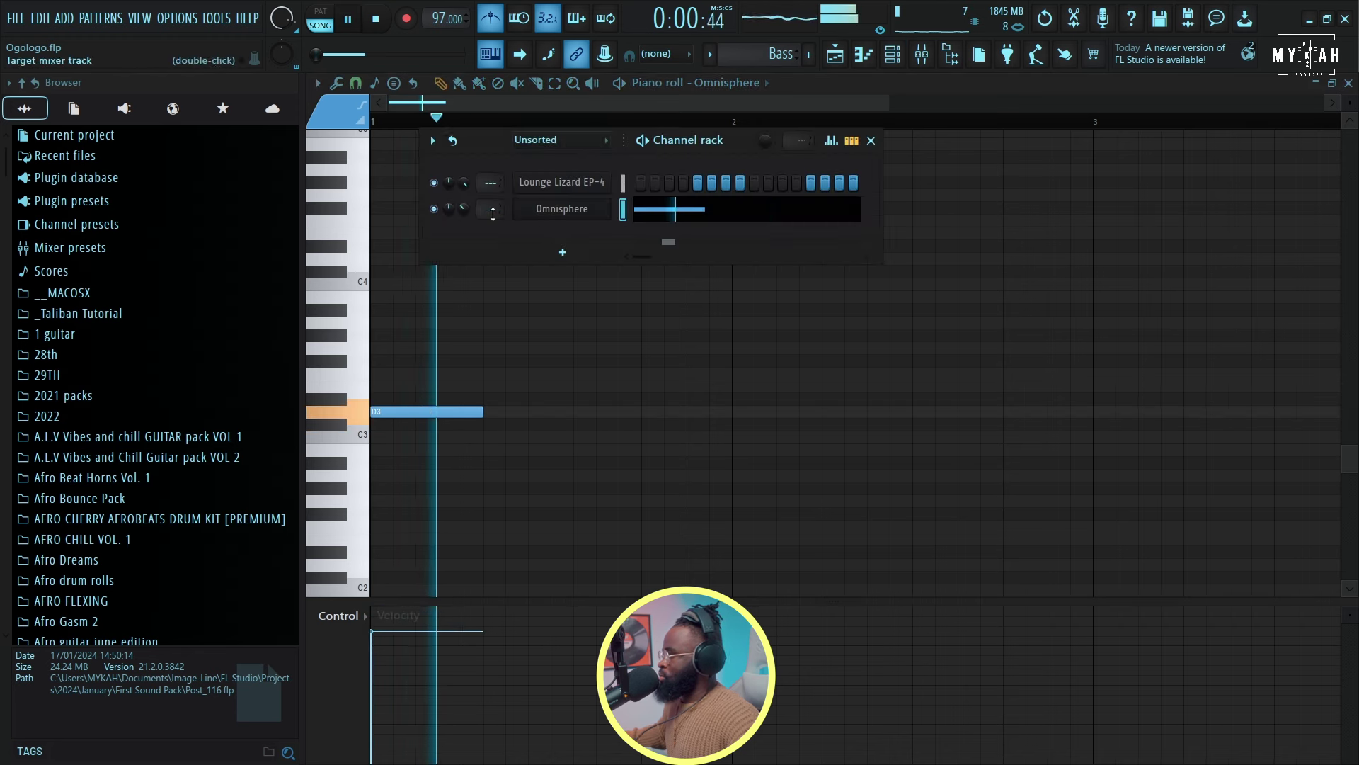
{"action": "key", "text": "space"}
{"action": "left_click_drag", "start_coordinate": [430, 412], "coordinate": [430, 398]}
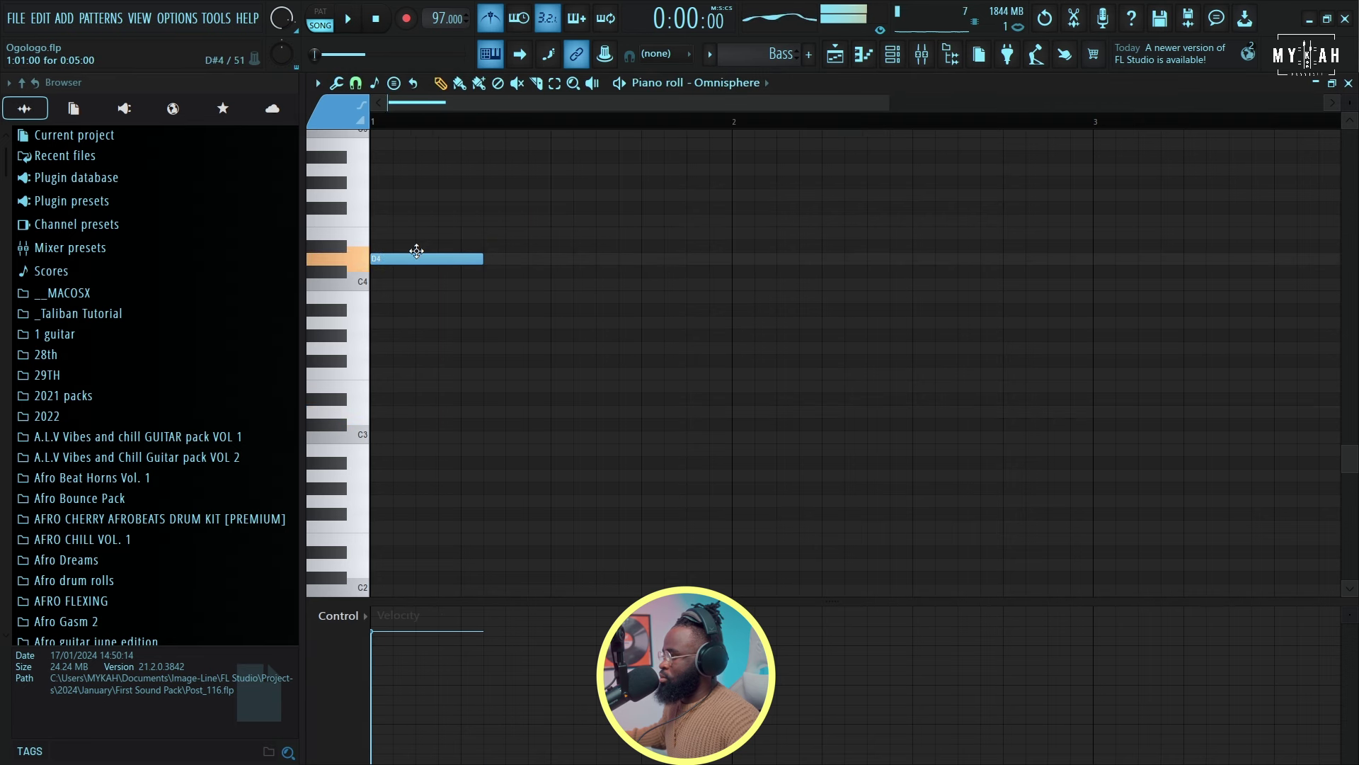
Step: Add bass notes D4 in bar 2, A3 in bar 3 and C4 in bar 4, and place Bass clips on Track 4 at bars 1 and 5
{"action": "scroll", "coordinate": [637, 319], "scroll_direction": "up", "scroll_amount": 3}
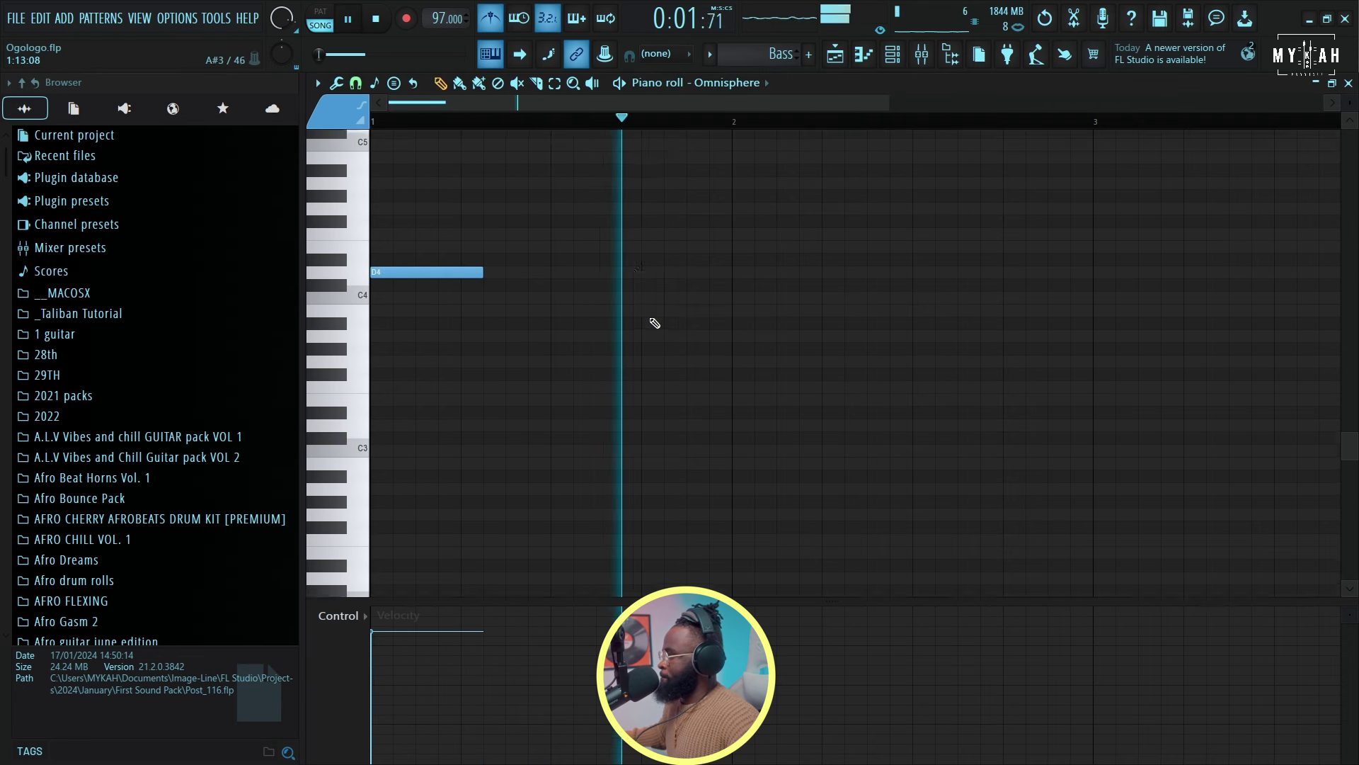
{"action": "left_click", "coordinate": [736, 374]}
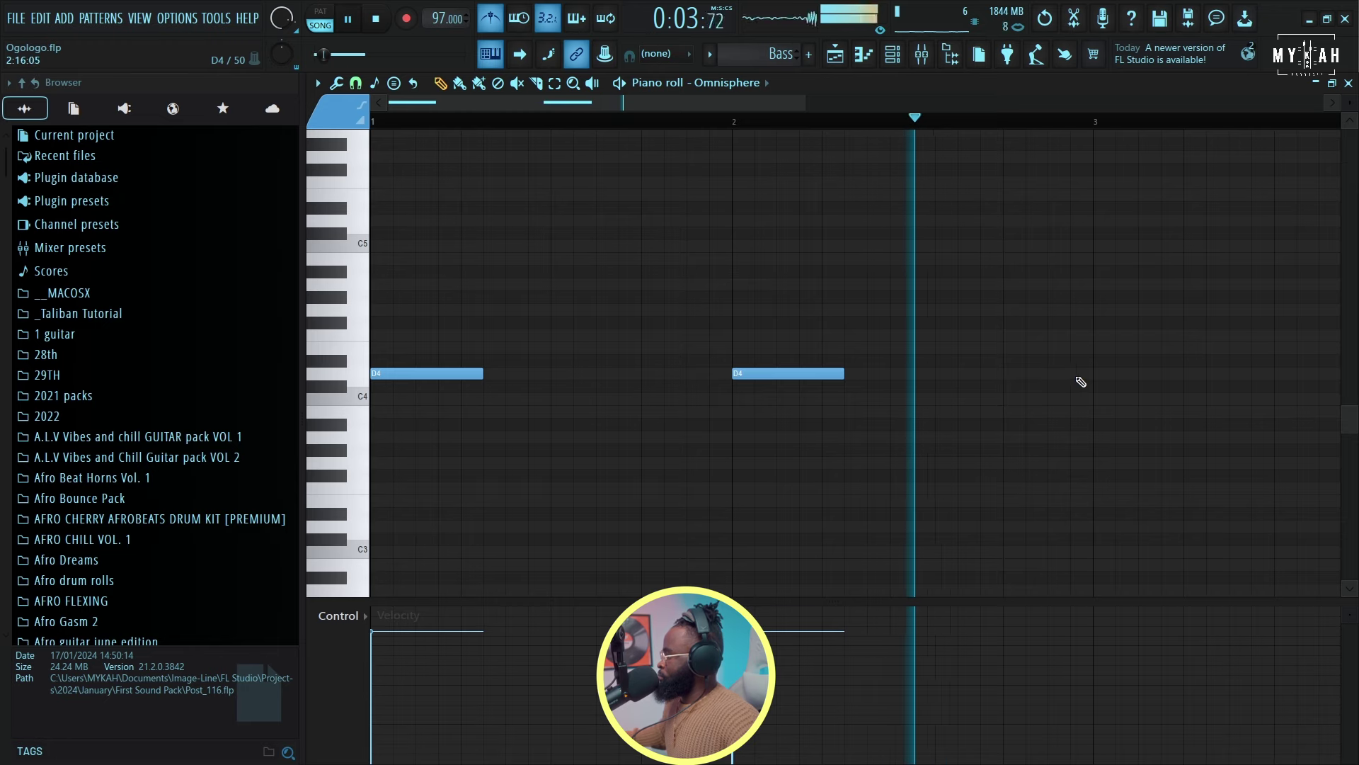
{"action": "left_click", "coordinate": [1104, 437]}
{"action": "scroll", "coordinate": [800, 130], "scroll_direction": "down", "scroll_amount": 2}
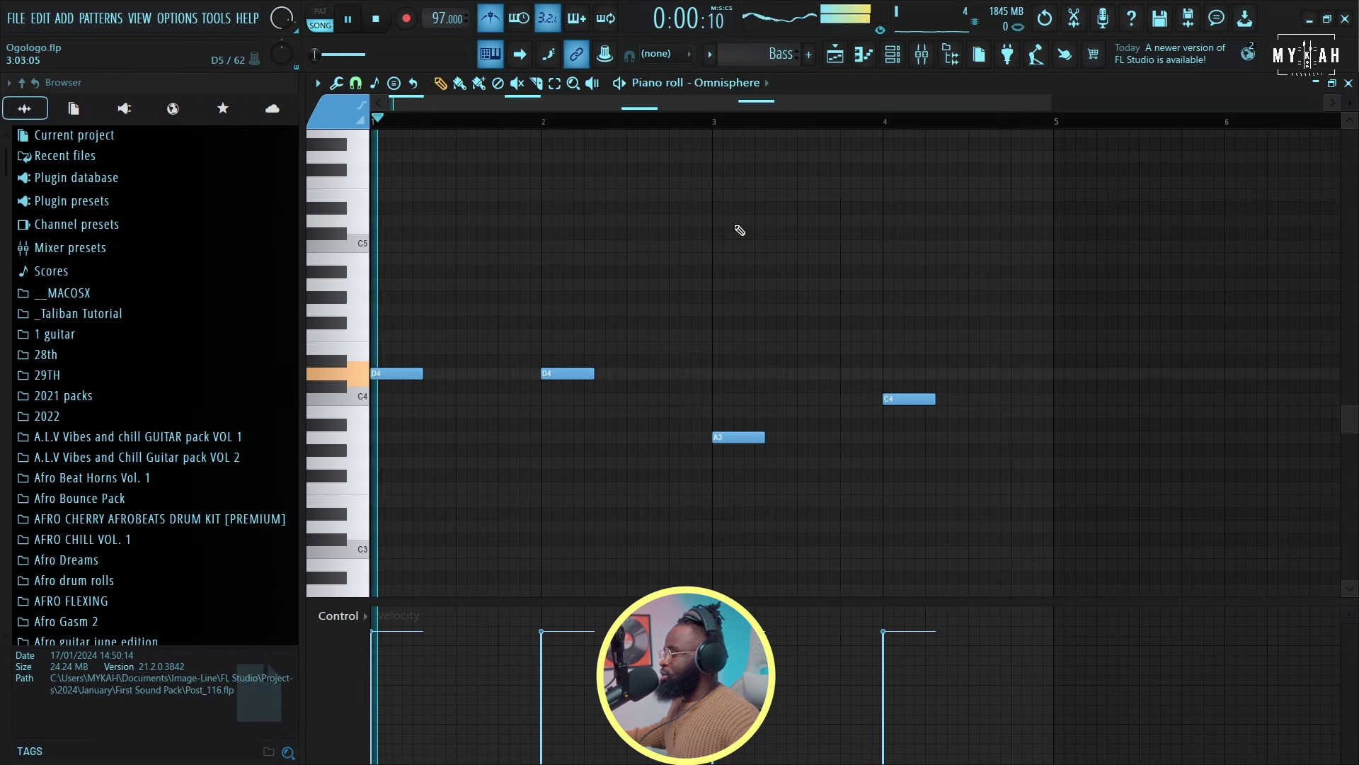
{"action": "left_click", "coordinate": [836, 54]}
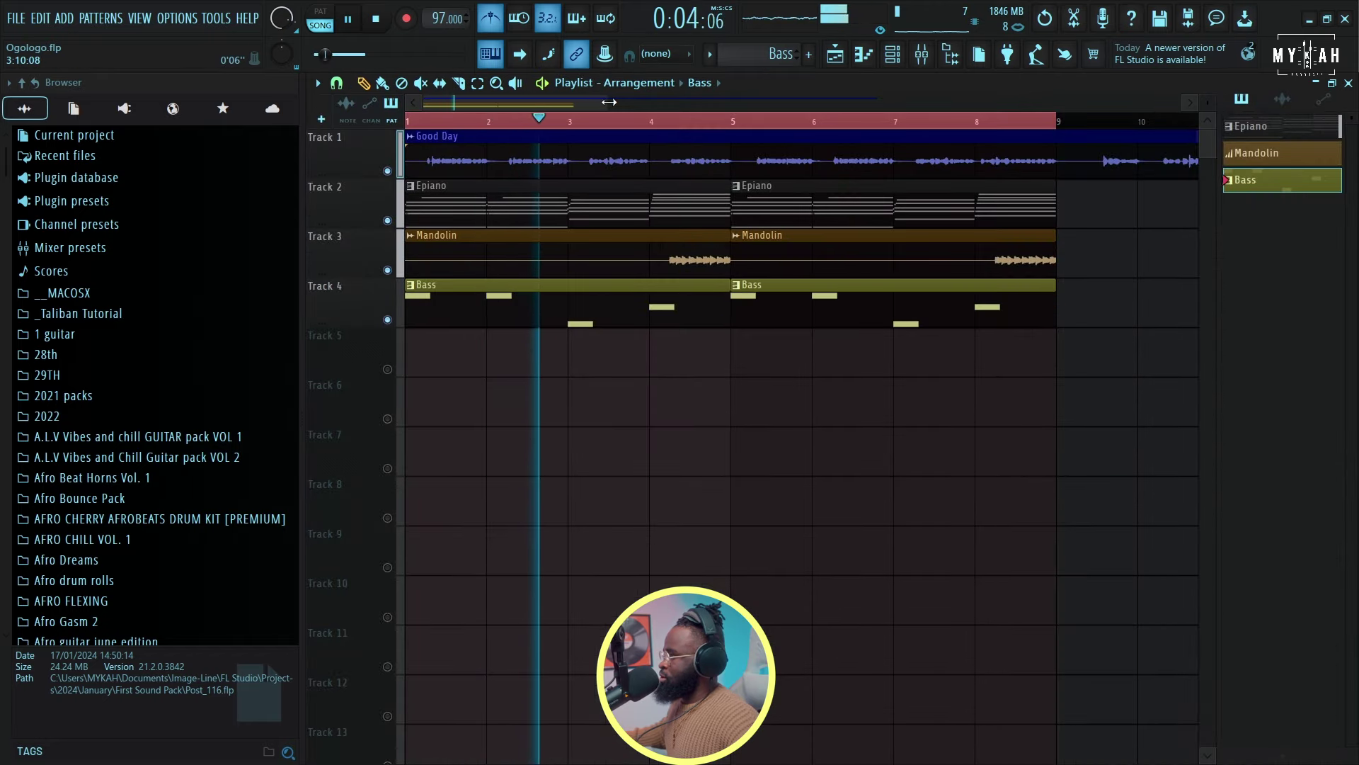
{"action": "left_click_drag", "start_coordinate": [609, 102], "coordinate": [598, 102]}
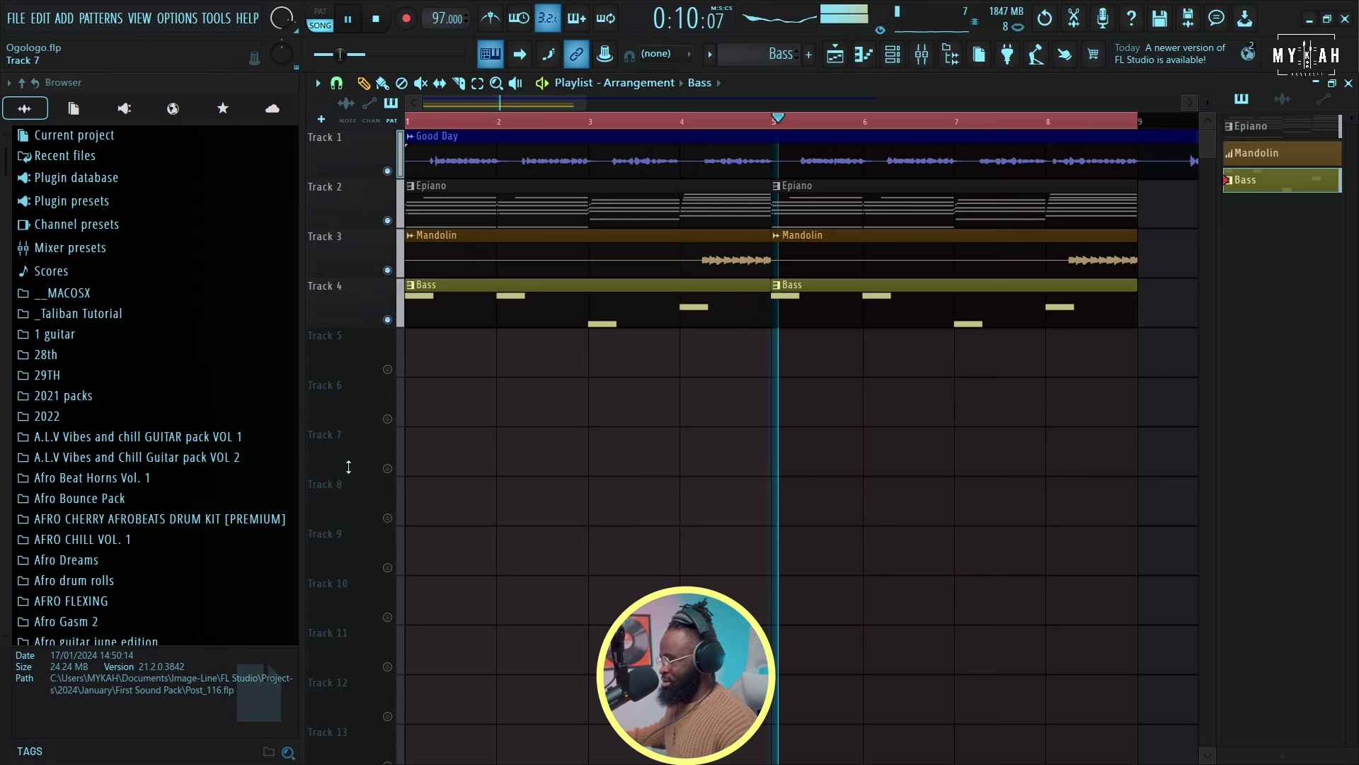
Step: Browse the Amapiano sample folders and open the Sweet Shakers Loop folder in Afro Highlife sample pack-3, stopping playback
{"action": "scroll", "coordinate": [128, 457], "scroll_direction": "down", "scroll_amount": 8}
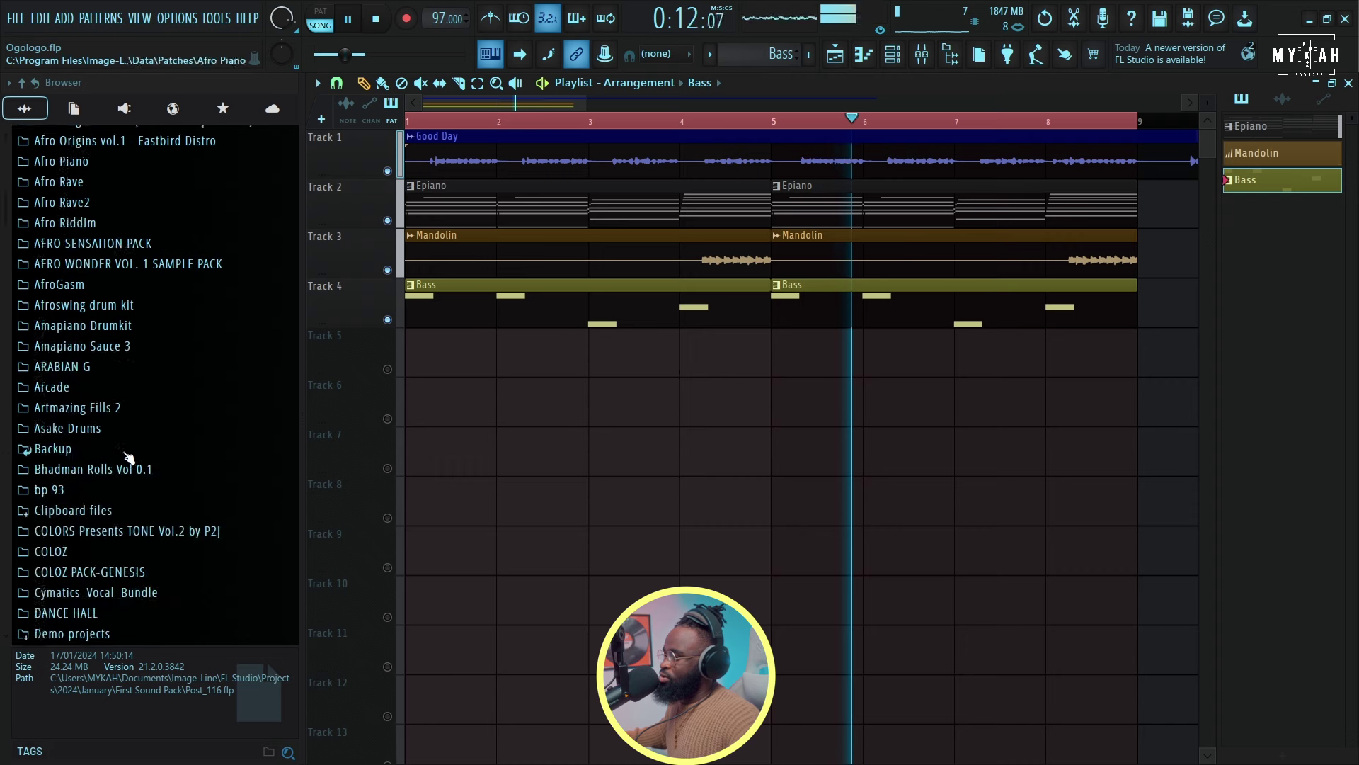
{"action": "scroll", "coordinate": [128, 458], "scroll_direction": "down", "scroll_amount": 1}
{"action": "left_click", "coordinate": [99, 282]}
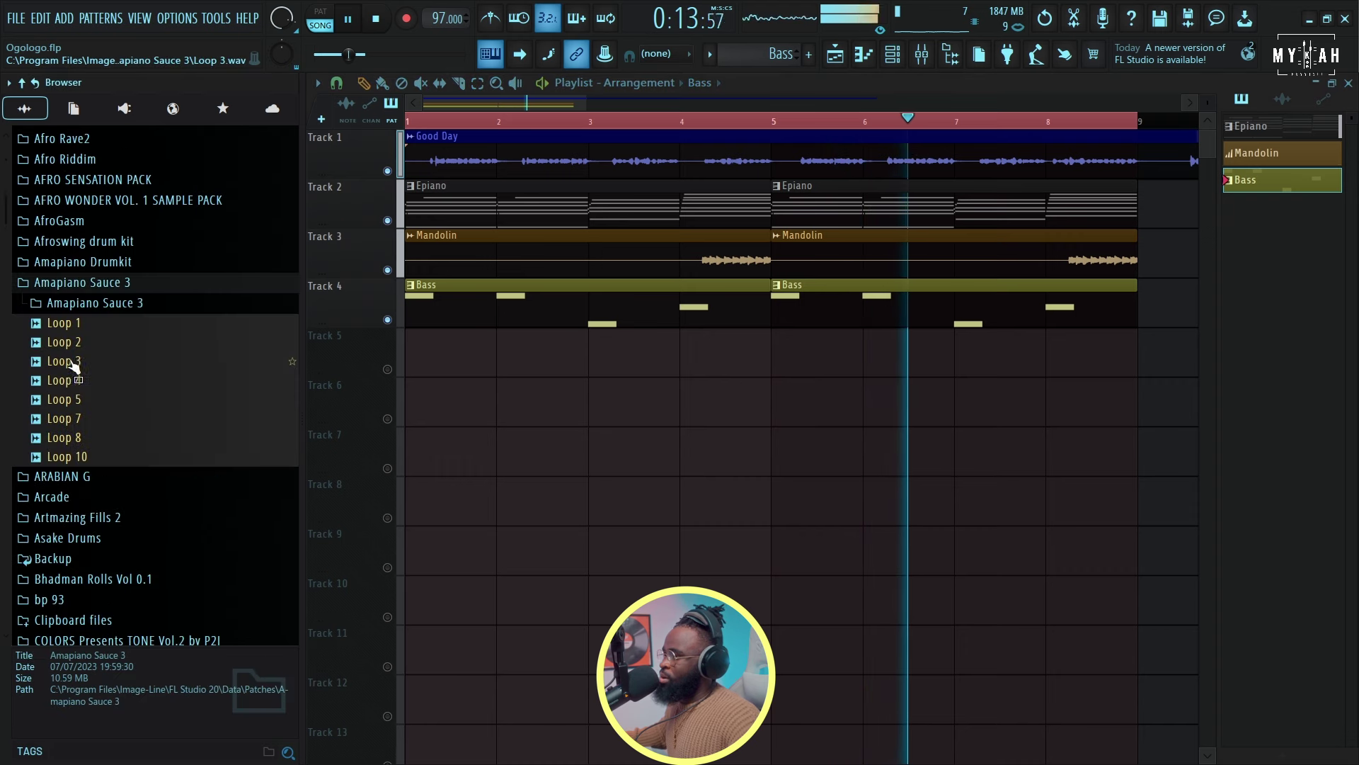
{"action": "left_click", "coordinate": [99, 261]}
{"action": "scroll", "coordinate": [138, 325], "scroll_direction": "up", "scroll_amount": 6}
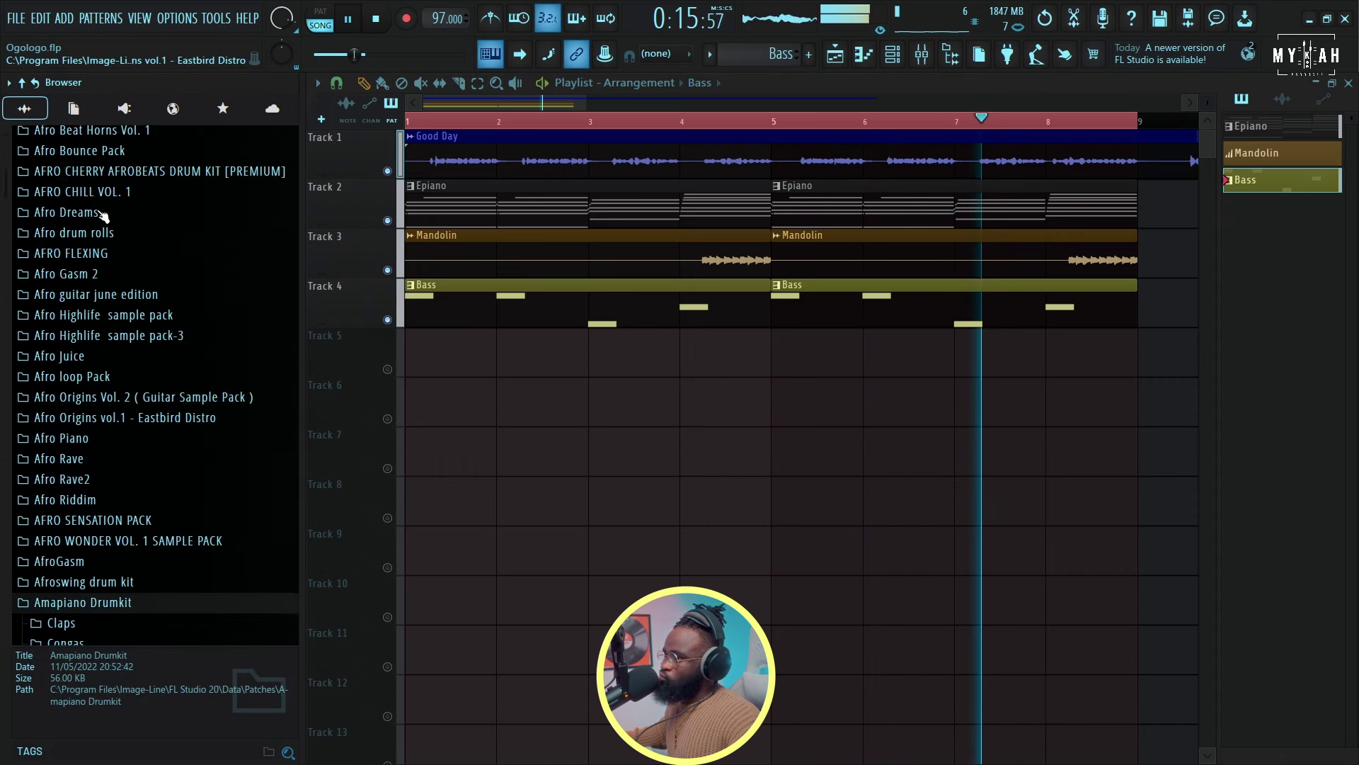
{"action": "left_click", "coordinate": [141, 337]}
{"action": "key", "text": "space"}
{"action": "left_click", "coordinate": [99, 485]}
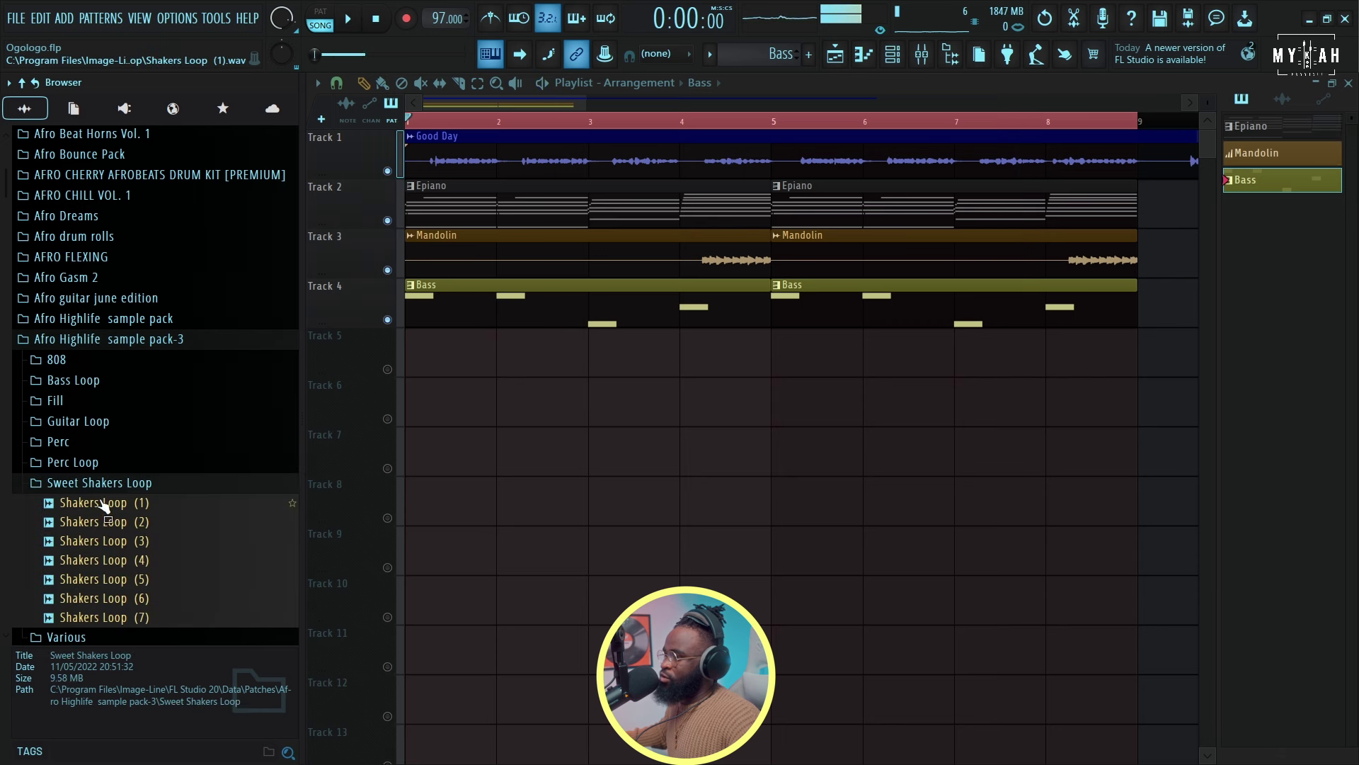
Step: Audition Shakers Loop (1), place it on Track 5 at bar 1, and play the arrangement
{"action": "left_click", "coordinate": [103, 503]}
{"action": "left_click_drag", "start_coordinate": [107, 514], "coordinate": [418, 358]}
{"action": "key", "text": "space"}
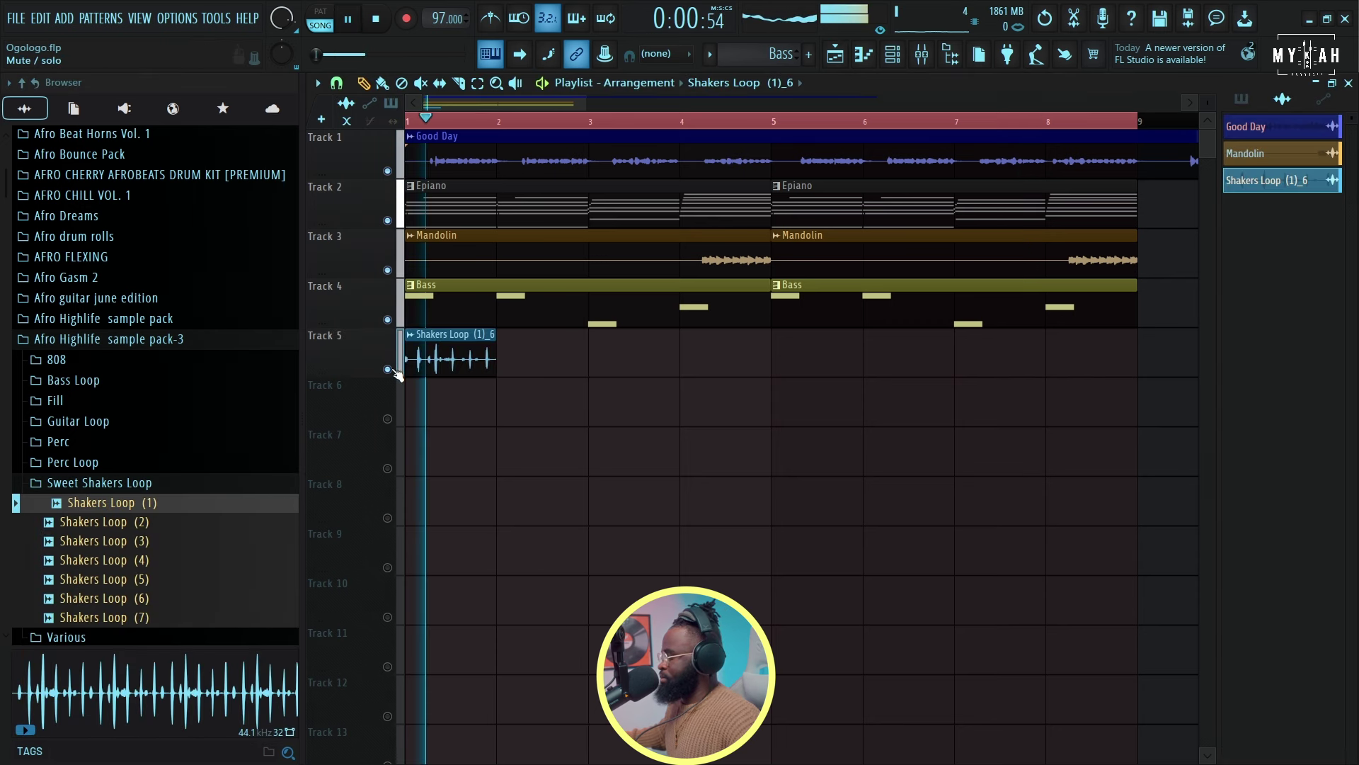
Step: Repeat the Shakers Loop (1) clip on Track 5 in every bar from bar 2 through bar 8
{"action": "left_click", "coordinate": [502, 359]}
{"action": "left_click", "coordinate": [607, 361]}
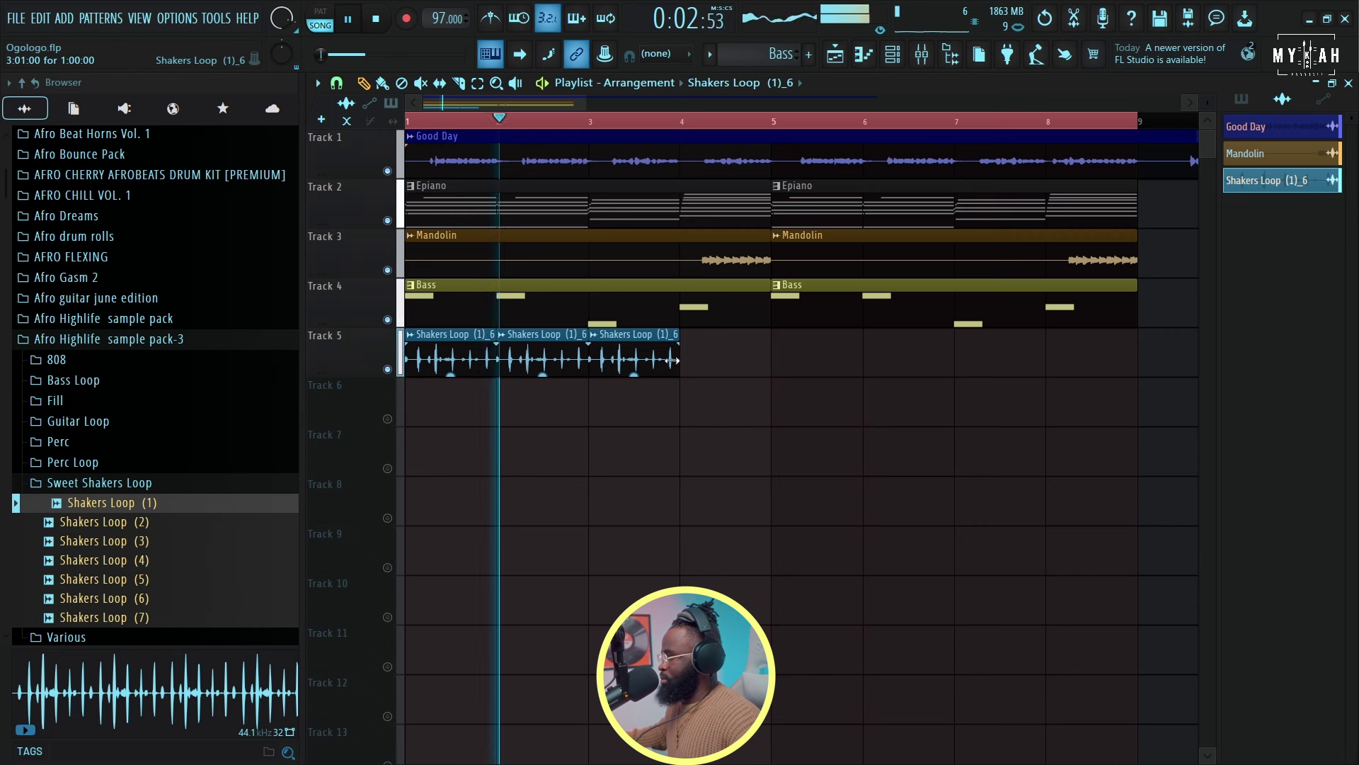
{"action": "left_click", "coordinate": [693, 361]}
{"action": "left_click", "coordinate": [784, 361]}
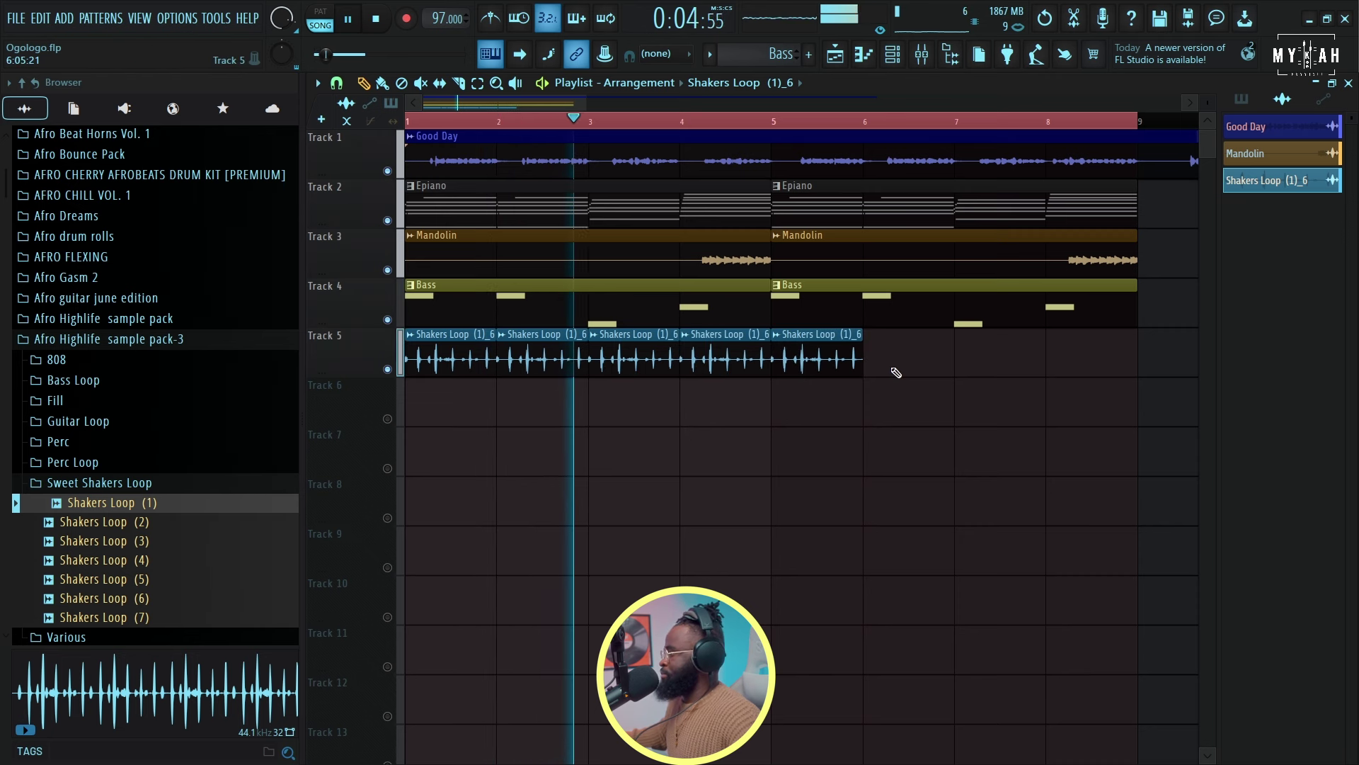
{"action": "left_click", "coordinate": [877, 361]}
{"action": "left_click", "coordinate": [970, 361]}
{"action": "left_click", "coordinate": [1062, 361]}
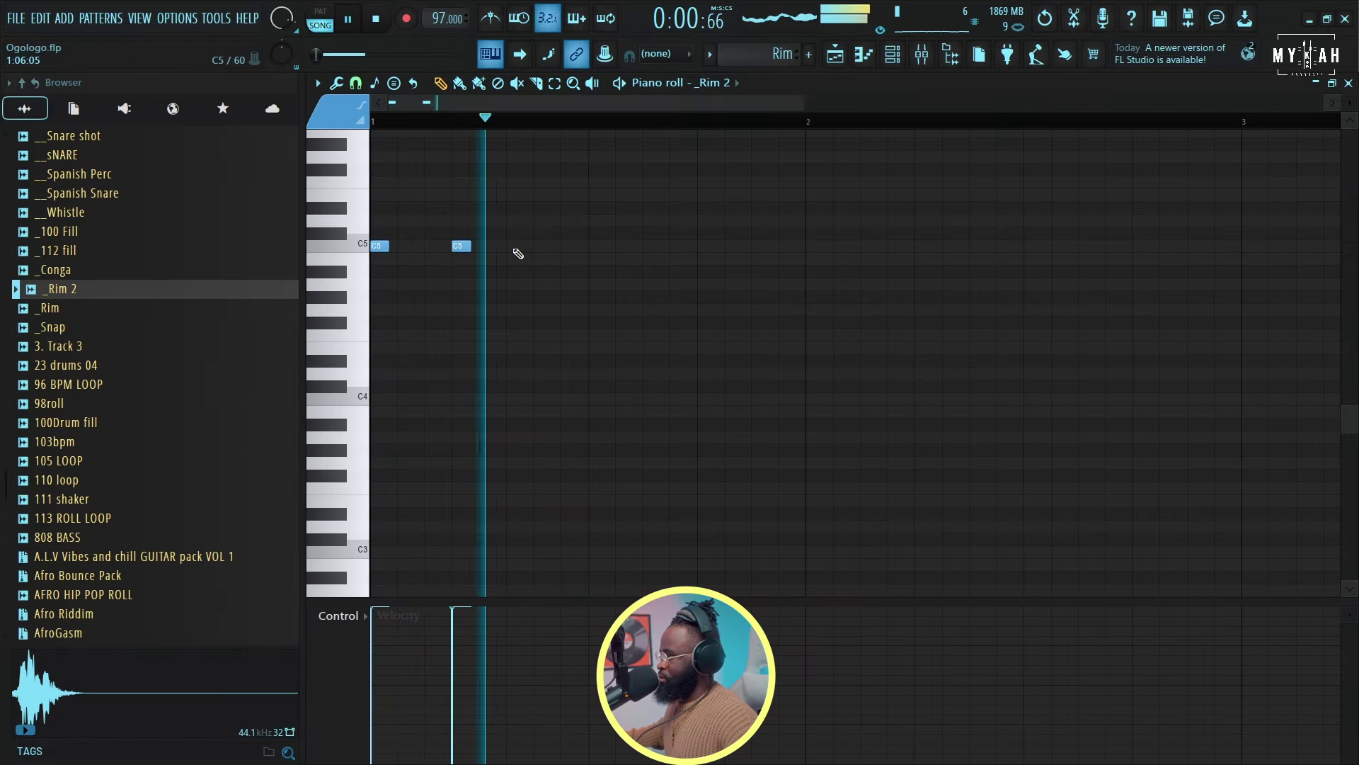
Step: Complete the one-bar Rim pattern of the _Rim 2 sample by adding C5 hits across the rest of bar 1
{"action": "left_click", "coordinate": [542, 246]}
{"action": "left_click", "coordinate": [598, 247]}
{"action": "left_click", "coordinate": [672, 246]}
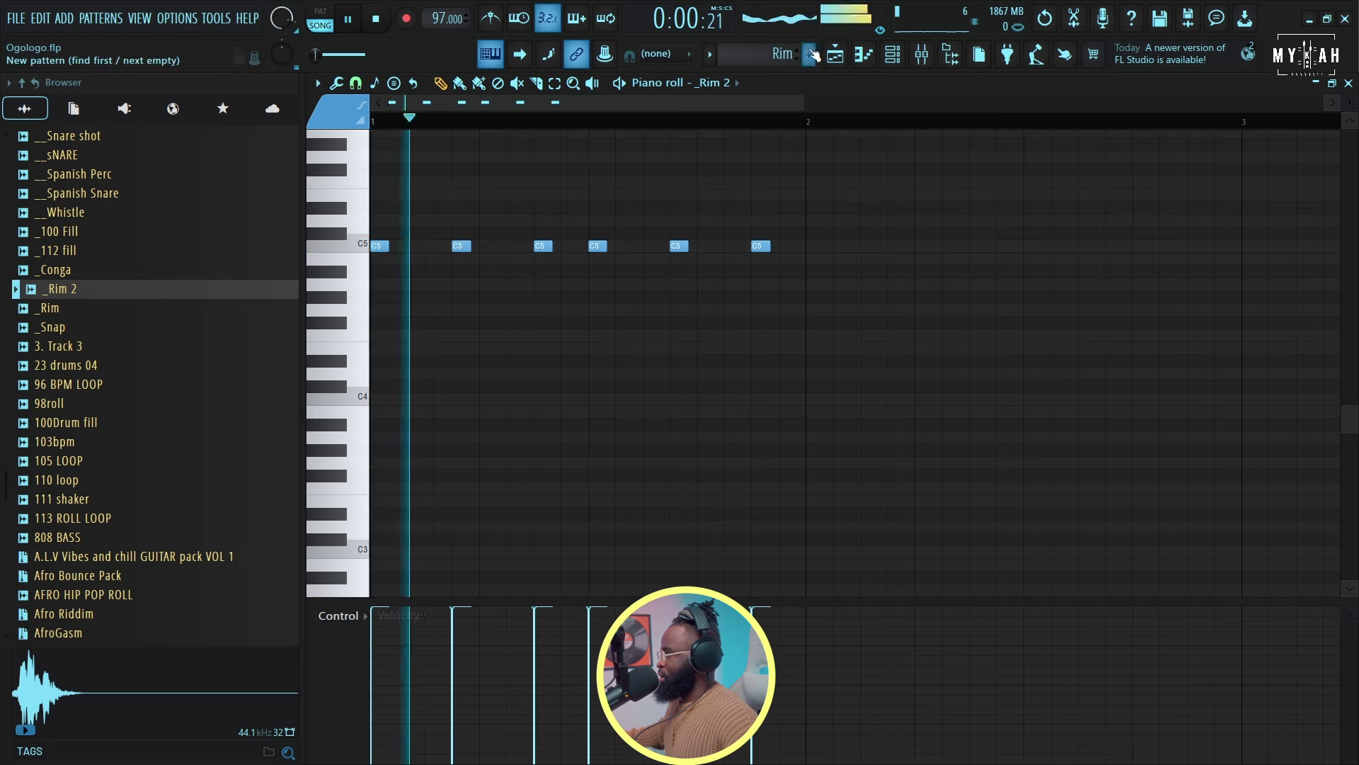
Step: Place the Rim pattern on Track 6 at bar 1 and solo the shaker track with the rim for playback
{"action": "key", "text": "space"}
{"action": "left_click", "coordinate": [822, 67]}
{"action": "right_click", "coordinate": [397, 364]}
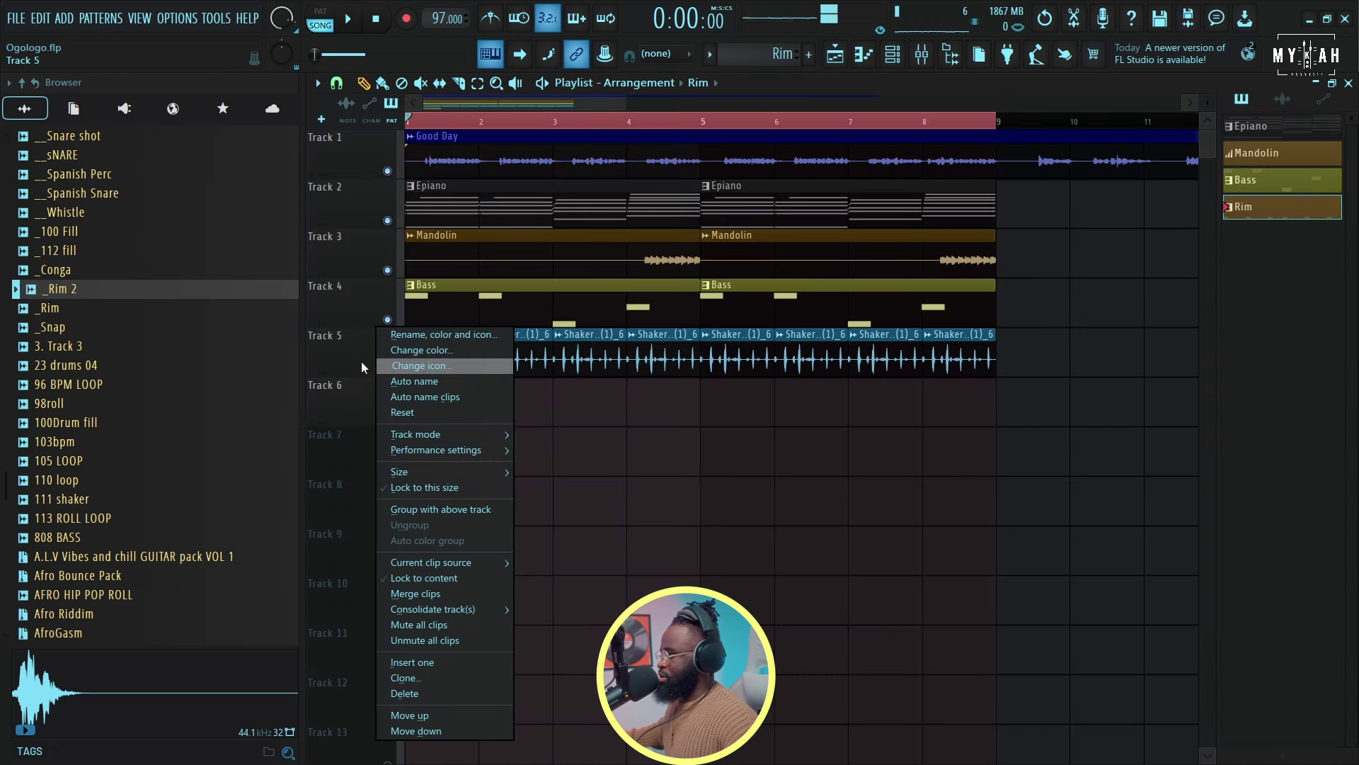
{"action": "right_click", "coordinate": [387, 369]}
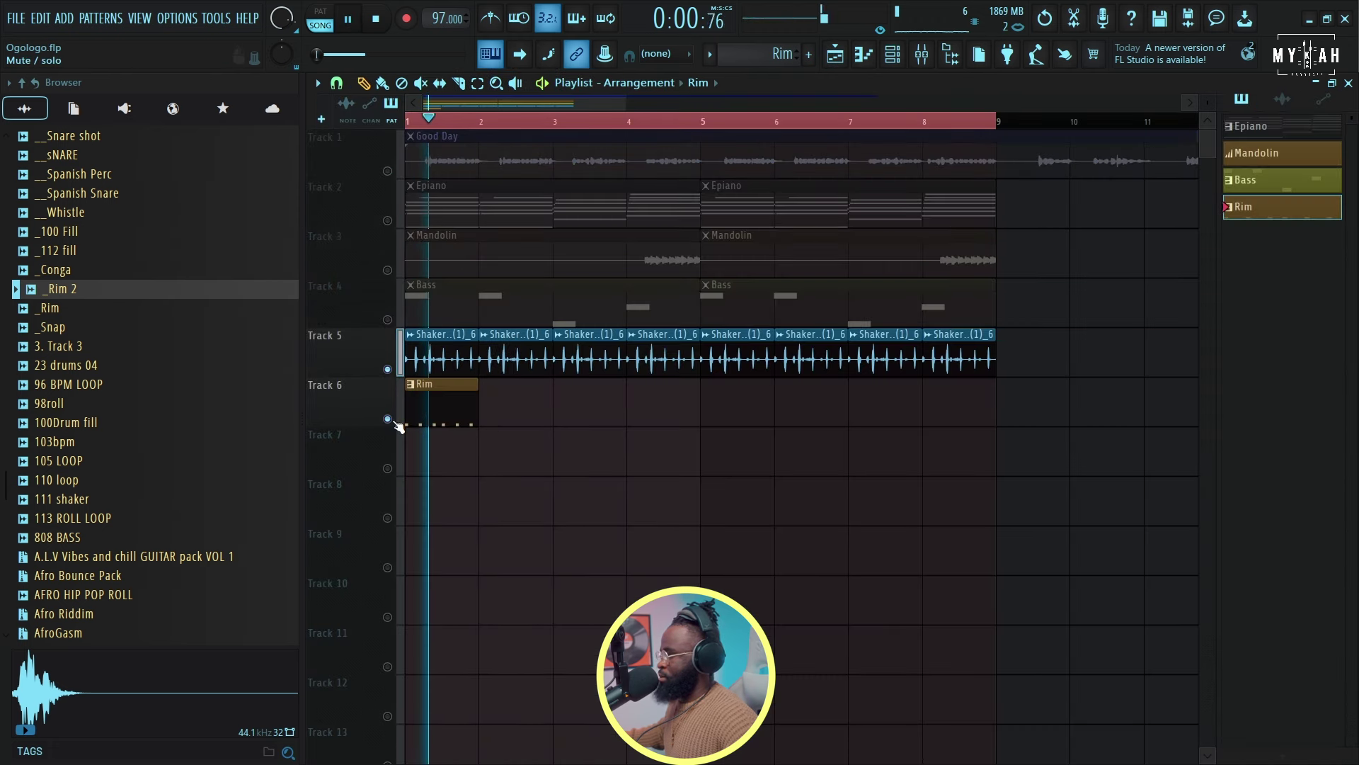
Step: Repeat the Rim clip on Track 6 in every bar from bar 2 through bar 8 and play it with the shakers
{"action": "left_click", "coordinate": [452, 344]}
{"action": "key", "text": "space"}
{"action": "left_click_drag", "start_coordinate": [489, 403], "coordinate": [973, 463]}
{"action": "key", "text": "space"}
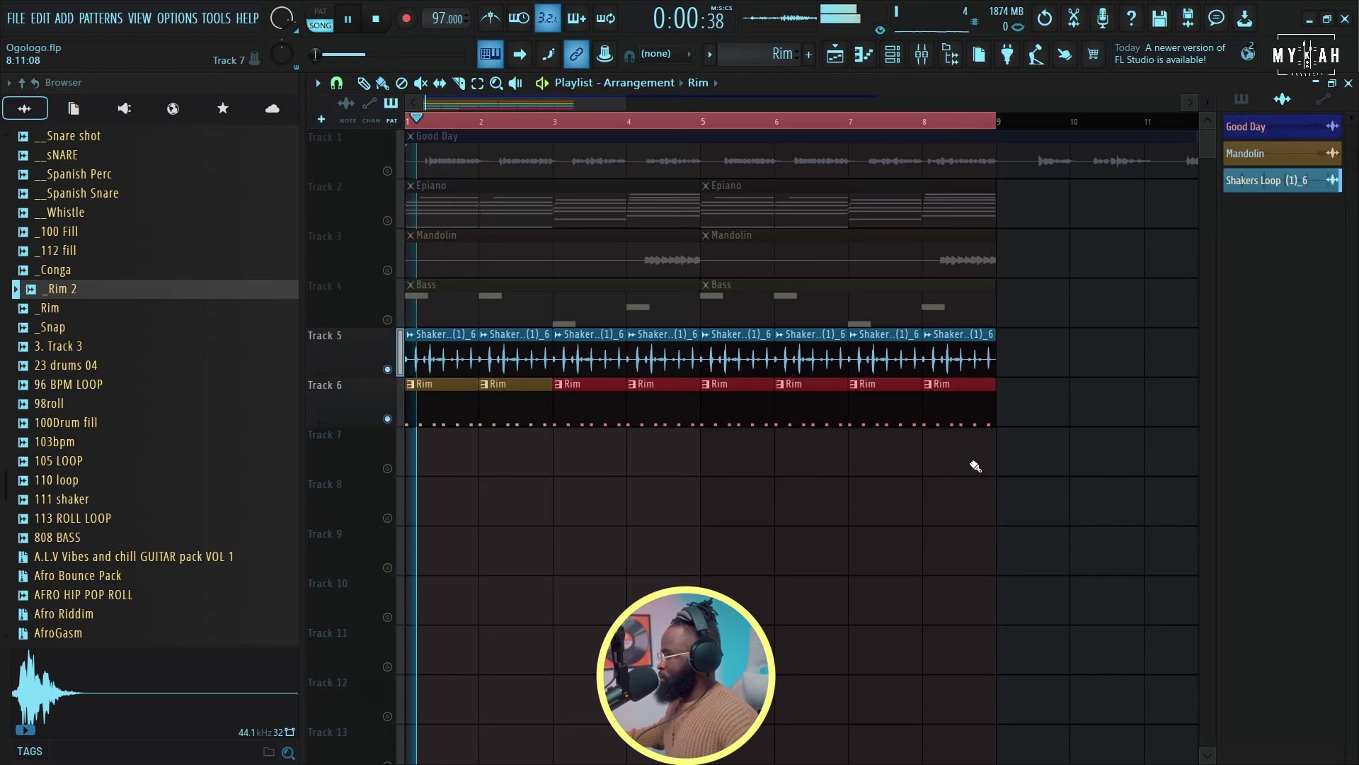
Step: Layer the ___Snare sample in the Rim pattern by copying the _Rim 2 notes onto its channel, and listen to both
{"action": "left_click", "coordinate": [904, 64]}
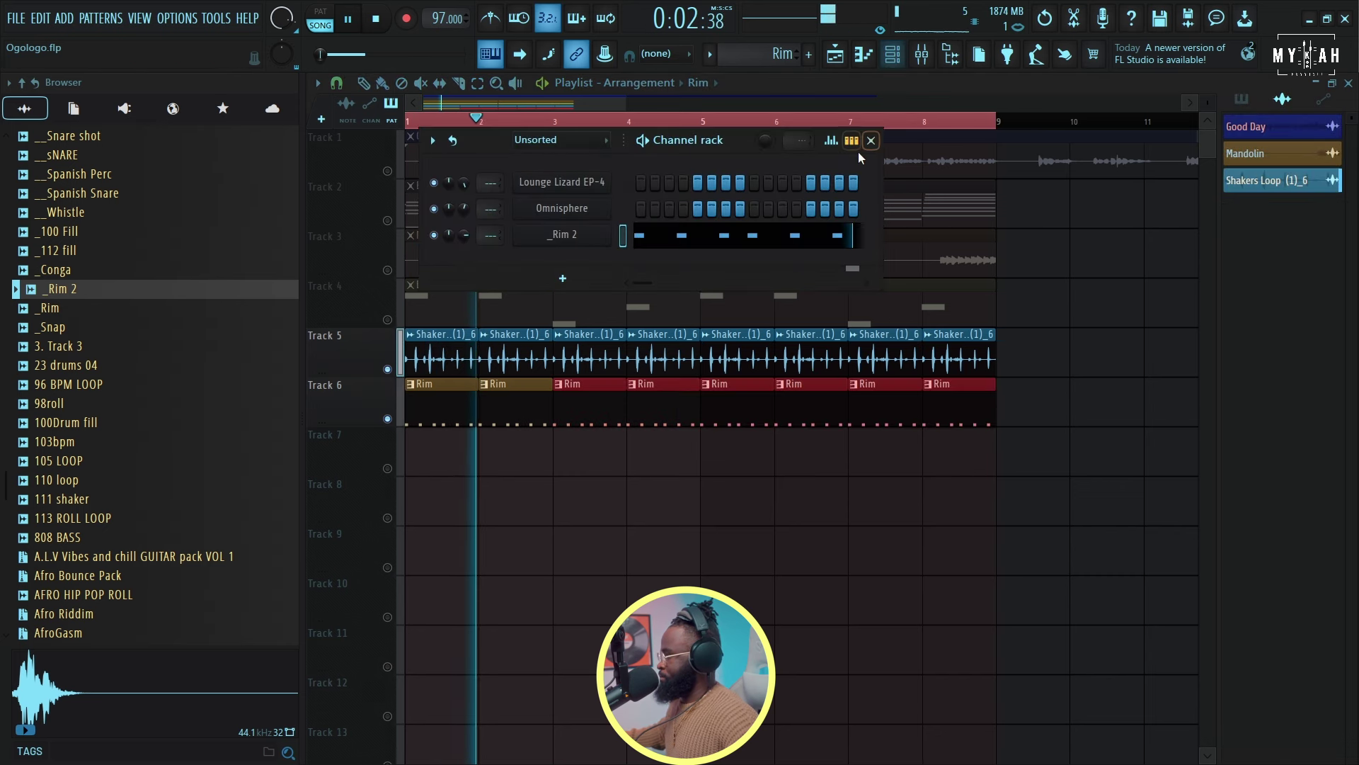
{"action": "double_click", "coordinate": [522, 346]}
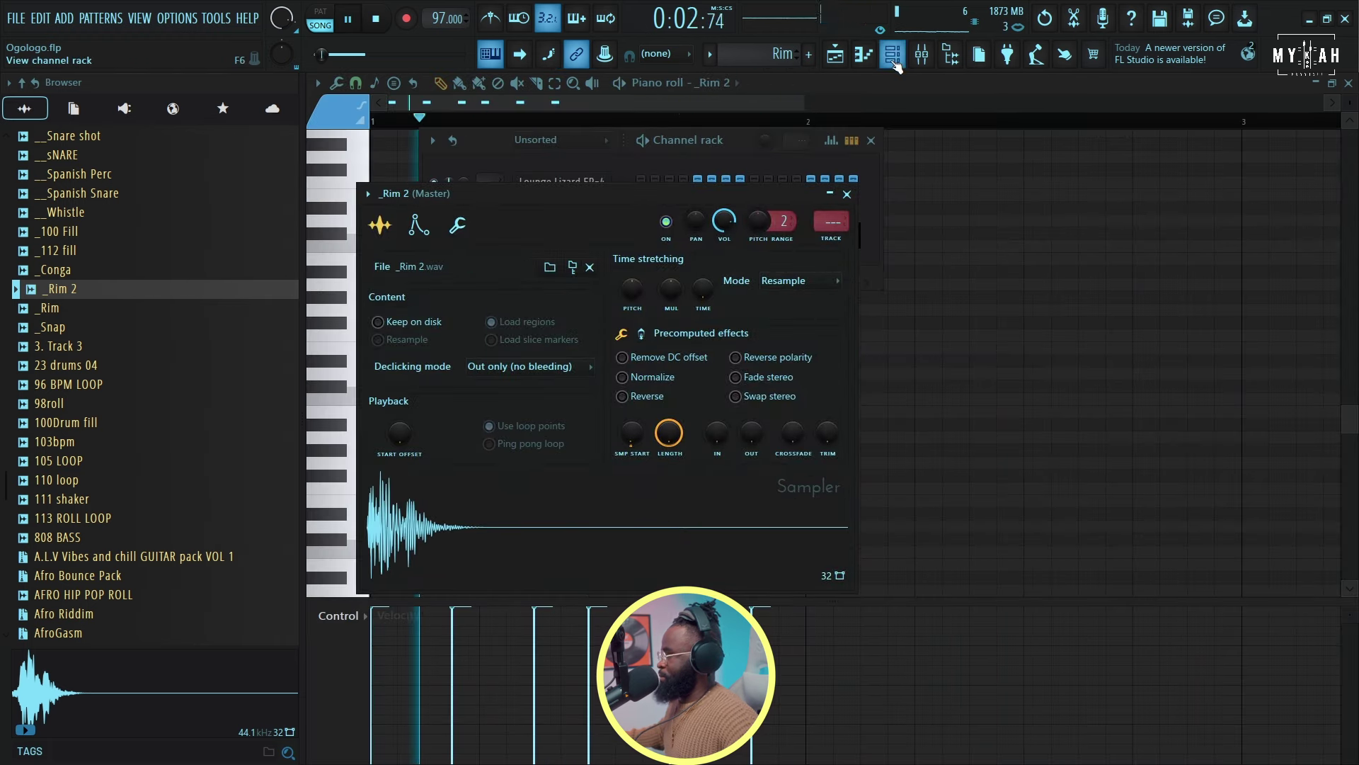
{"action": "left_click", "coordinate": [765, 139]}
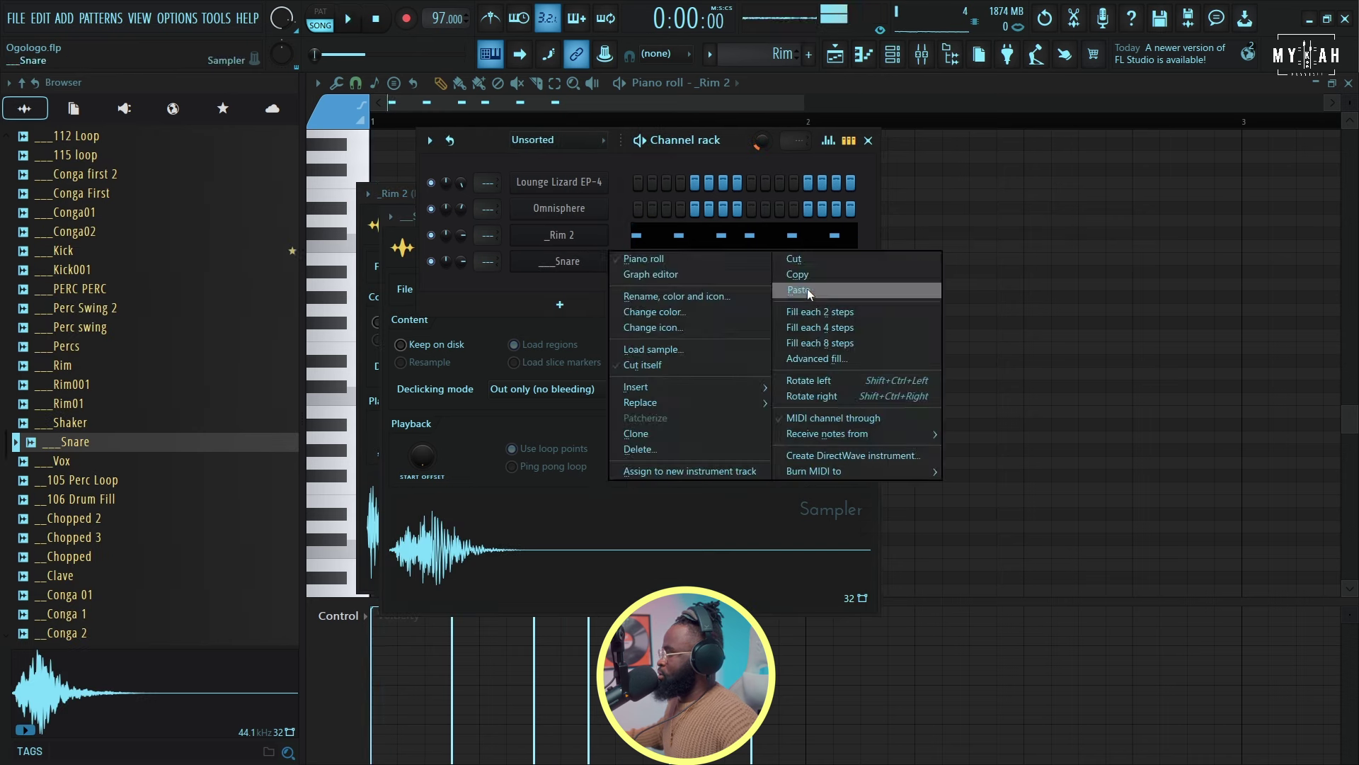
{"action": "left_click", "coordinate": [807, 287]}
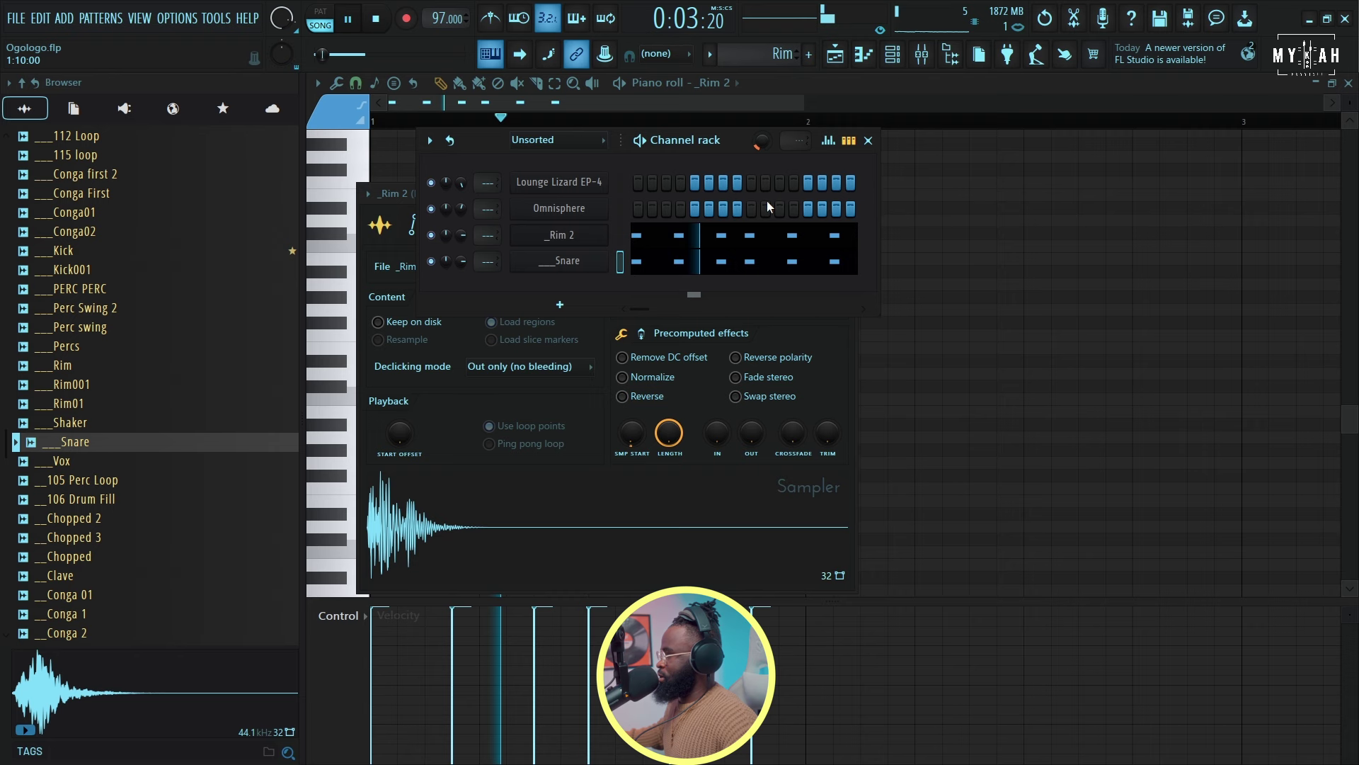
{"action": "key", "text": "space"}
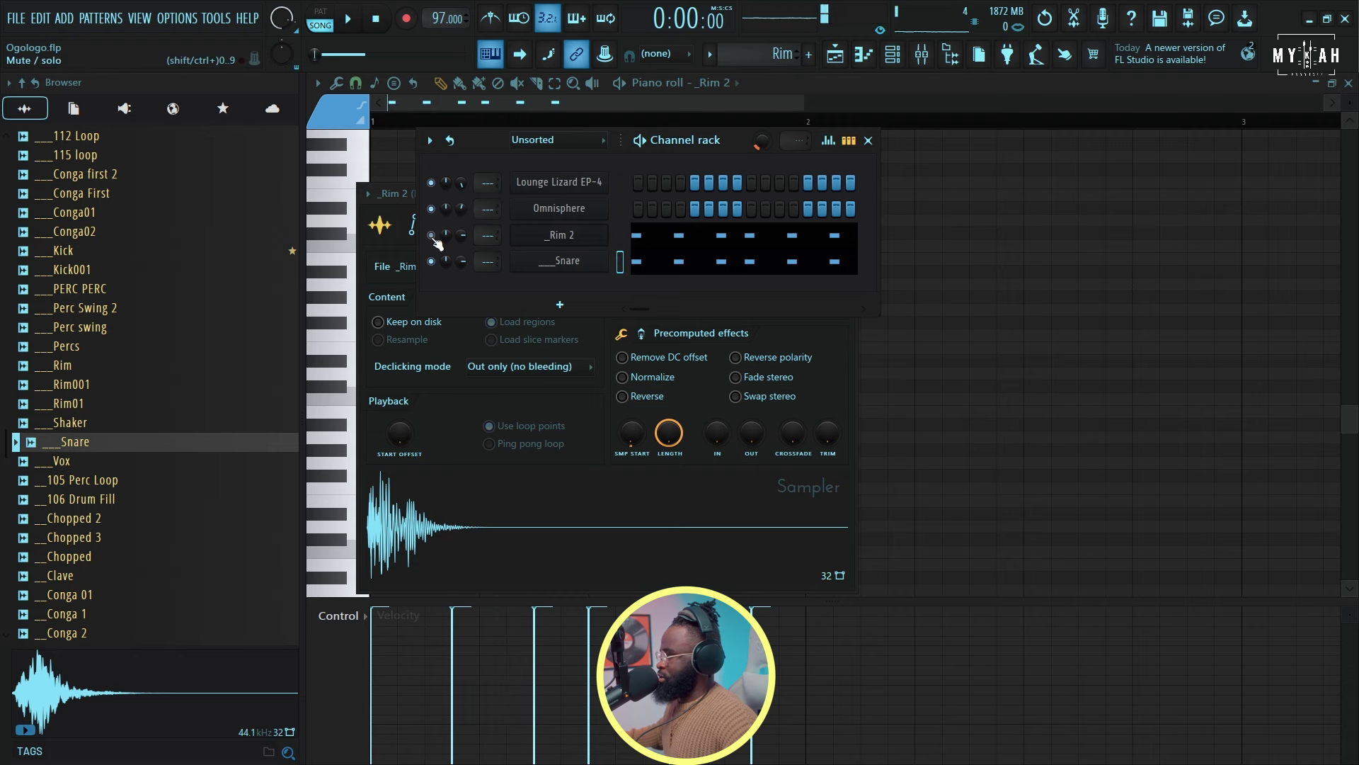
Step: Thin the _Rim 2 part to only its second and fifth C5 hits, leaving the full rhythm on the ___Snare channel
{"action": "left_click", "coordinate": [650, 271]}
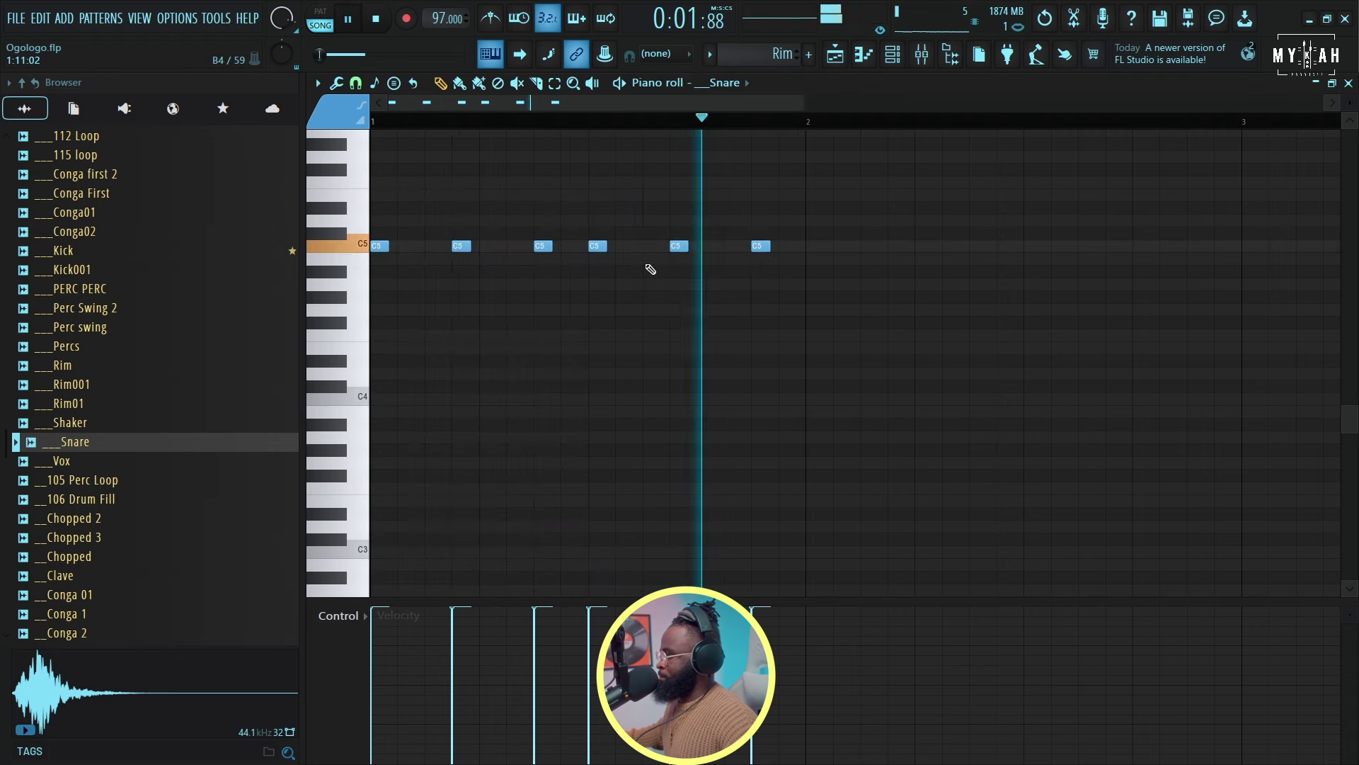
{"action": "key", "text": "F6"}
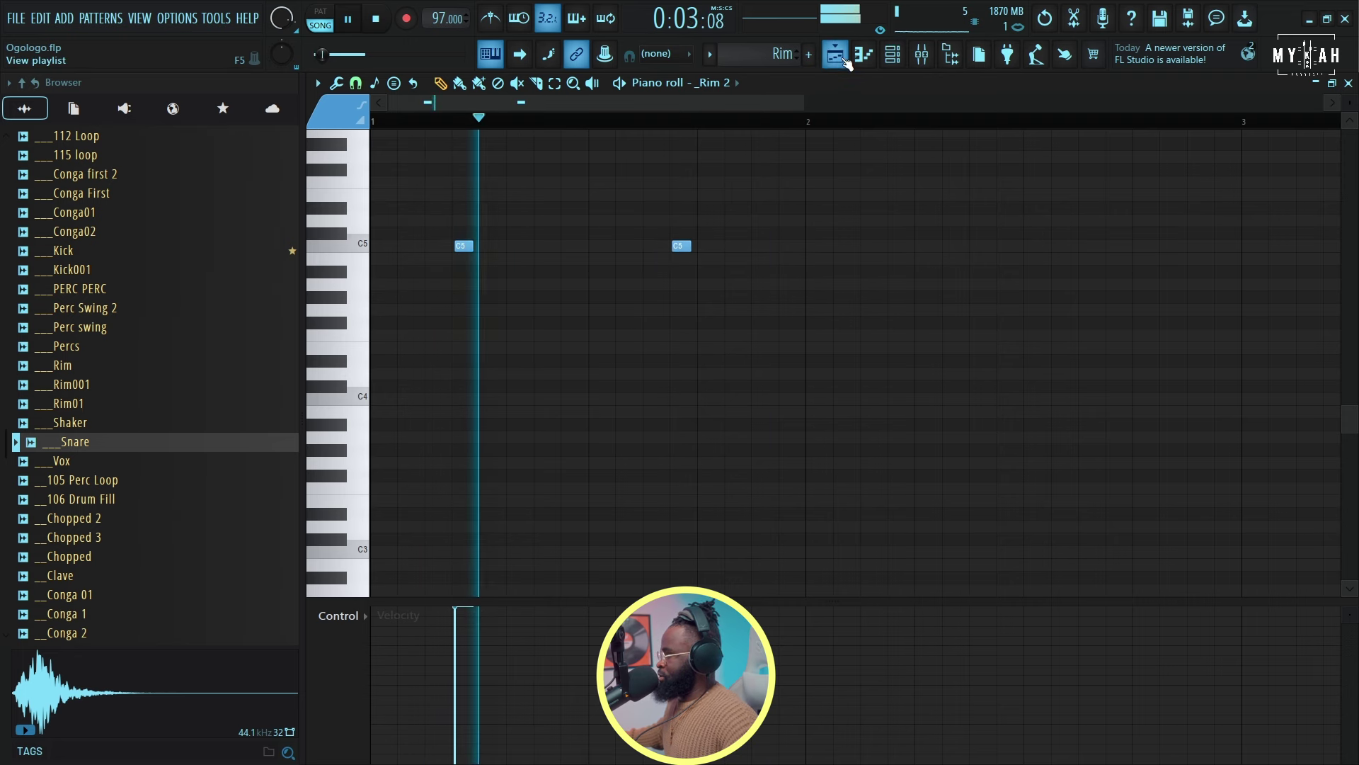
{"action": "key", "text": "F5"}
{"action": "left_click", "coordinate": [890, 57]}
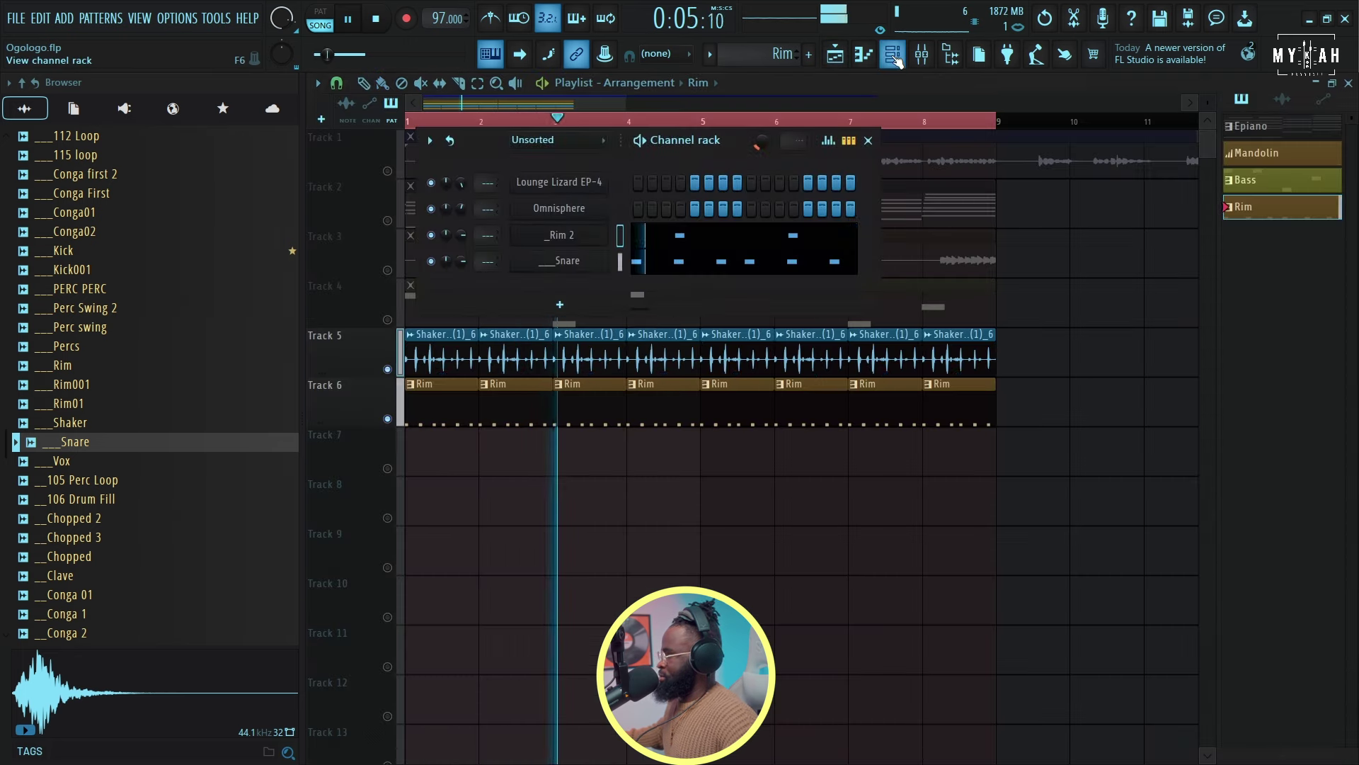
{"action": "key", "text": "space"}
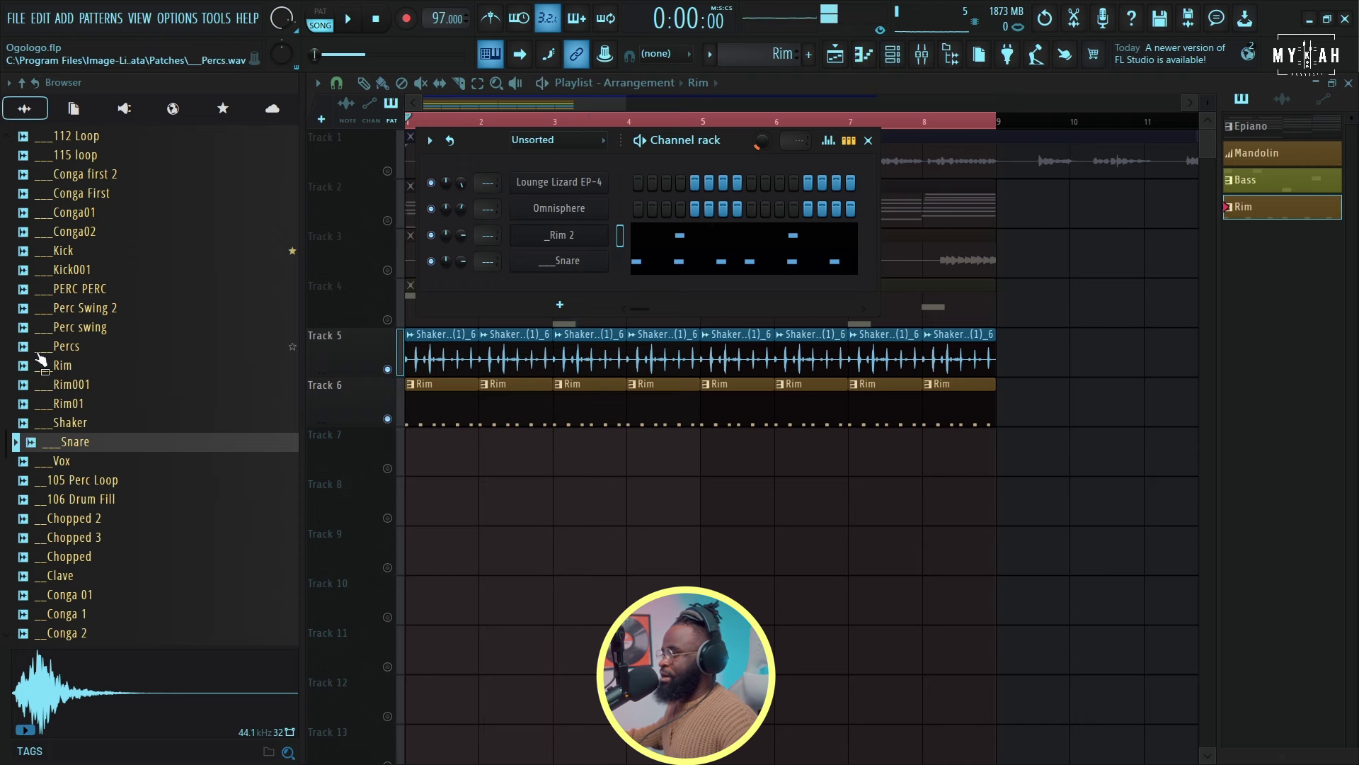
Step: Load the __Conga Obah sample into a new Connfga pattern with one C5 hit in bar 1
{"action": "scroll", "coordinate": [102, 520], "scroll_direction": "down", "scroll_amount": 4}
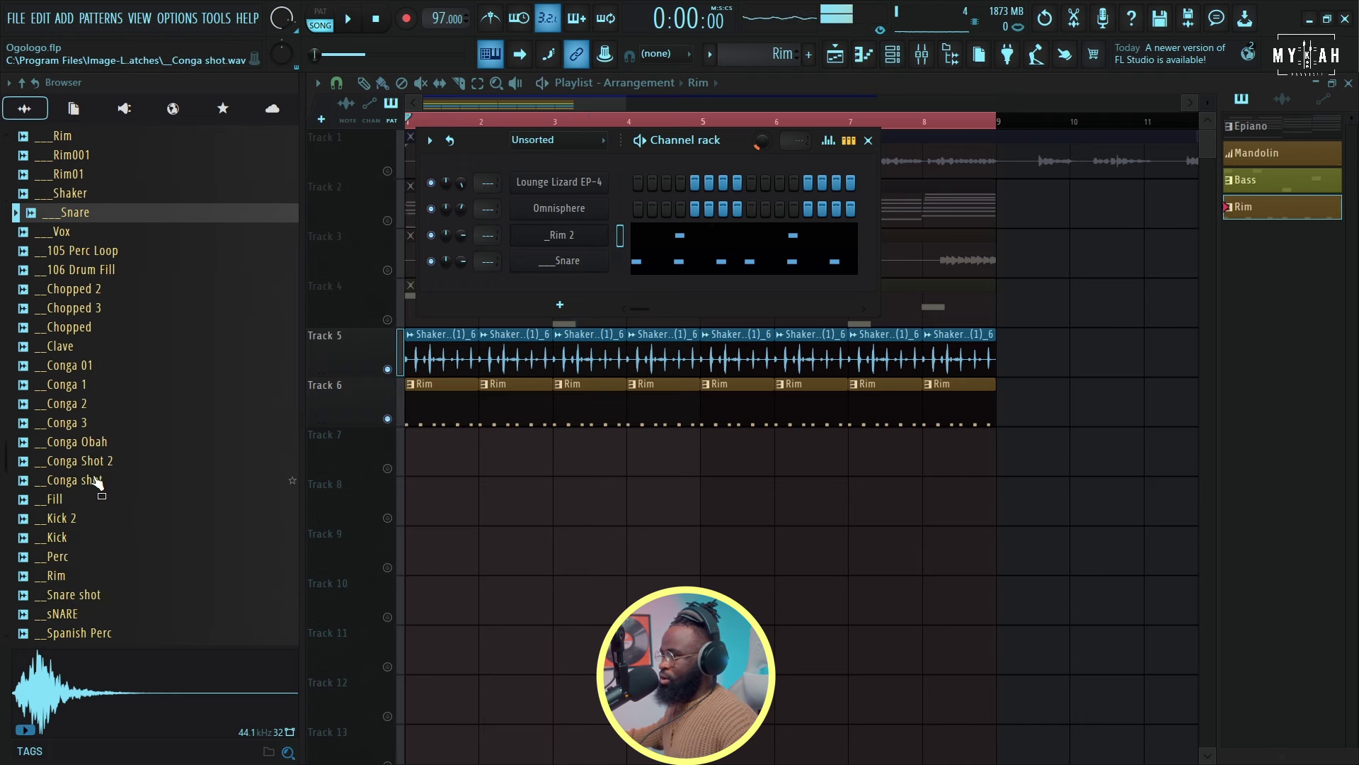
{"action": "left_click", "coordinate": [92, 442]}
{"action": "left_click", "coordinate": [890, 57]}
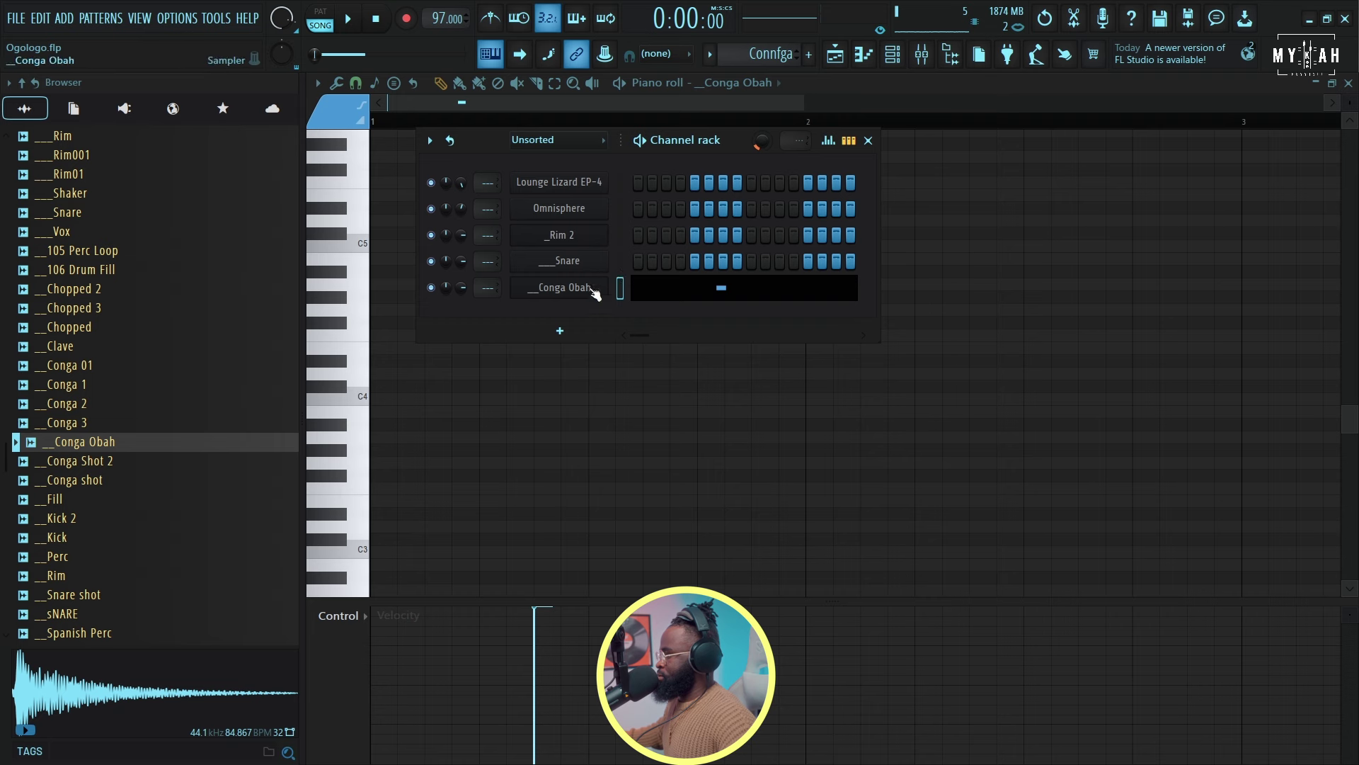
Step: Set the __Conga Obah sample's quick fade-out to about 48% and add a second C5 hit at the matching position in bar 2
{"action": "left_click", "coordinate": [567, 287]}
{"action": "key", "text": "space"}
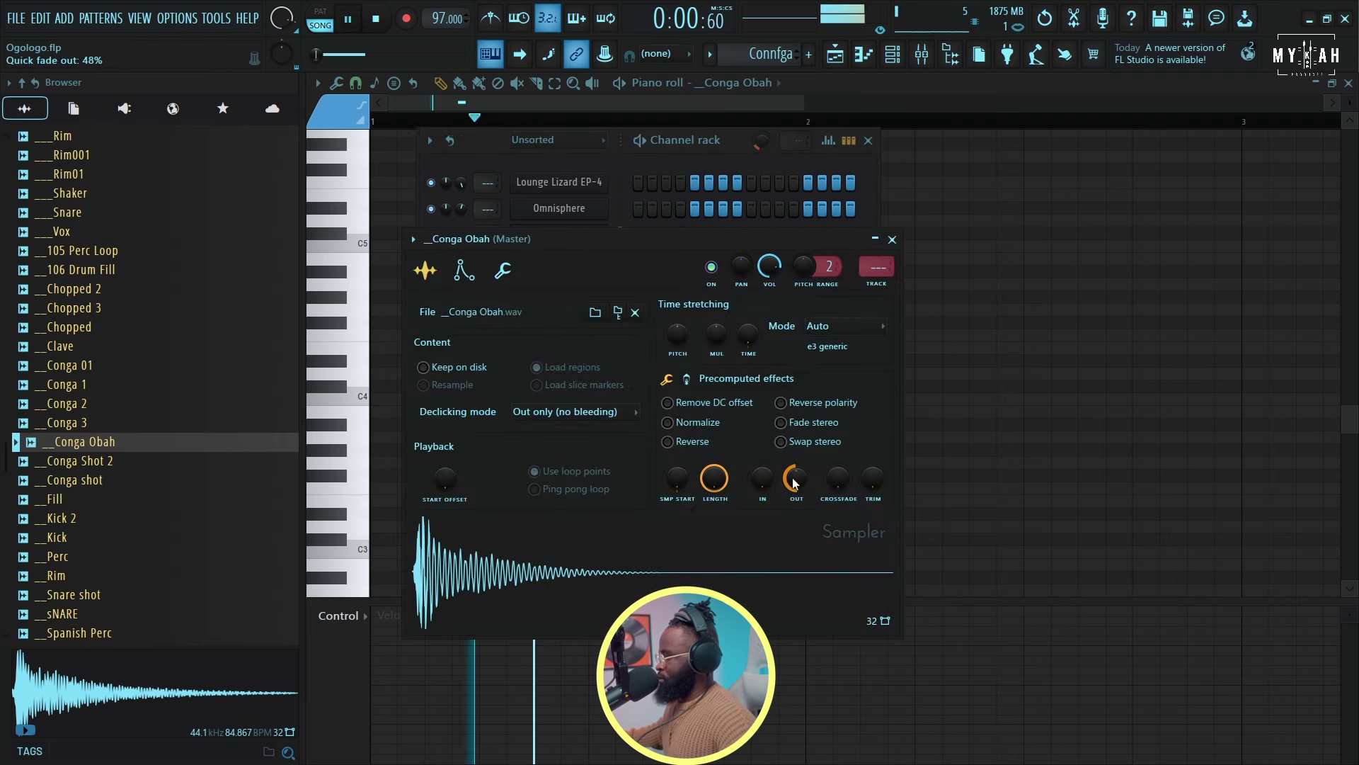
{"action": "left_click", "coordinate": [934, 421]}
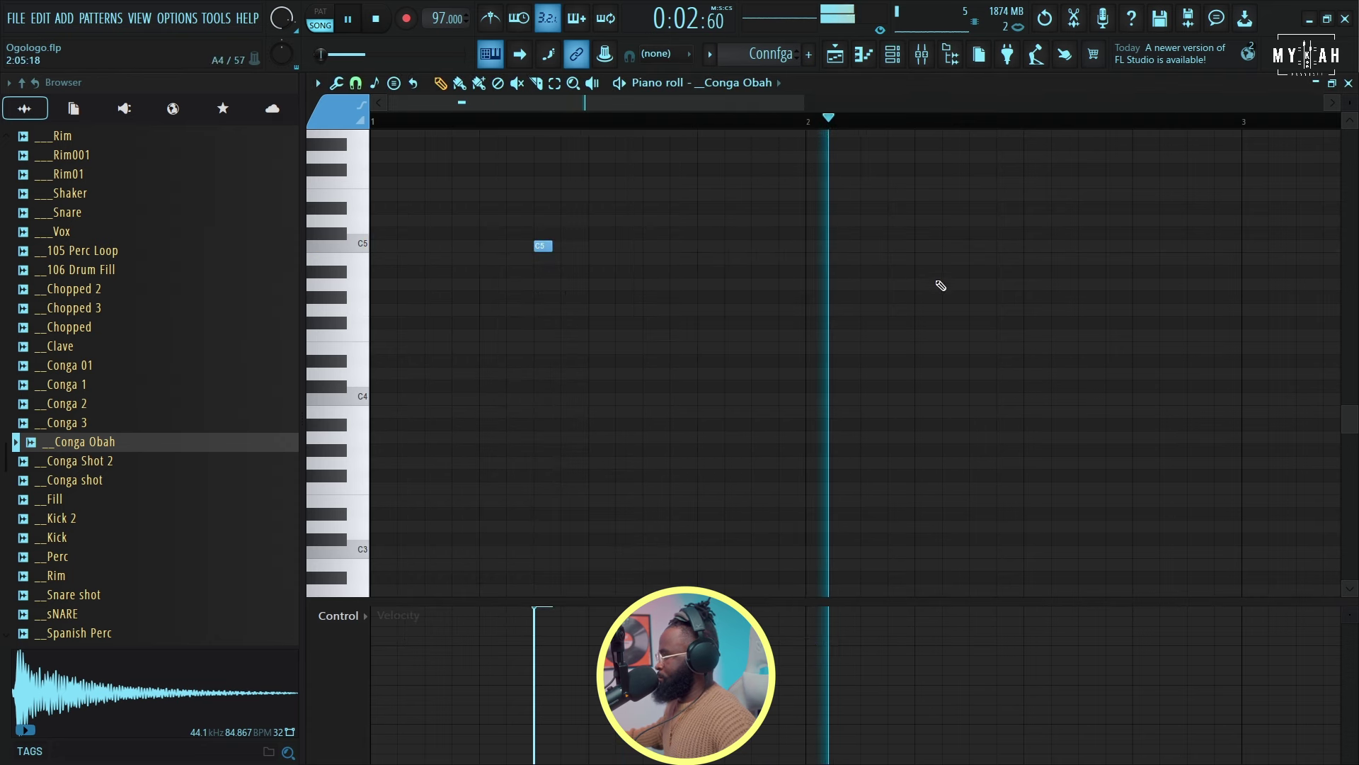
{"action": "left_click", "coordinate": [977, 248]}
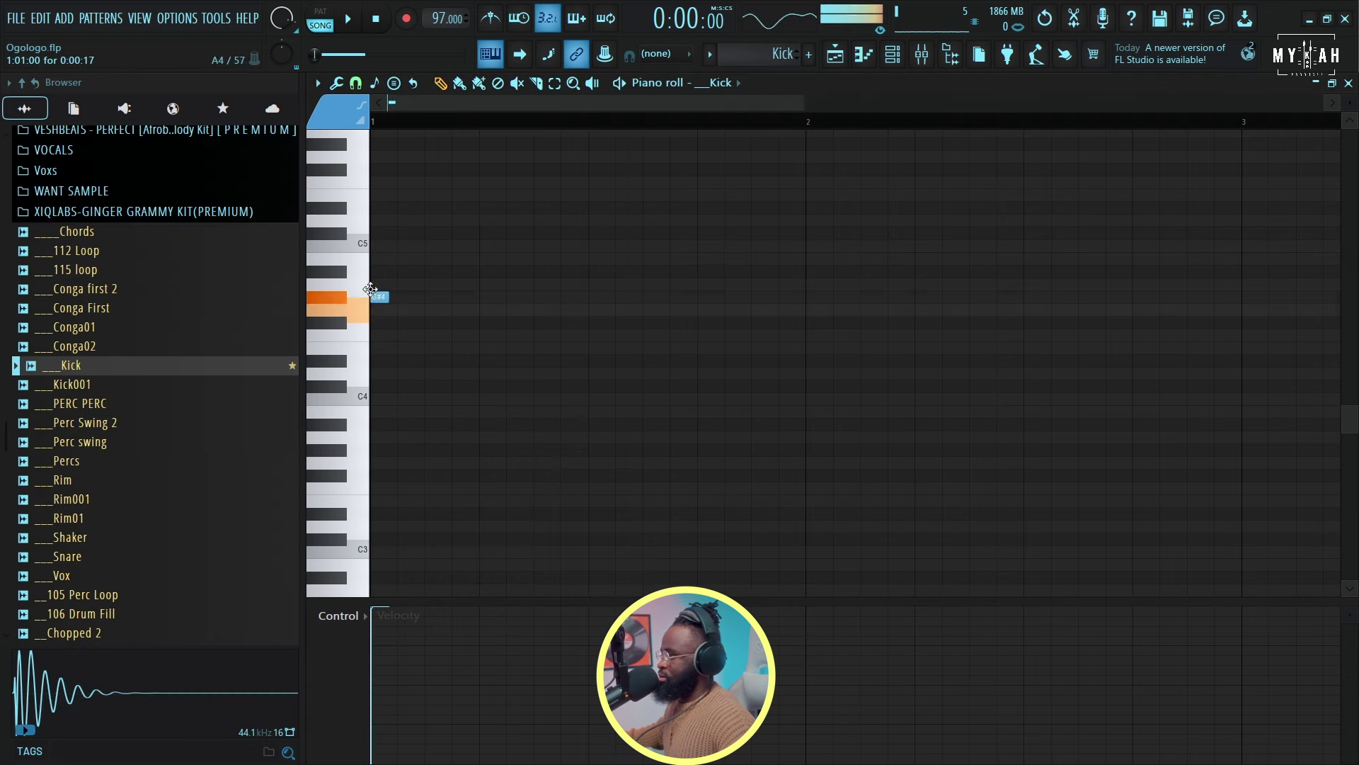
Step: Program the Kick pattern with ___Kick hits on C5 at the start of bars 1 and 2 and late in bar 2
{"action": "key", "text": "space"}
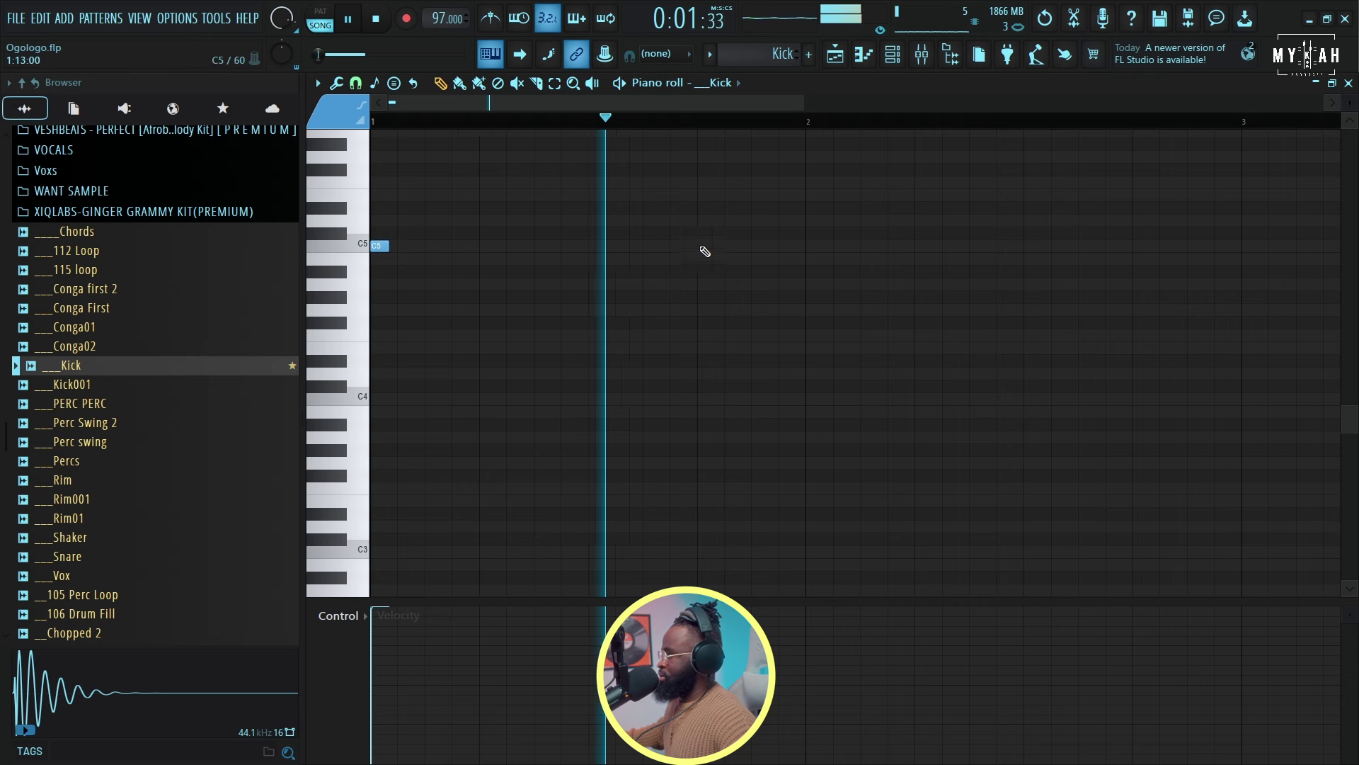
{"action": "left_click", "coordinate": [809, 248]}
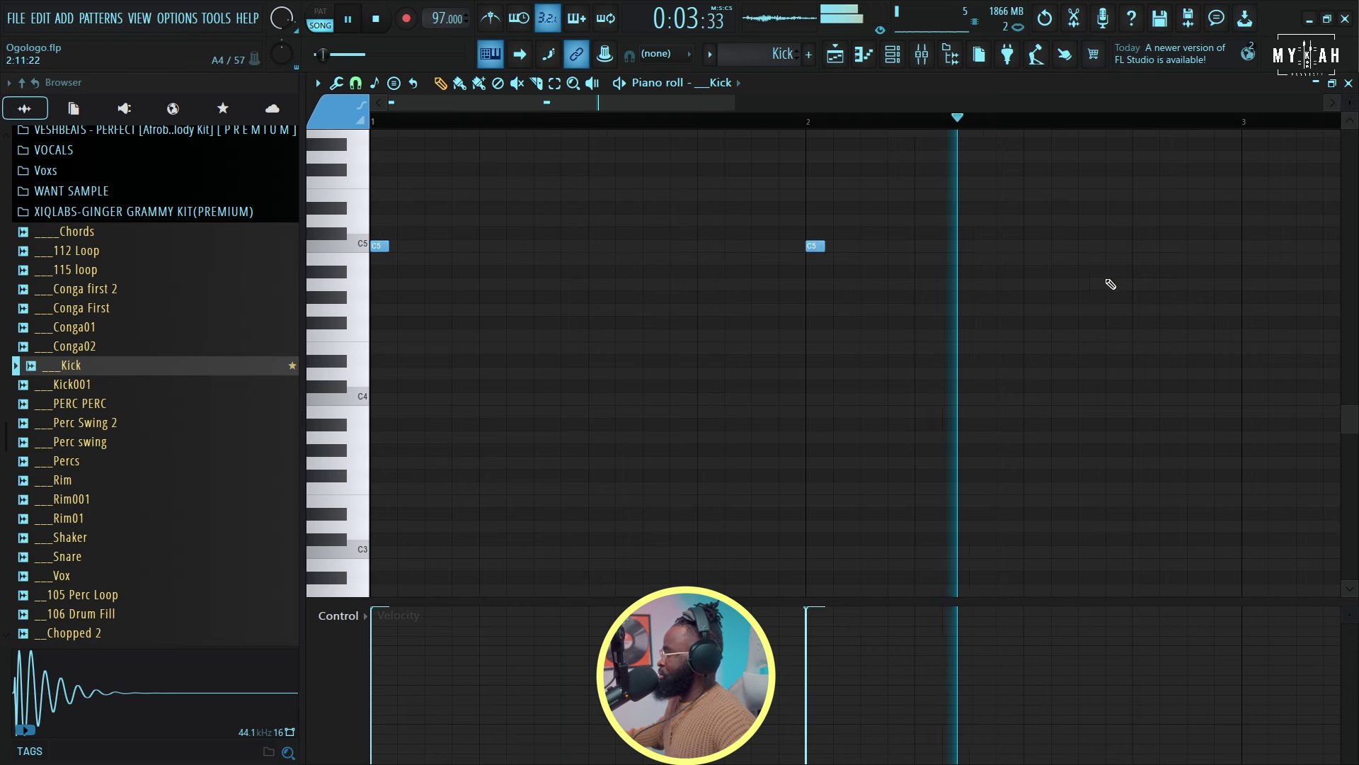
{"action": "left_click", "coordinate": [1189, 247]}
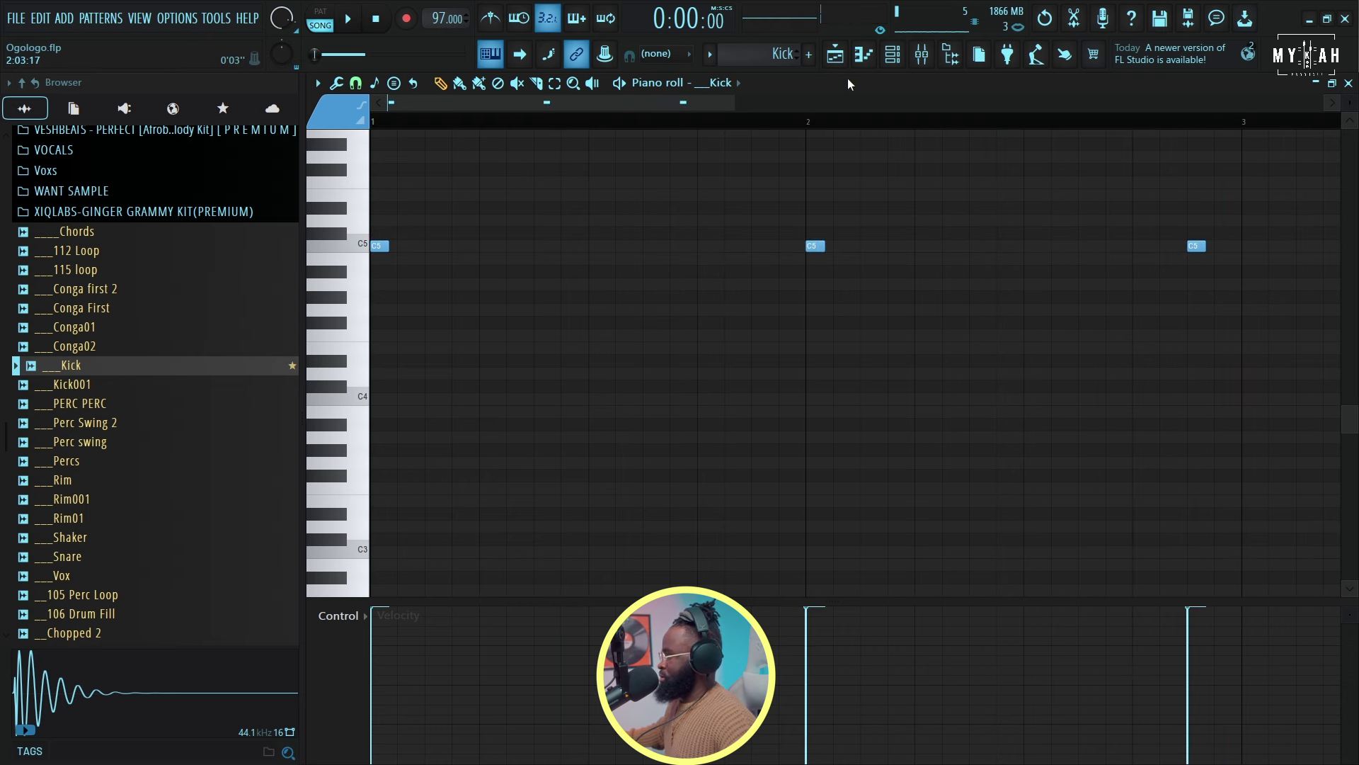
Step: Place the two-bar Kick pattern on Track 8 back to back from bar 1 through bar 8 and play the arrangement
{"action": "left_click", "coordinate": [835, 53]}
{"action": "key", "text": "space"}
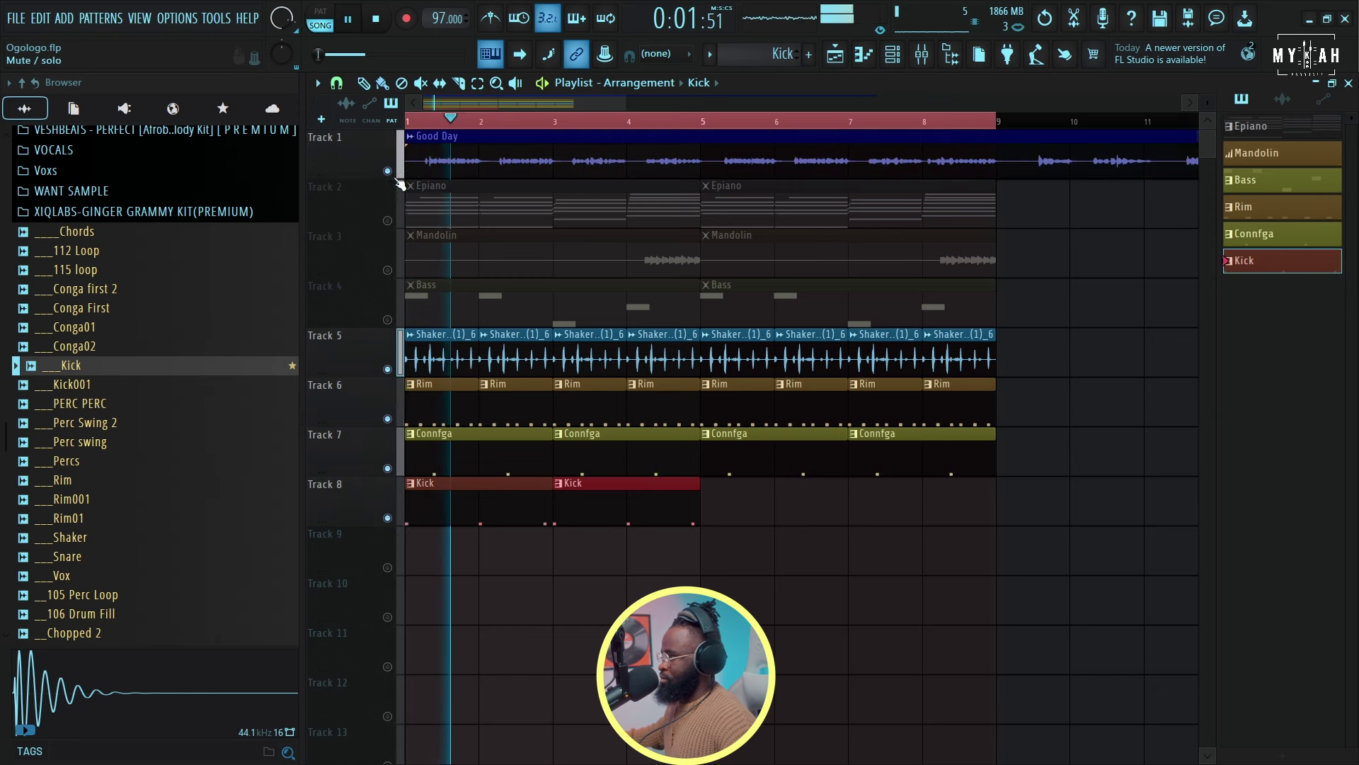
{"action": "left_click", "coordinate": [719, 507]}
{"action": "left_click", "coordinate": [862, 516]}
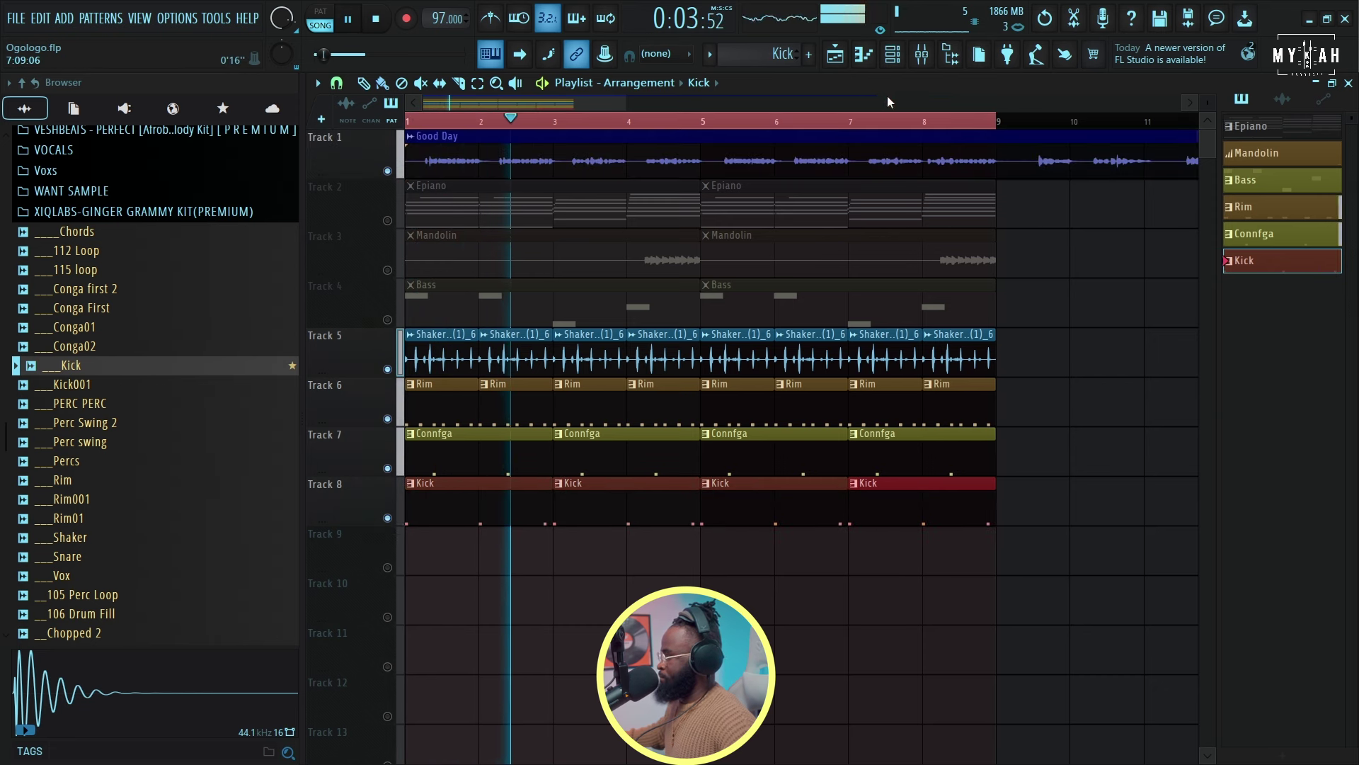
Step: Open the ___Kick channel's envelope settings
{"action": "left_click", "coordinate": [893, 54]}
{"action": "left_click", "coordinate": [588, 315]}
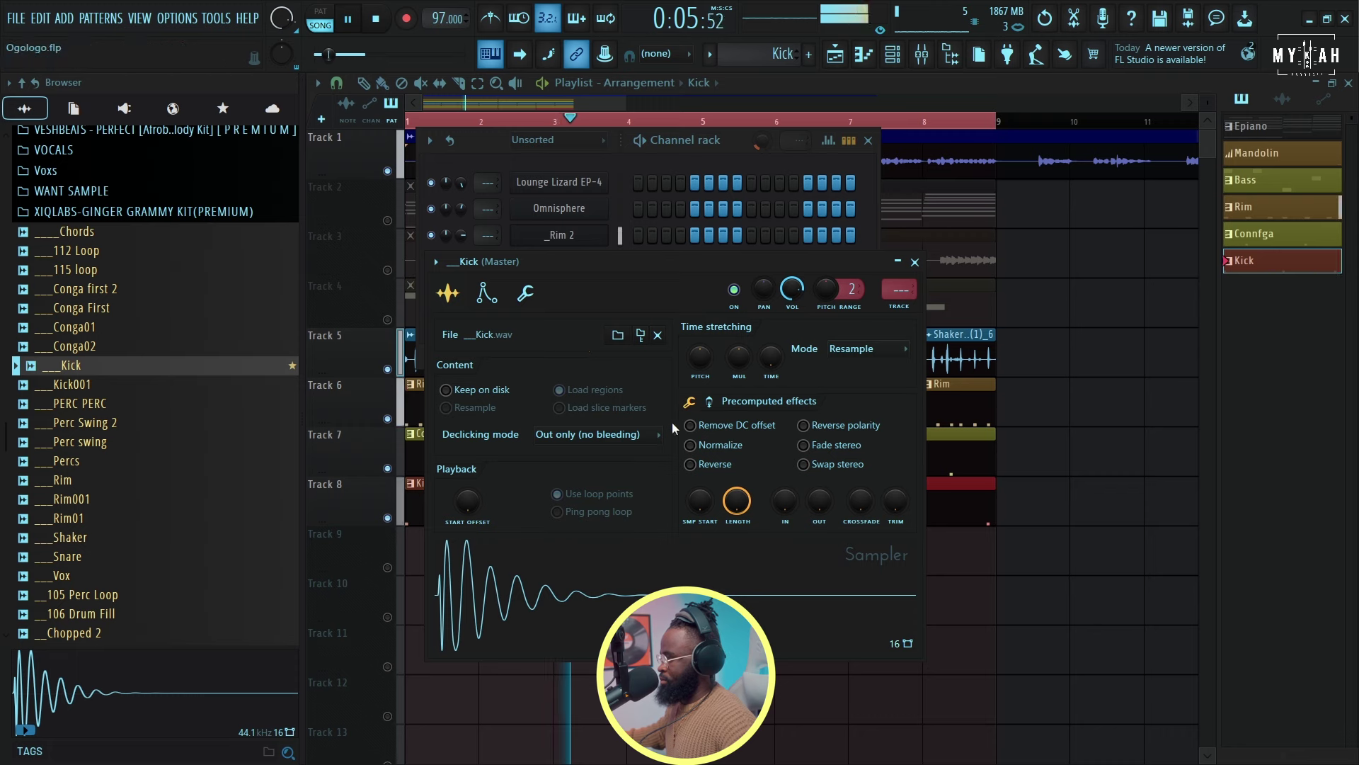
{"action": "left_click", "coordinate": [487, 293]}
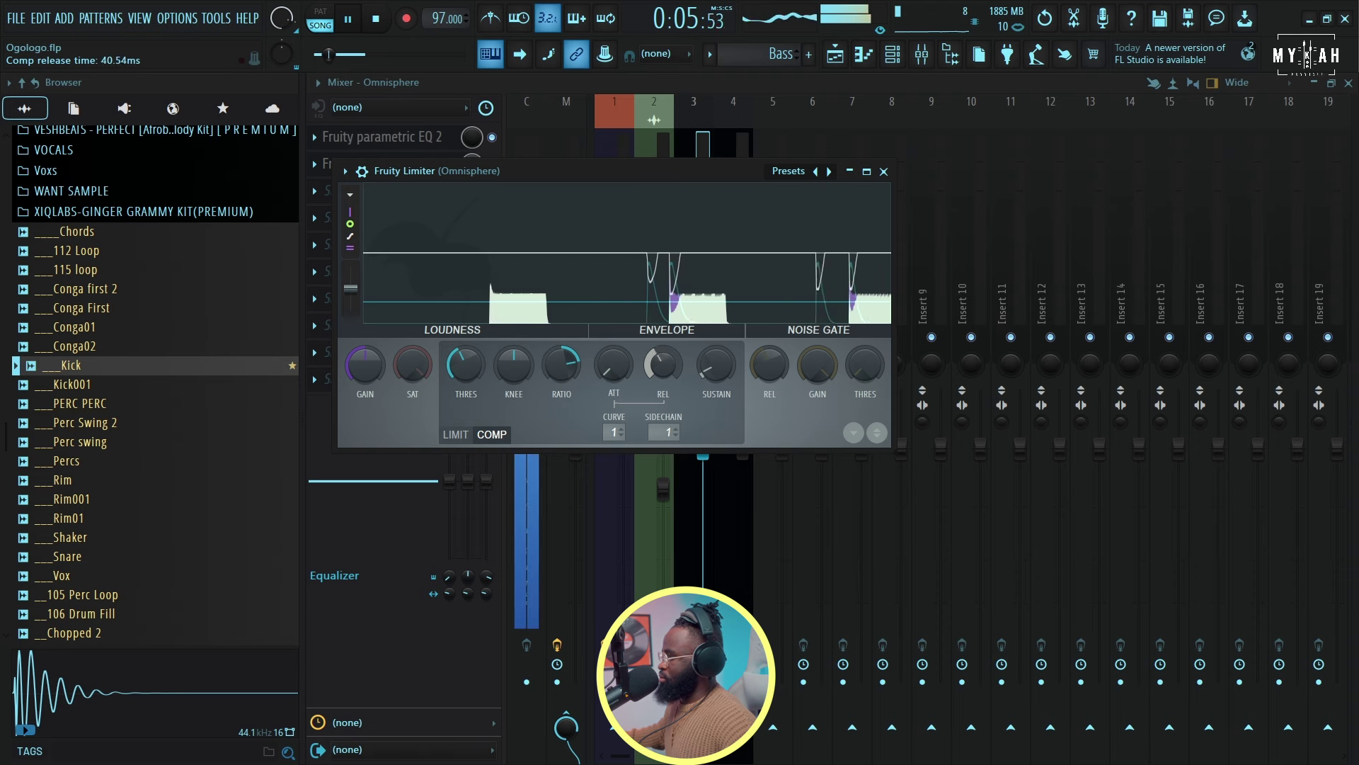
Step: Shorten the Fruity Limiter compressor release on the Omnisphere track to about 15 ms and return to the playlist
{"action": "left_click_drag", "start_coordinate": [662, 365], "coordinate": [662, 379]}
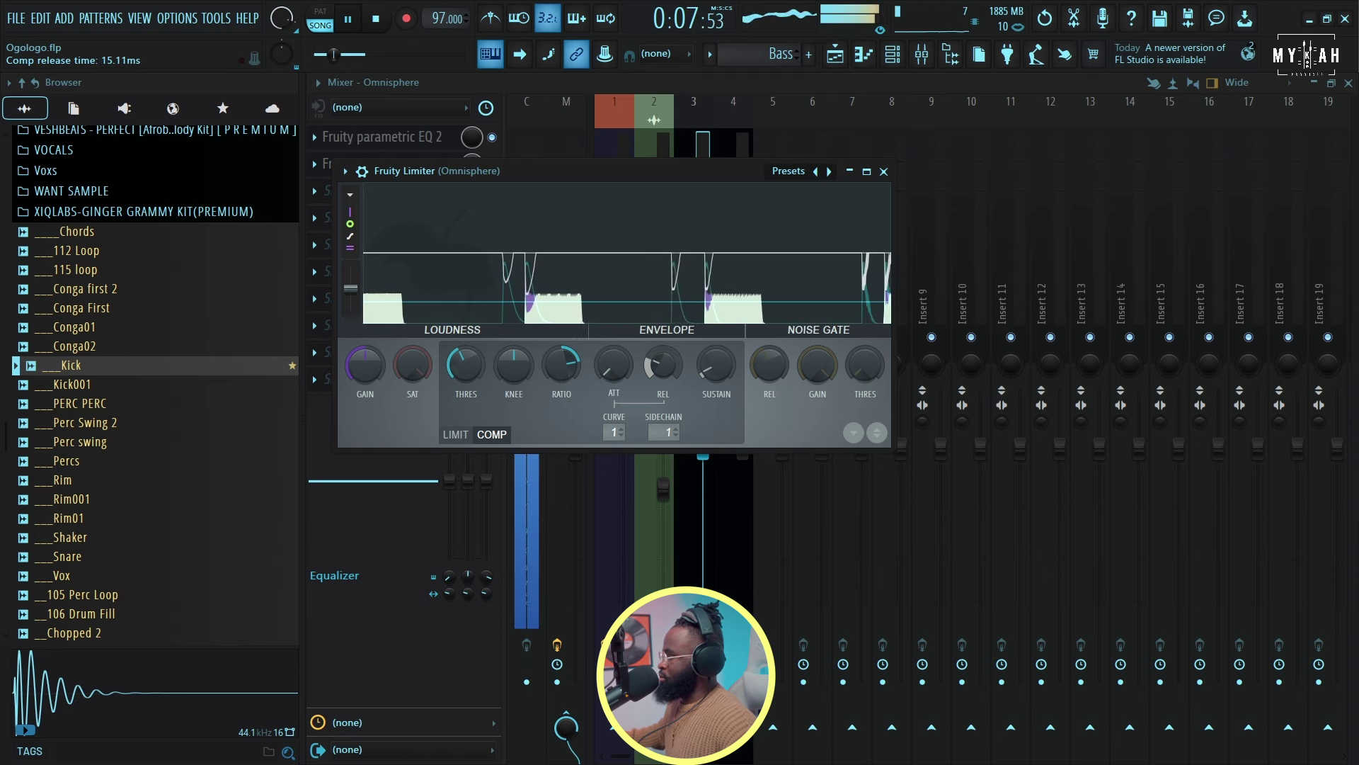
{"action": "left_click", "coordinate": [833, 57]}
{"action": "key", "text": "space"}
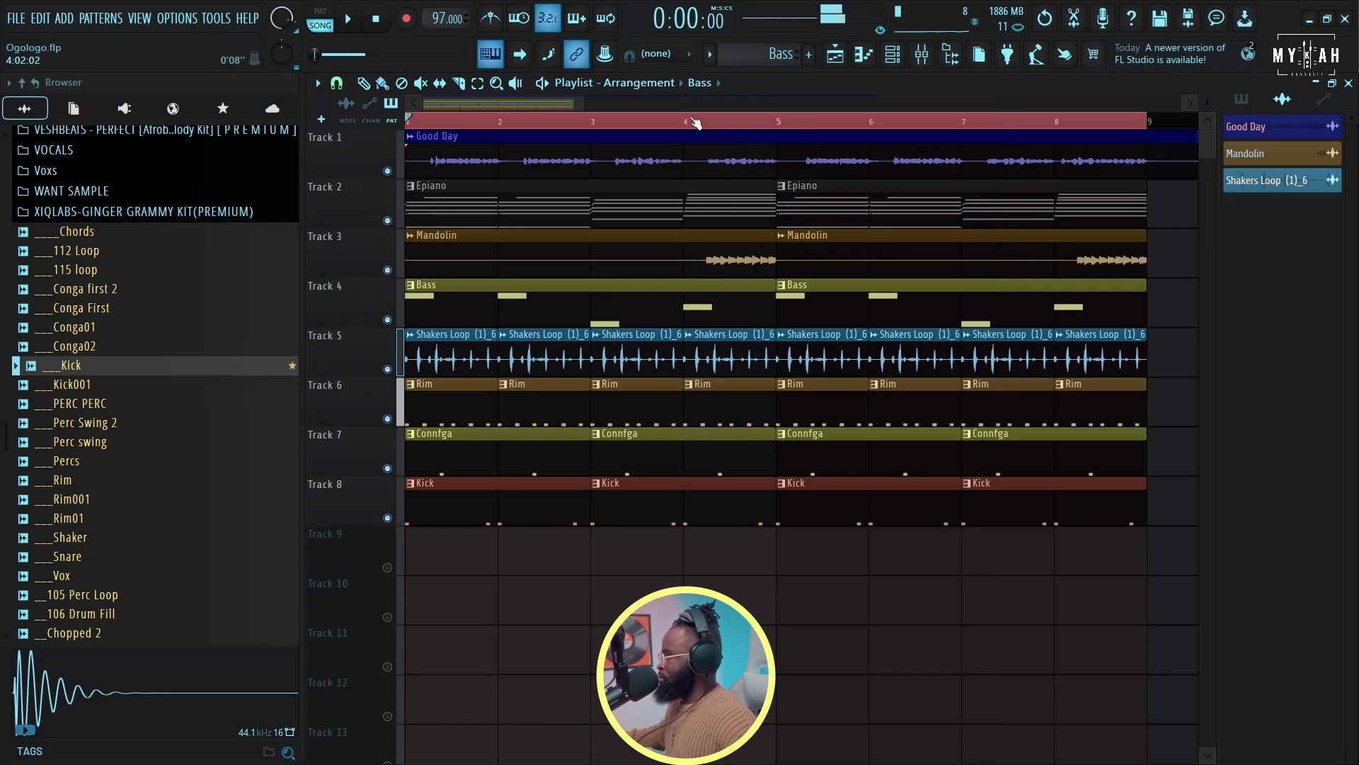
Step: Add a C5 note and a matching C4 note at the end of bar 4 in the Bass pattern
{"action": "double_click", "coordinate": [683, 315]}
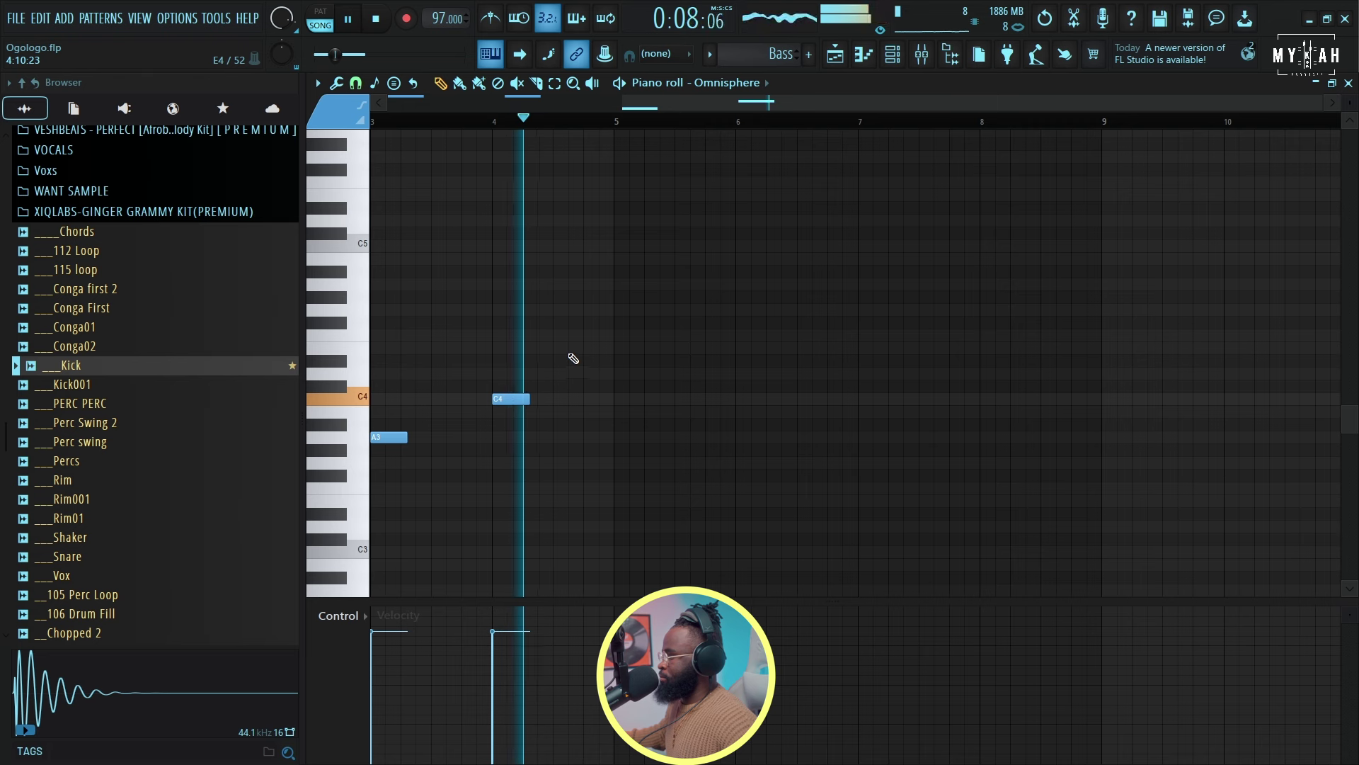
{"action": "left_click", "coordinate": [591, 246]}
{"action": "left_click_drag", "start_coordinate": [621, 246], "coordinate": [605, 252]}
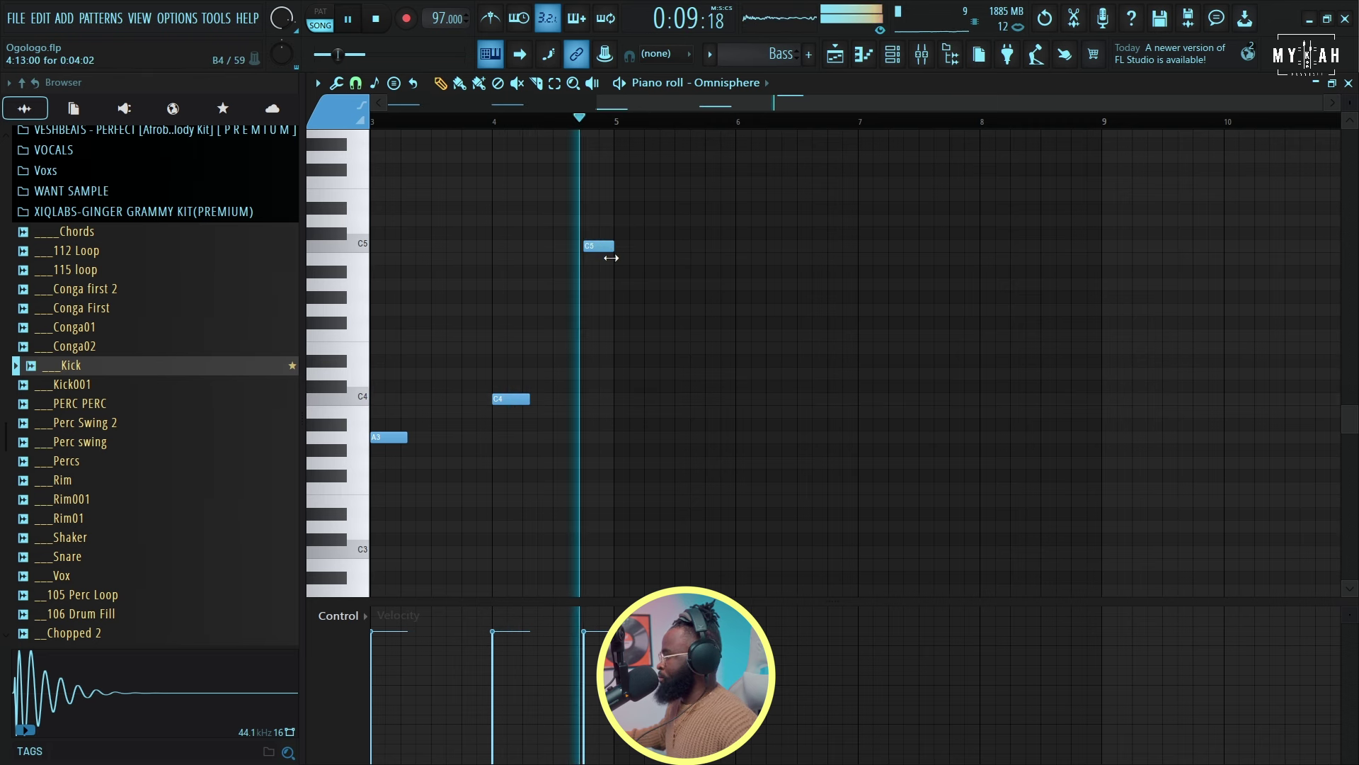
{"action": "left_click", "coordinate": [498, 122]}
{"action": "scroll", "coordinate": [497, 122], "scroll_direction": "up", "scroll_amount": 4}
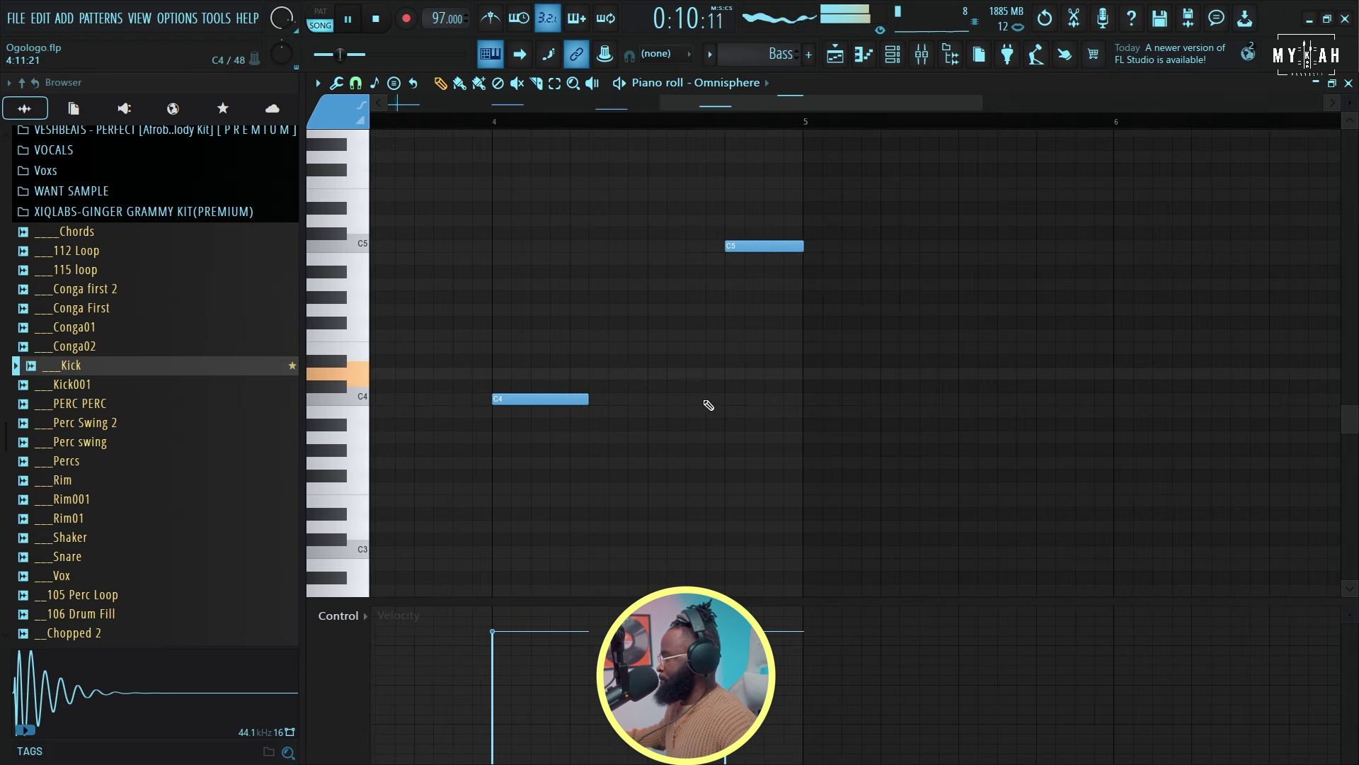
{"action": "left_click_drag", "start_coordinate": [681, 412], "coordinate": [738, 394]}
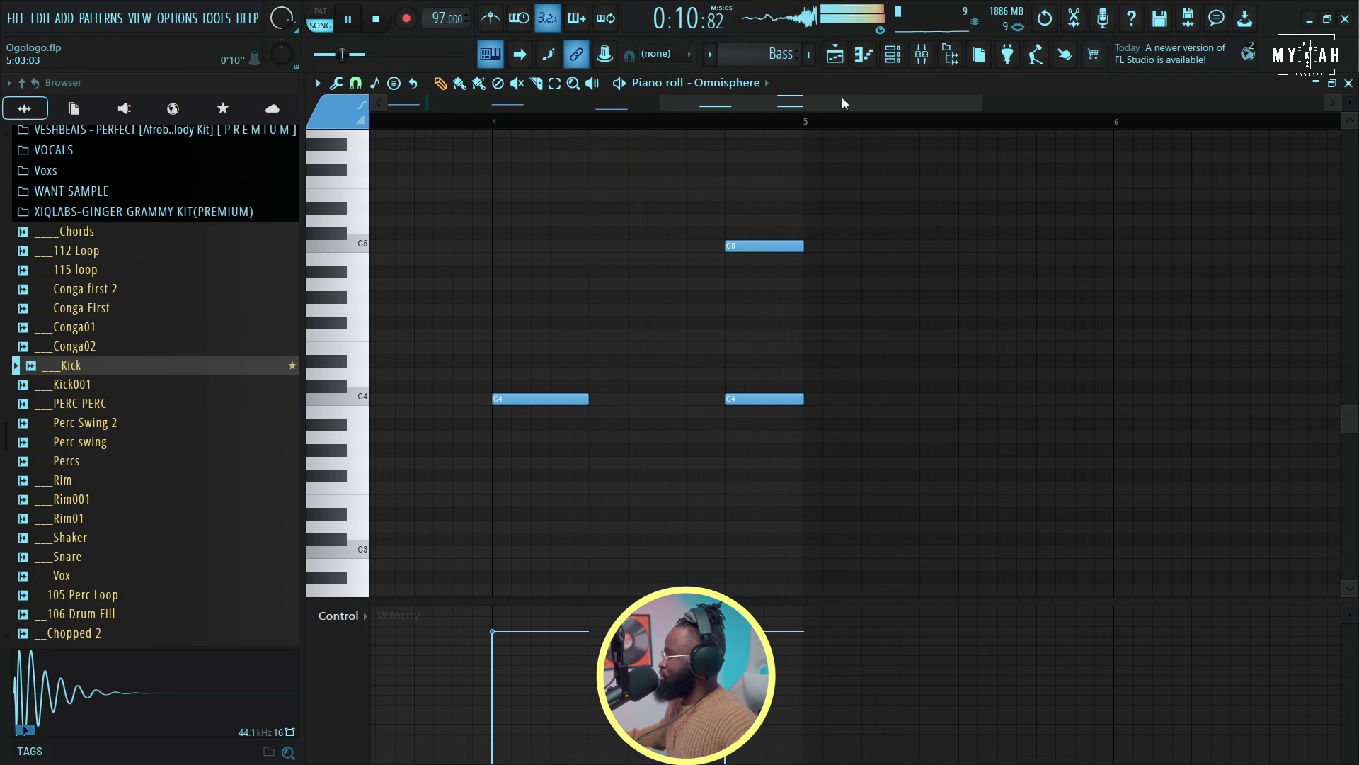
Step: Check the Bass clips in the playlist and trim the final C5 bass note so it ends before bar 5
{"action": "left_click", "coordinate": [836, 55]}
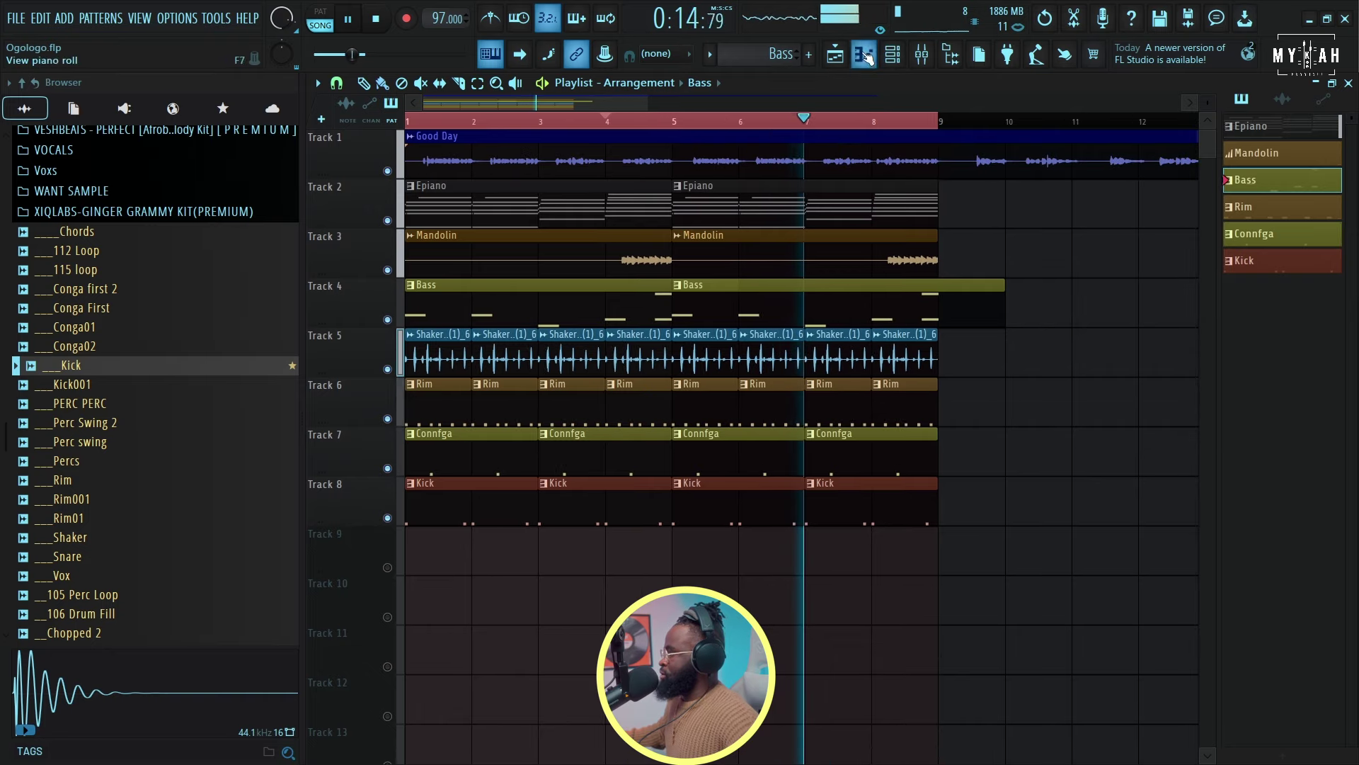
{"action": "key", "text": "F7"}
{"action": "left_click_drag", "start_coordinate": [803, 251], "coordinate": [800, 262]}
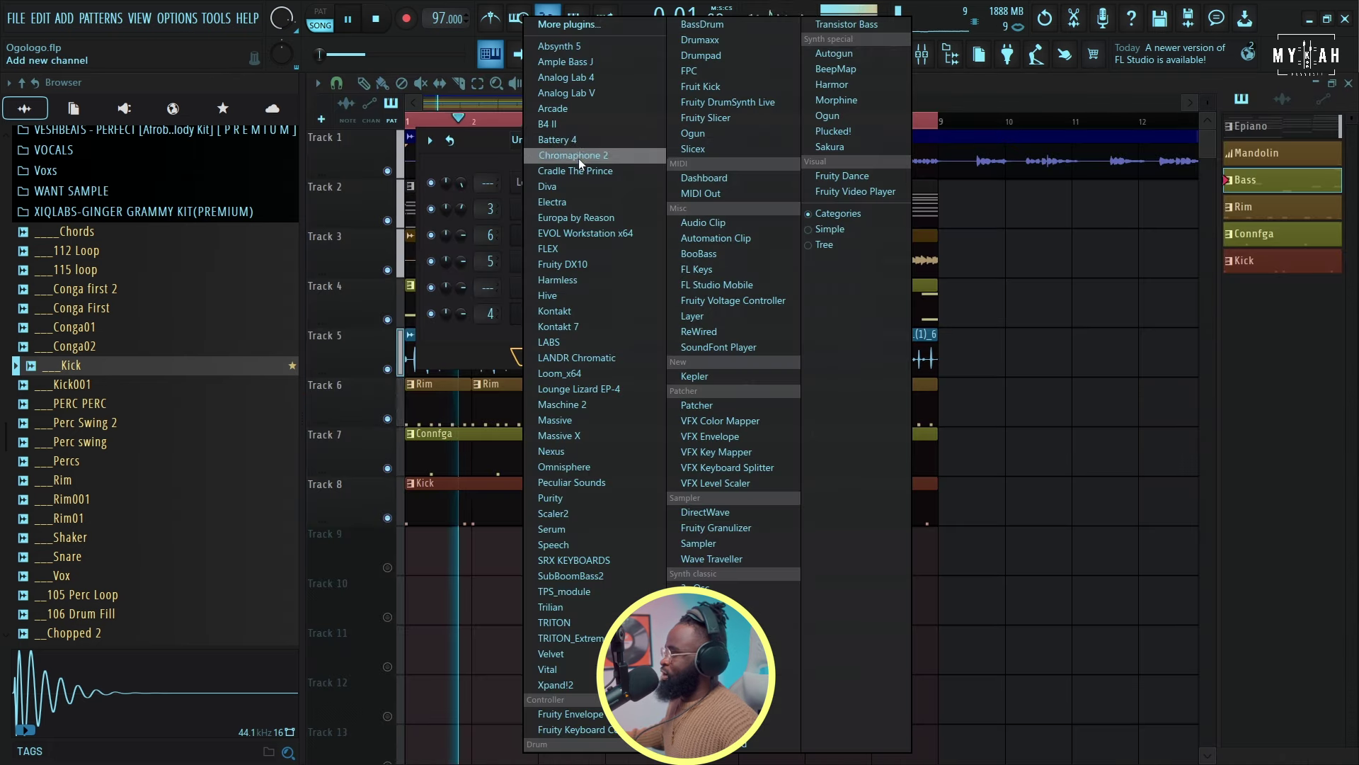
Step: Add an Arcade instrument channel, browse its Lines and open the session key choices
{"action": "left_click", "coordinate": [568, 108]}
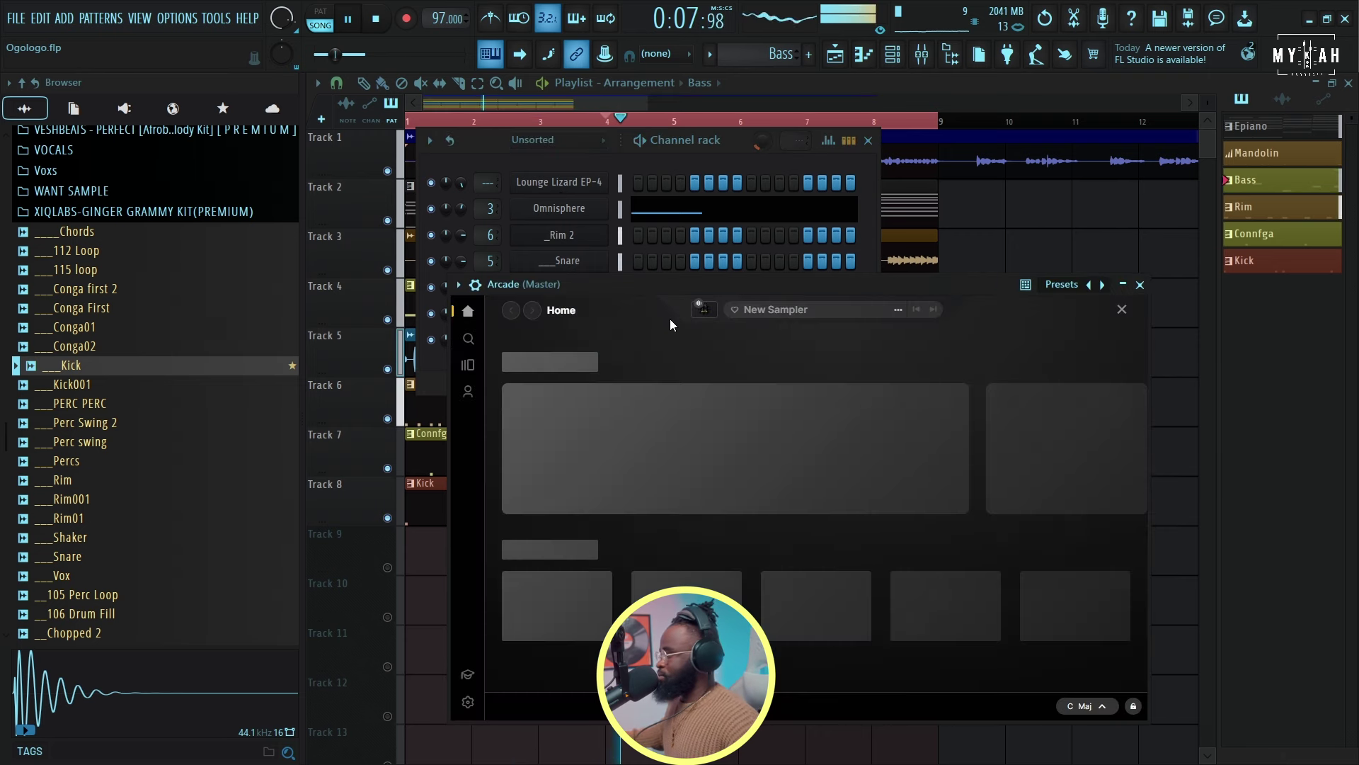
{"action": "left_click_drag", "start_coordinate": [665, 288], "coordinate": [656, 228]}
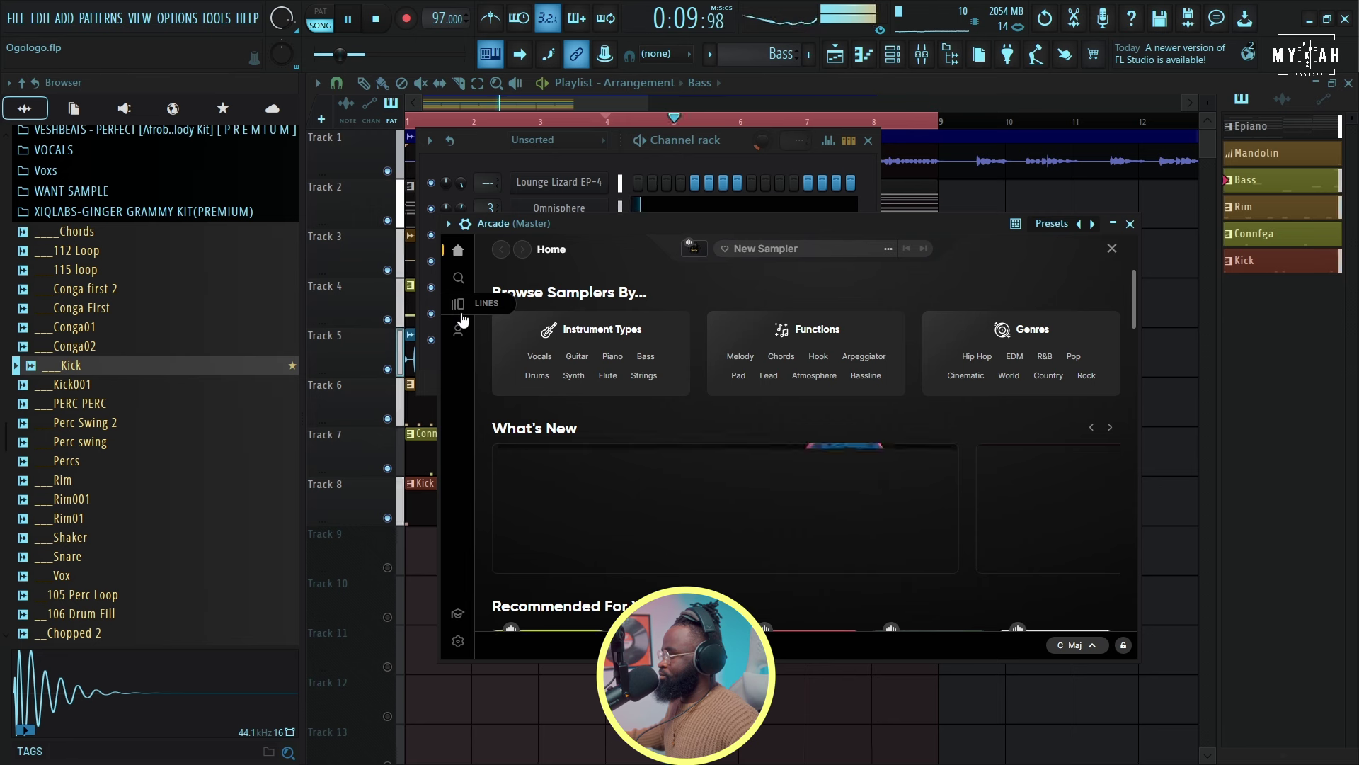
{"action": "left_click", "coordinate": [459, 310]}
{"action": "left_click", "coordinate": [1072, 646]}
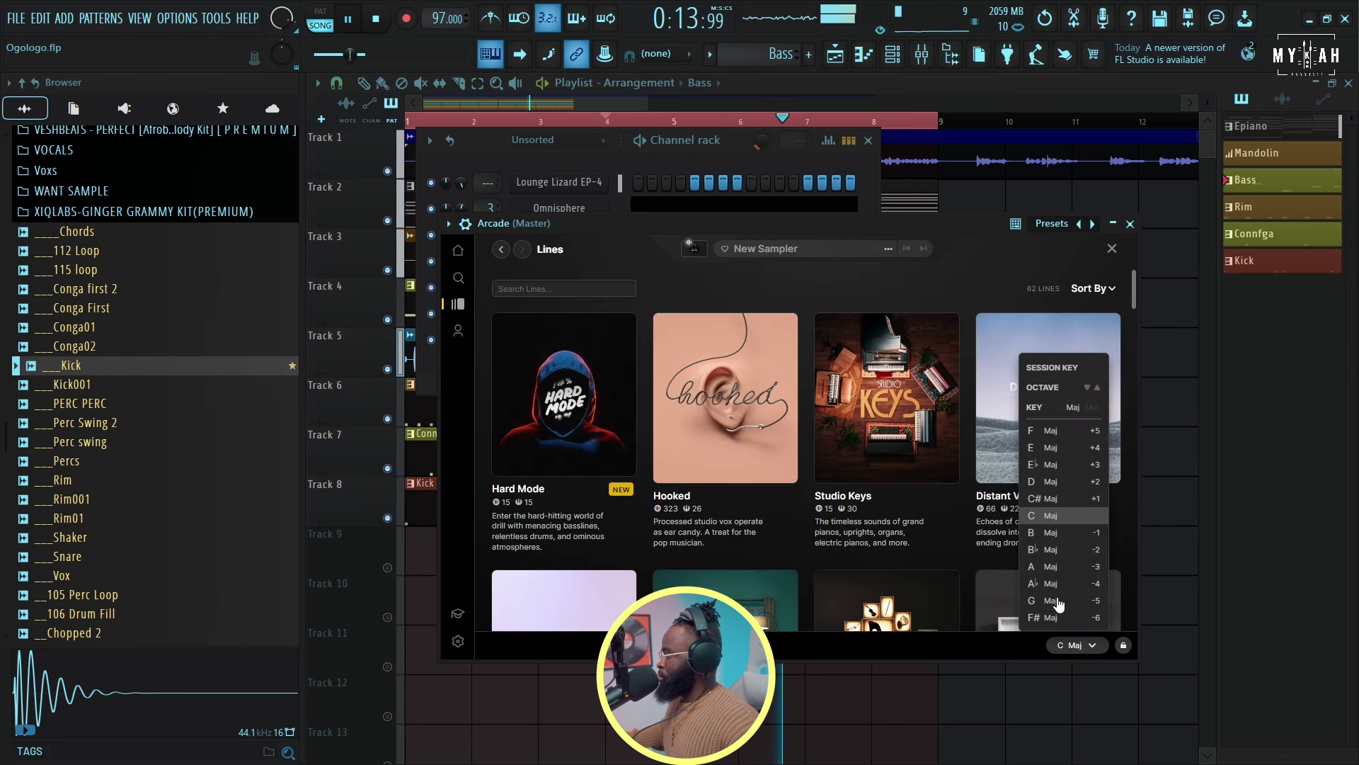
Step: Copy the VOCALS mixer track's state onto the sax track and reset the sax track's fader to its default level
{"action": "left_click", "coordinate": [351, 21]}
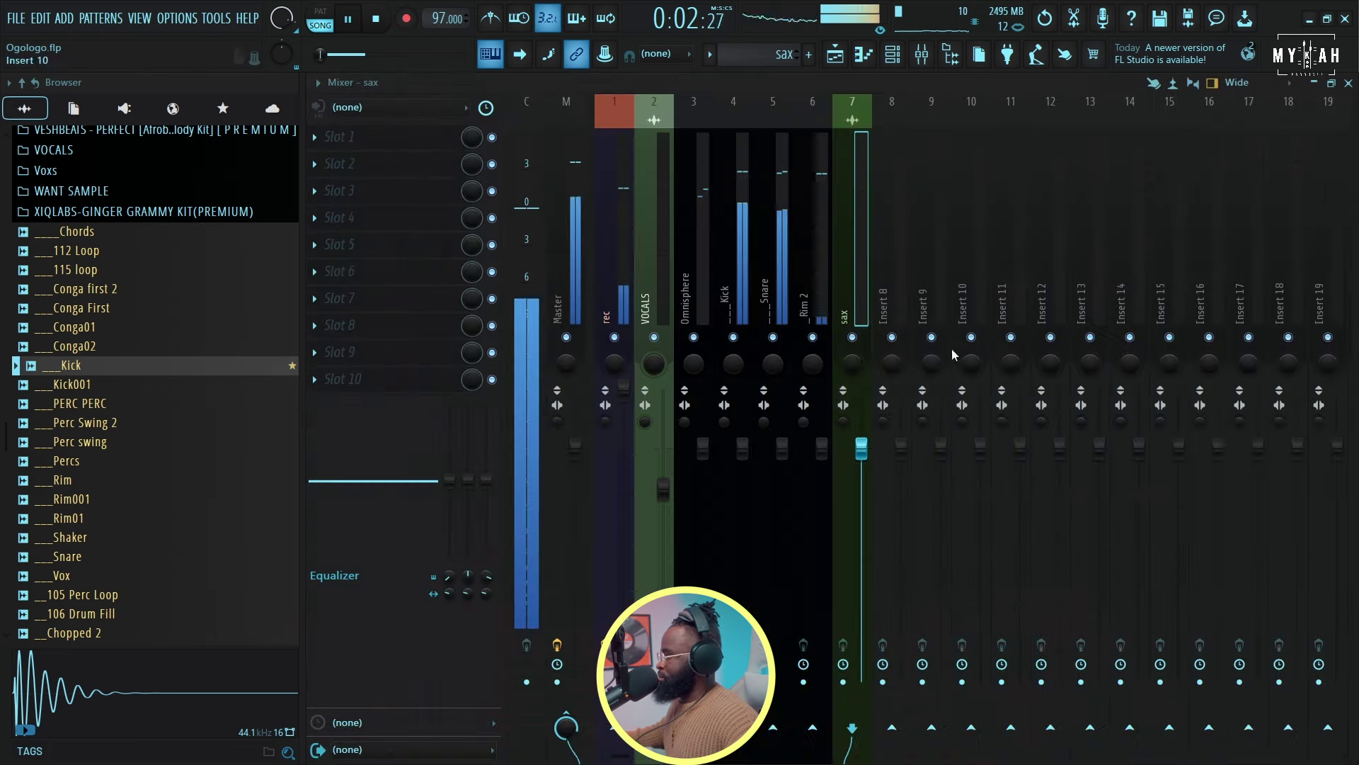
{"action": "left_click", "coordinate": [655, 299]}
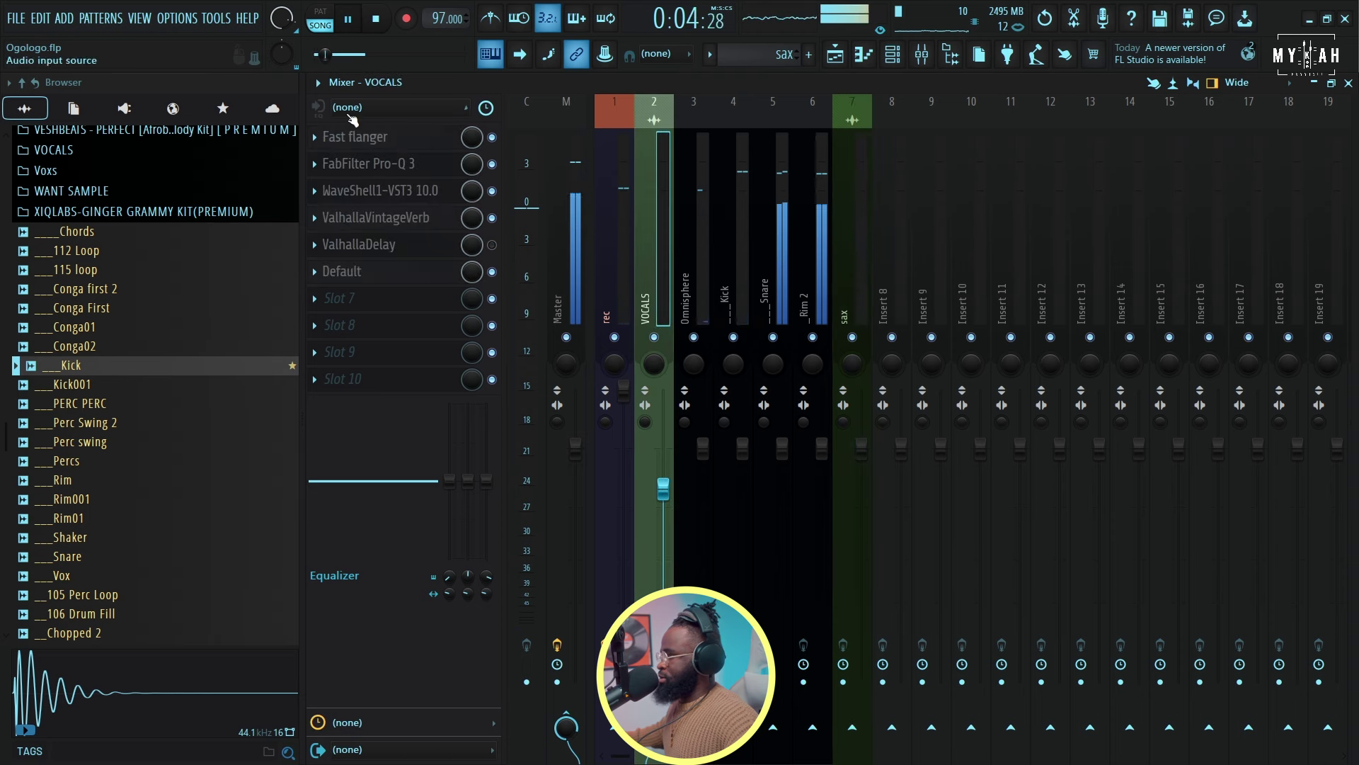
{"action": "left_click", "coordinate": [317, 84]}
{"action": "mouse_move", "coordinate": [349, 287]}
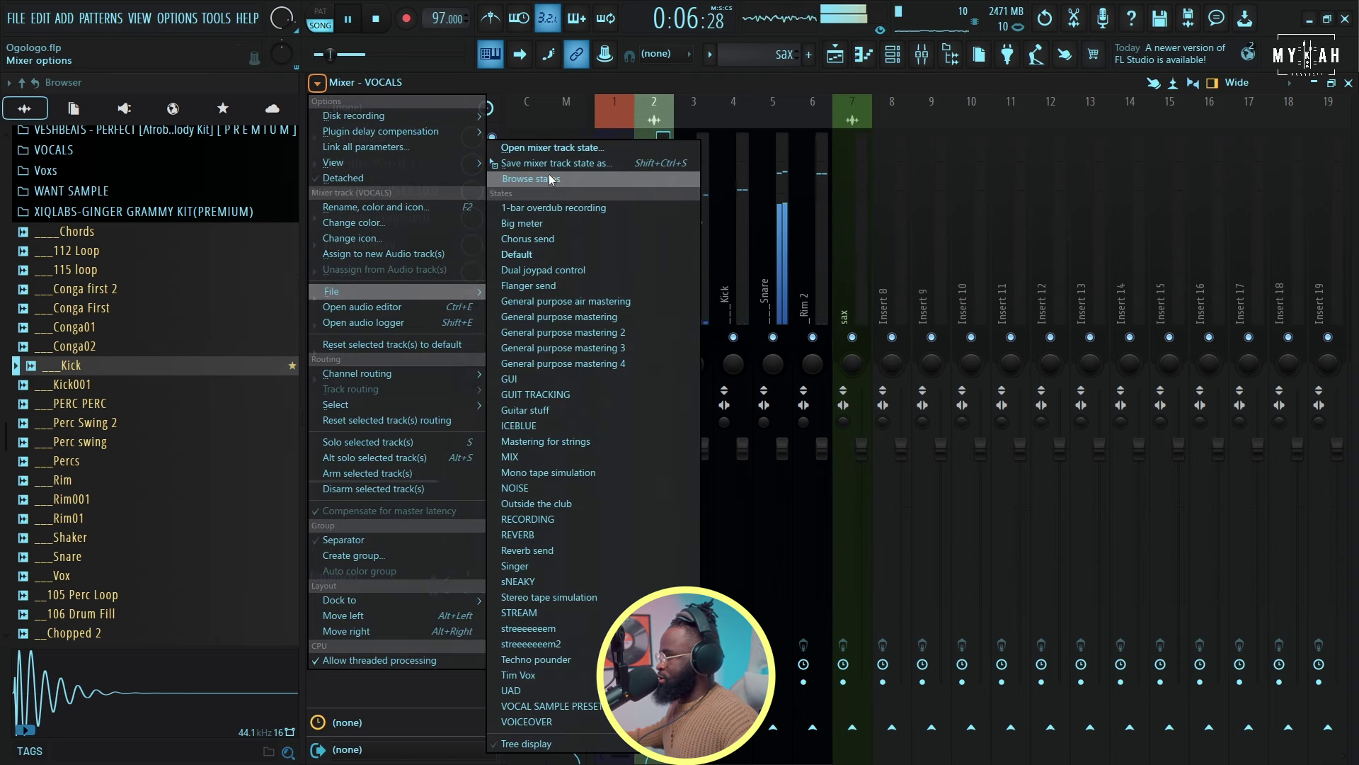
{"action": "left_click_drag", "start_coordinate": [549, 164], "coordinate": [860, 278]}
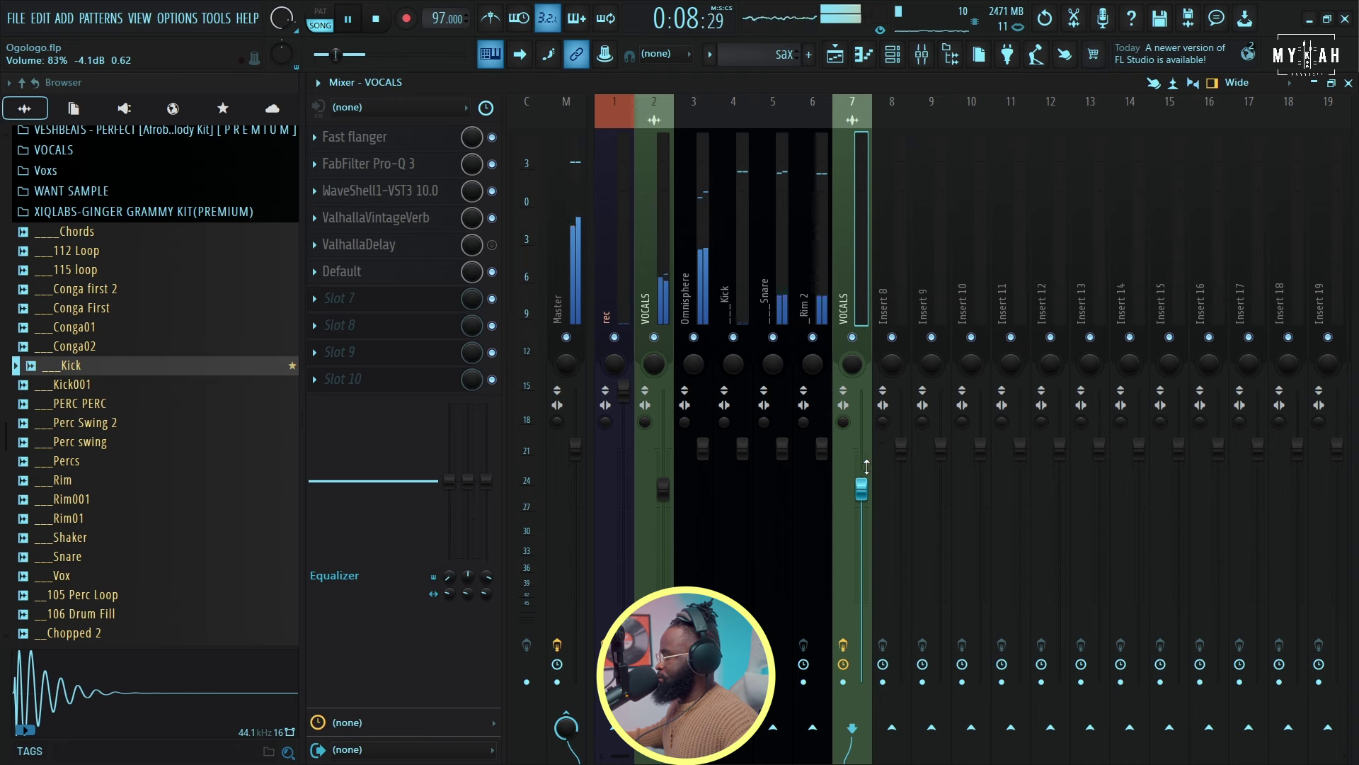
{"action": "right_click", "coordinate": [872, 490]}
{"action": "left_click", "coordinate": [893, 493]}
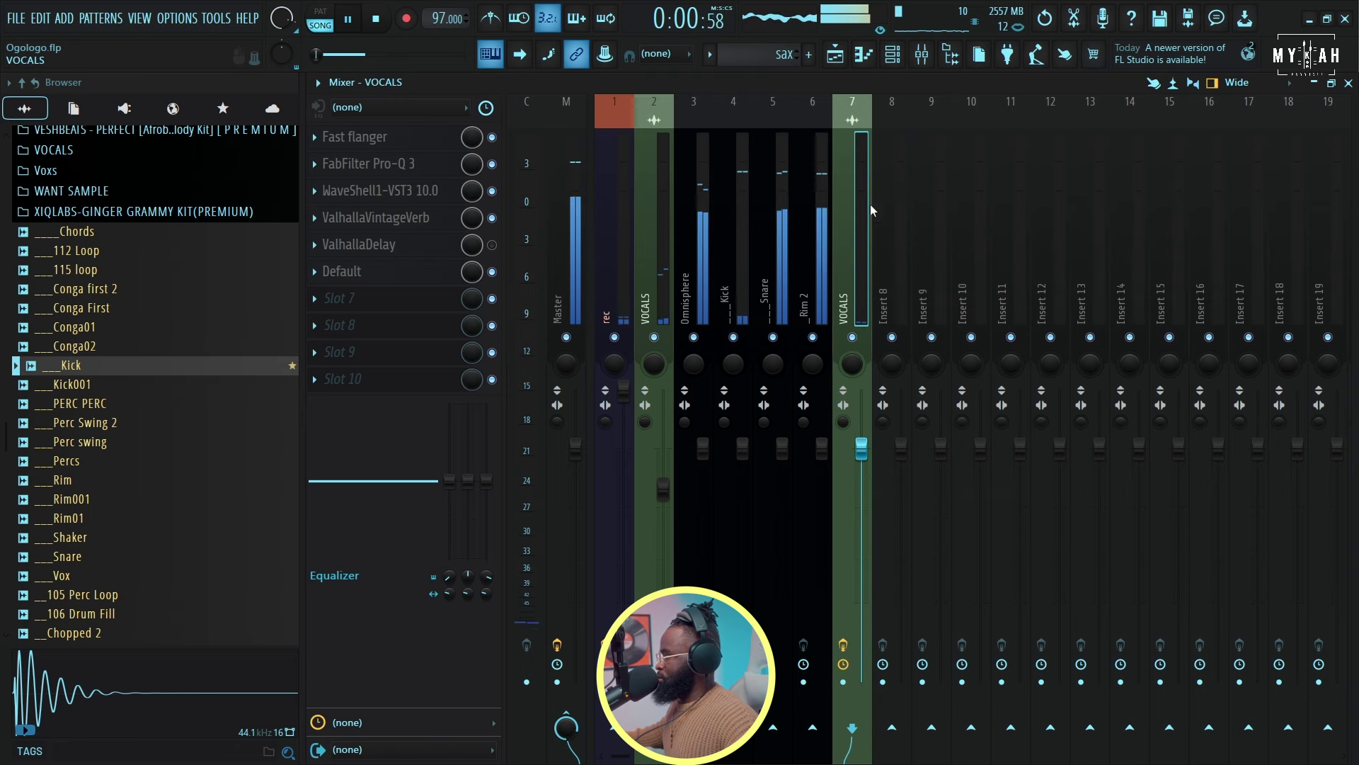
Step: Slip the sax audio slightly later inside its Track 9 clips, checking the timing with playback
{"action": "left_click", "coordinate": [836, 54]}
{"action": "double_click", "coordinate": [647, 560]}
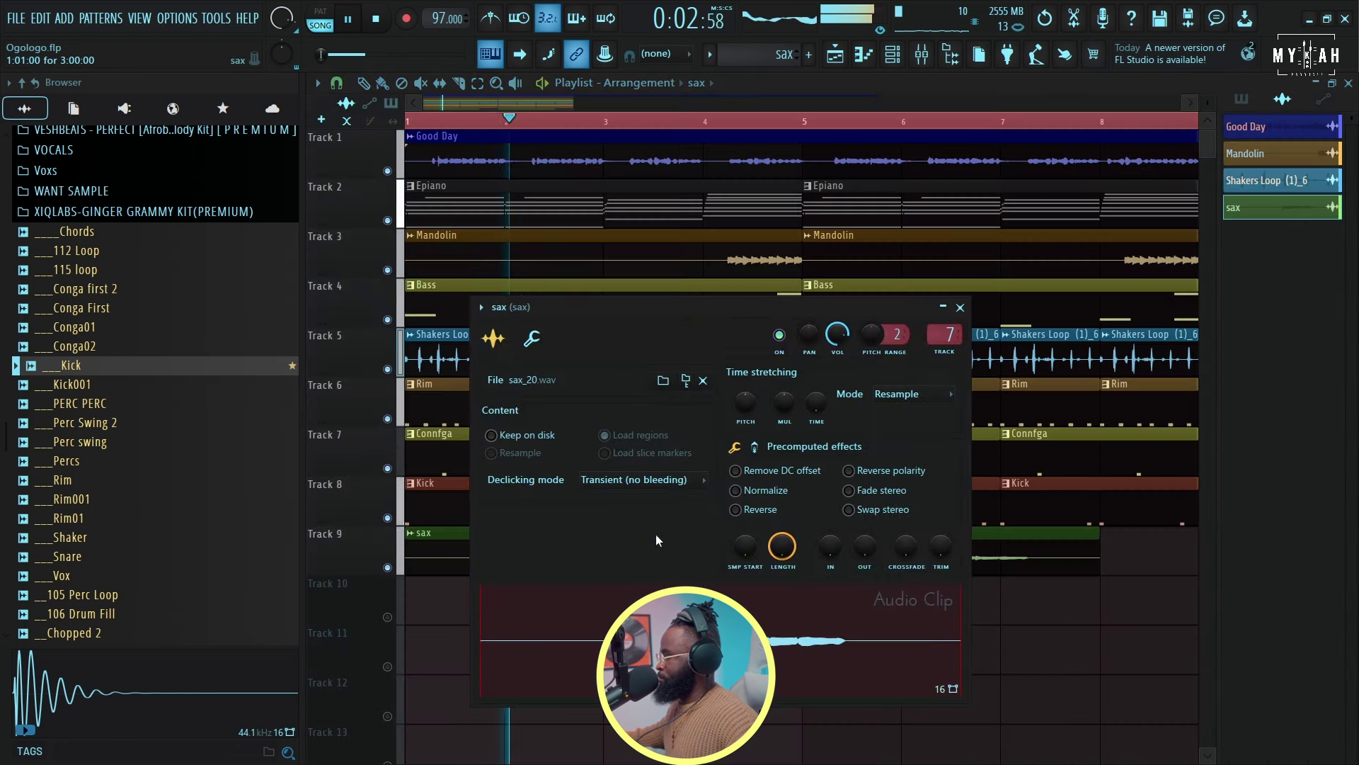
{"action": "key", "text": "Escape"}
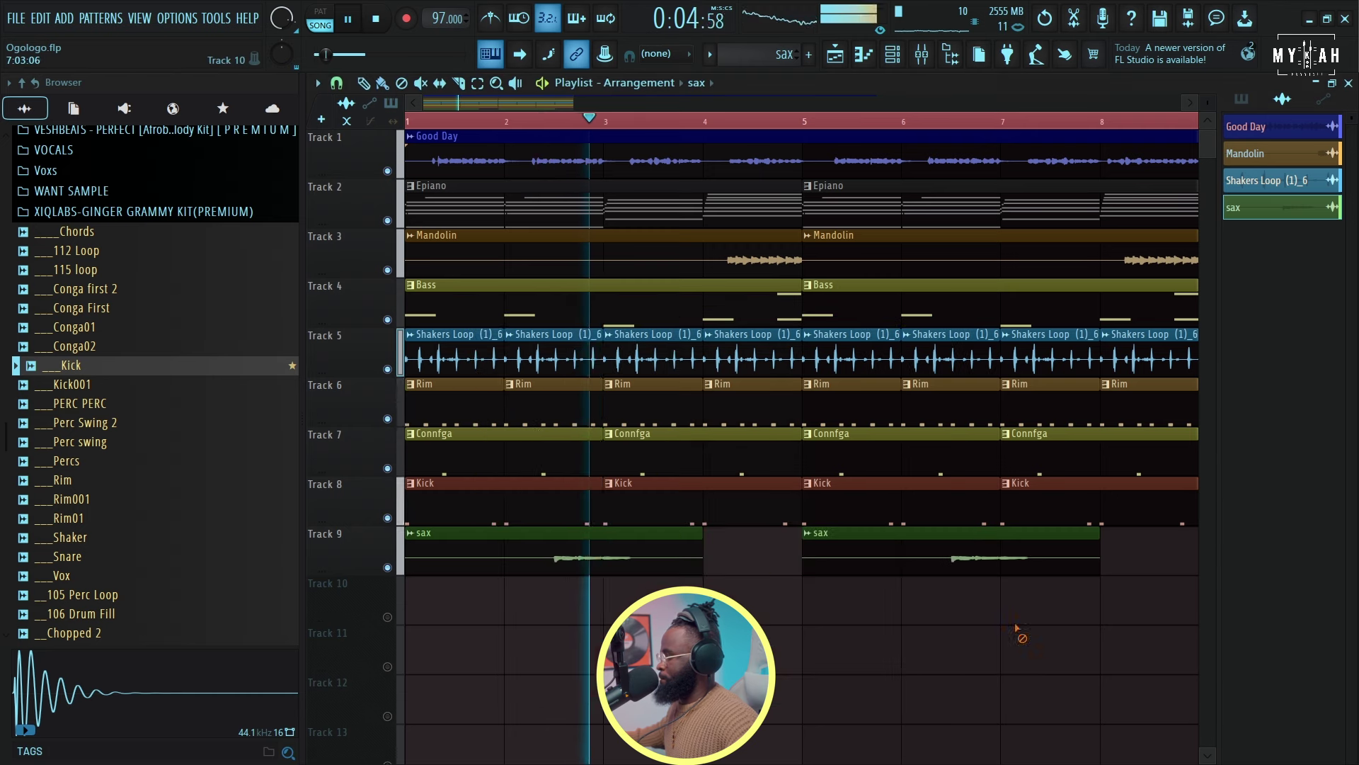
{"action": "left_click", "coordinate": [509, 120]}
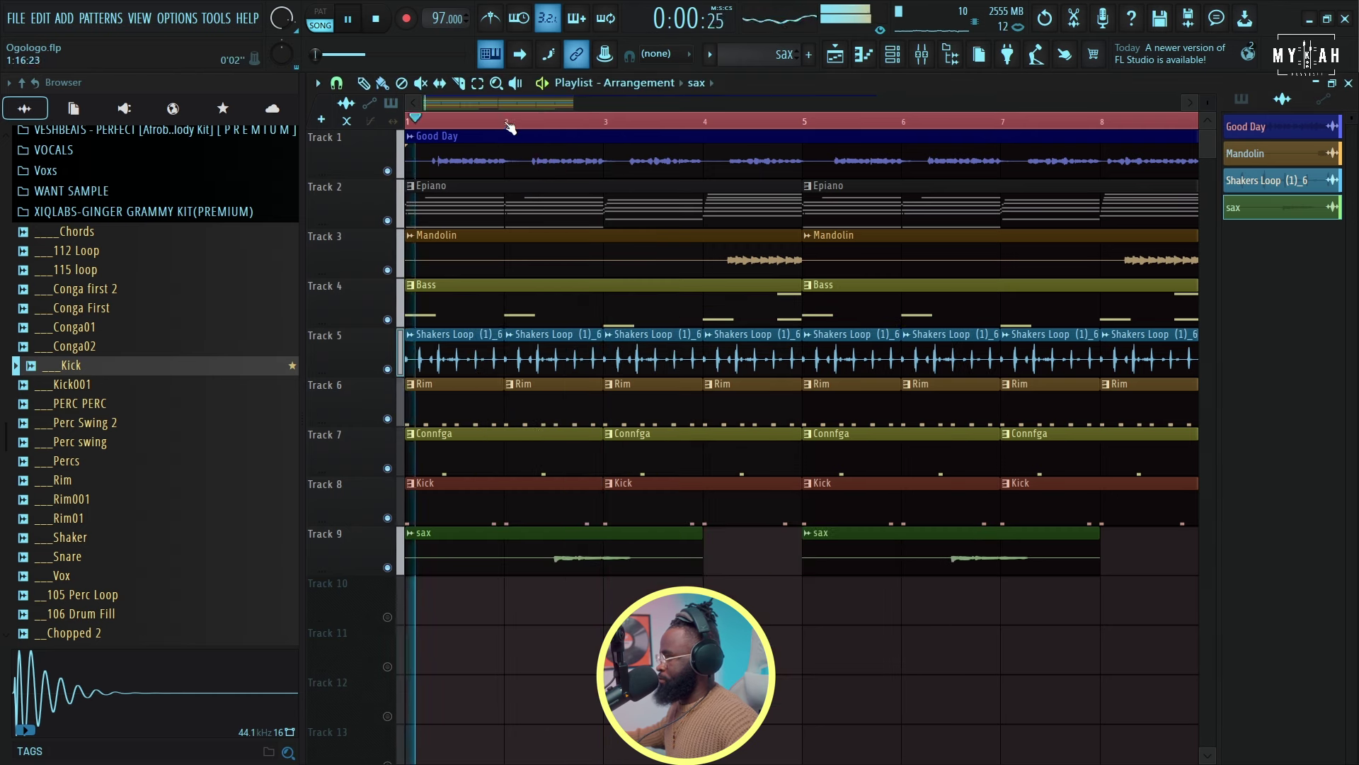
{"action": "scroll", "coordinate": [511, 121], "scroll_direction": "up", "scroll_amount": 4}
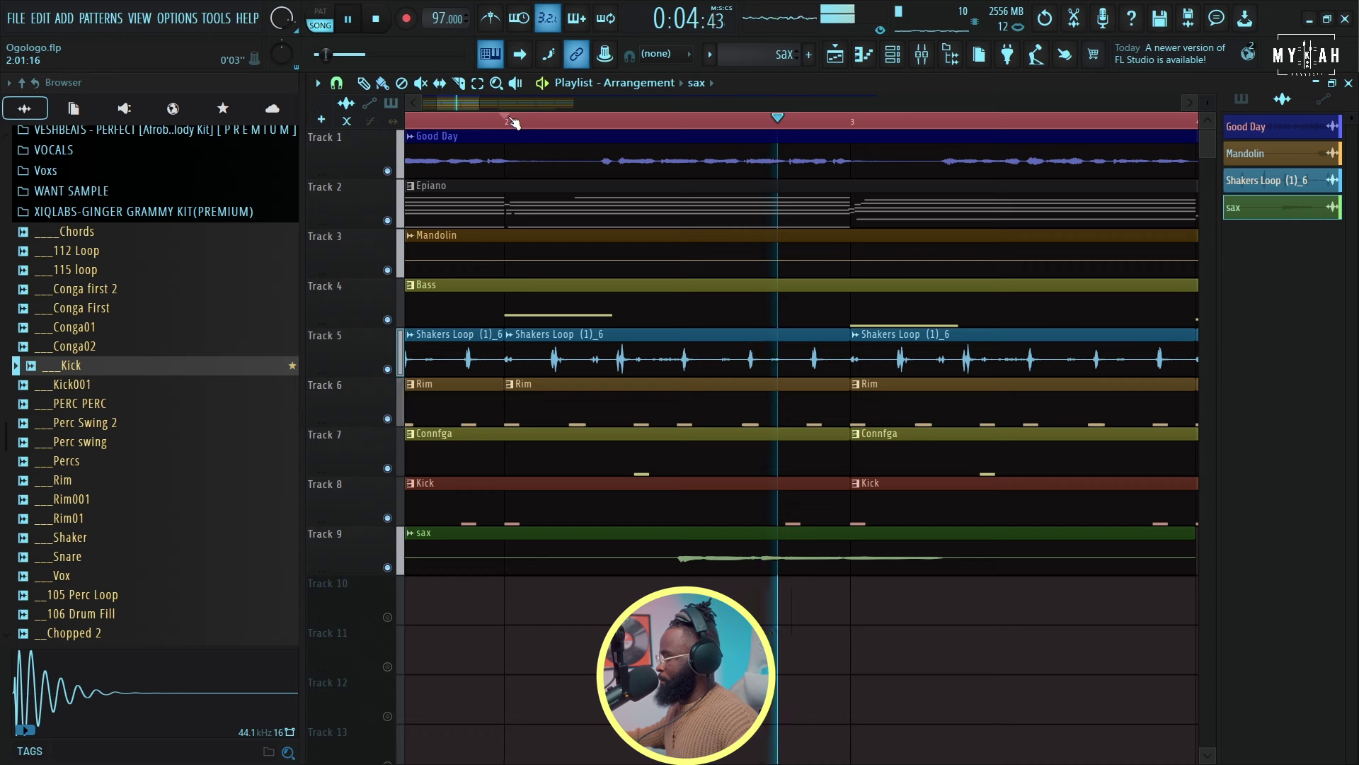
{"action": "key", "text": "space"}
{"action": "key", "text": "space"}
{"action": "key", "text": "space"}
{"action": "left_click_drag", "start_coordinate": [777, 548], "coordinate": [782, 549]}
{"action": "key", "text": "space"}
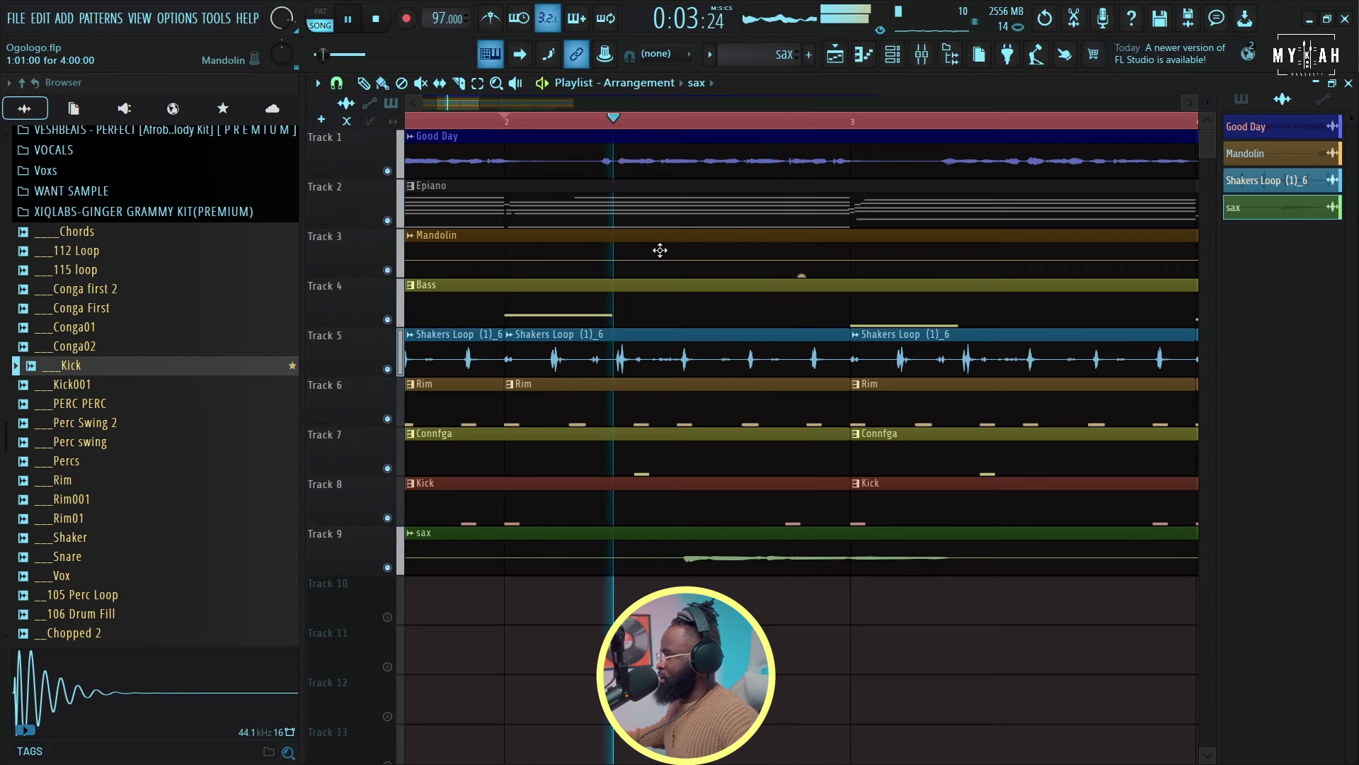
{"action": "scroll", "coordinate": [614, 133], "scroll_direction": "down", "scroll_amount": 5}
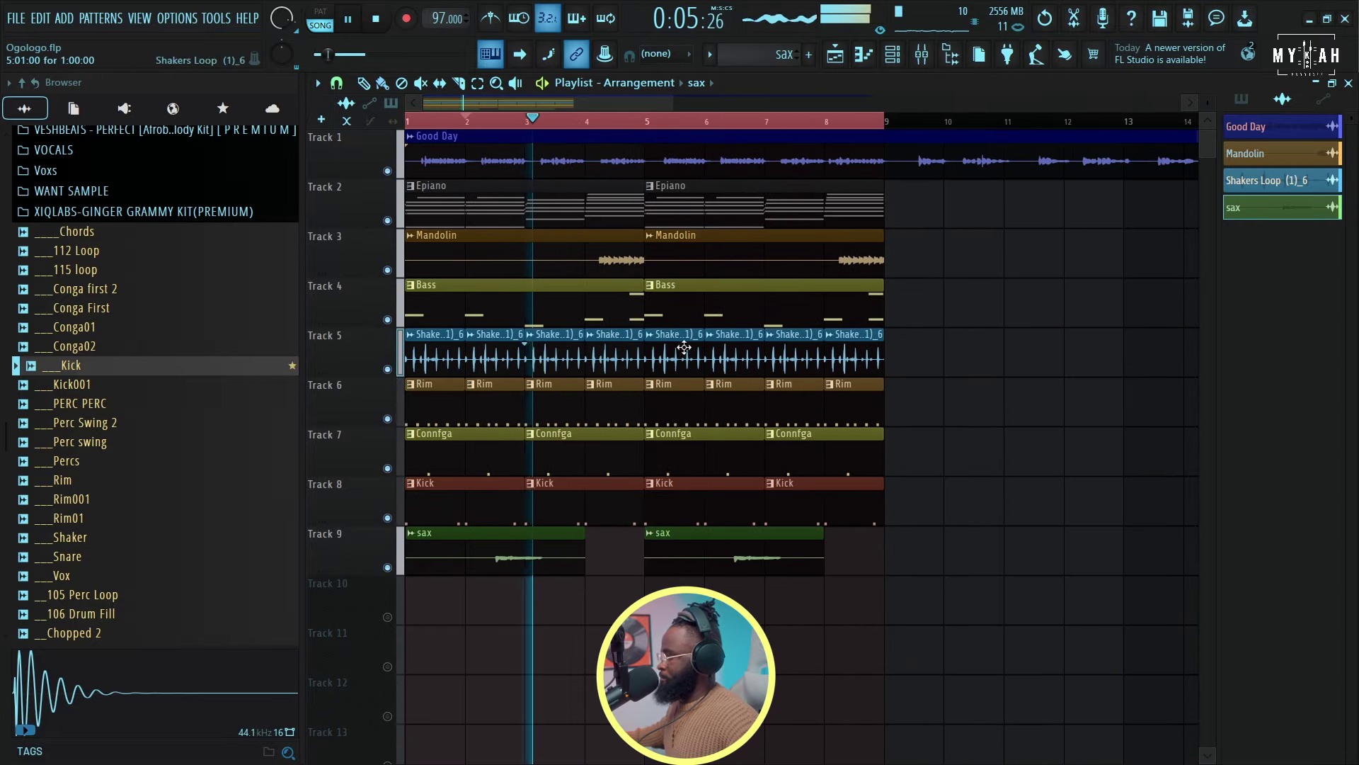
{"action": "left_click_drag", "start_coordinate": [672, 556], "coordinate": [729, 553]}
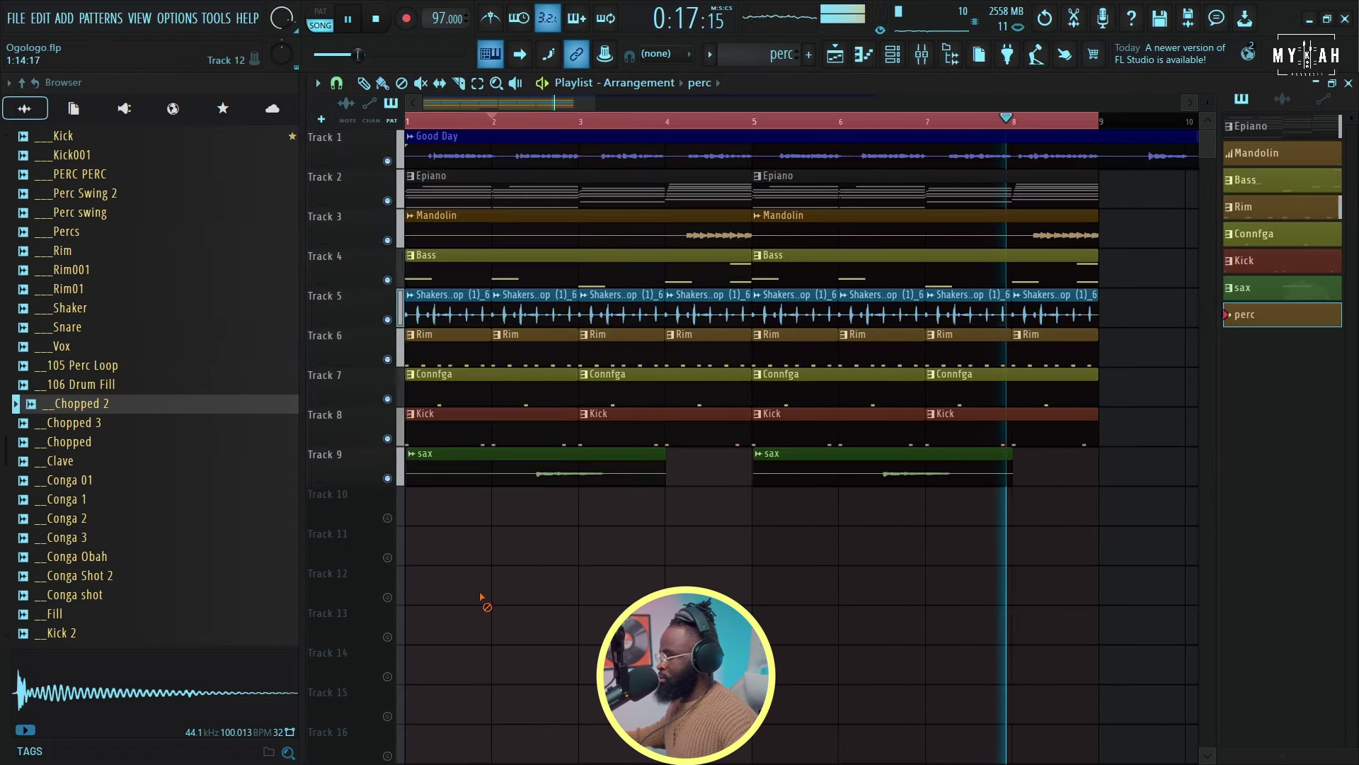
Step: Place a perc clip at bar 1 on Track 10 and open its Chopped 2 piano roll
{"action": "left_click", "coordinate": [428, 521]}
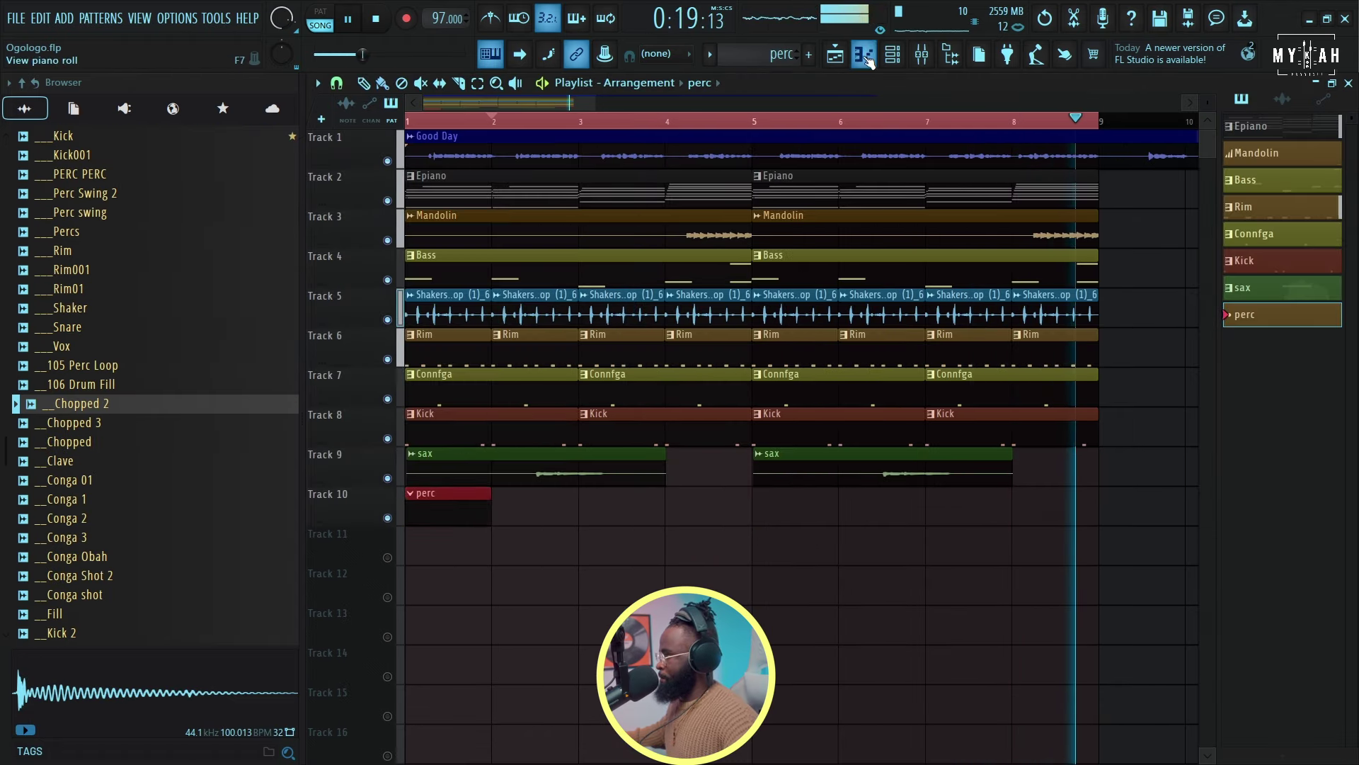
{"action": "key", "text": "F7"}
{"action": "key", "text": "space"}
{"action": "key", "text": "space"}
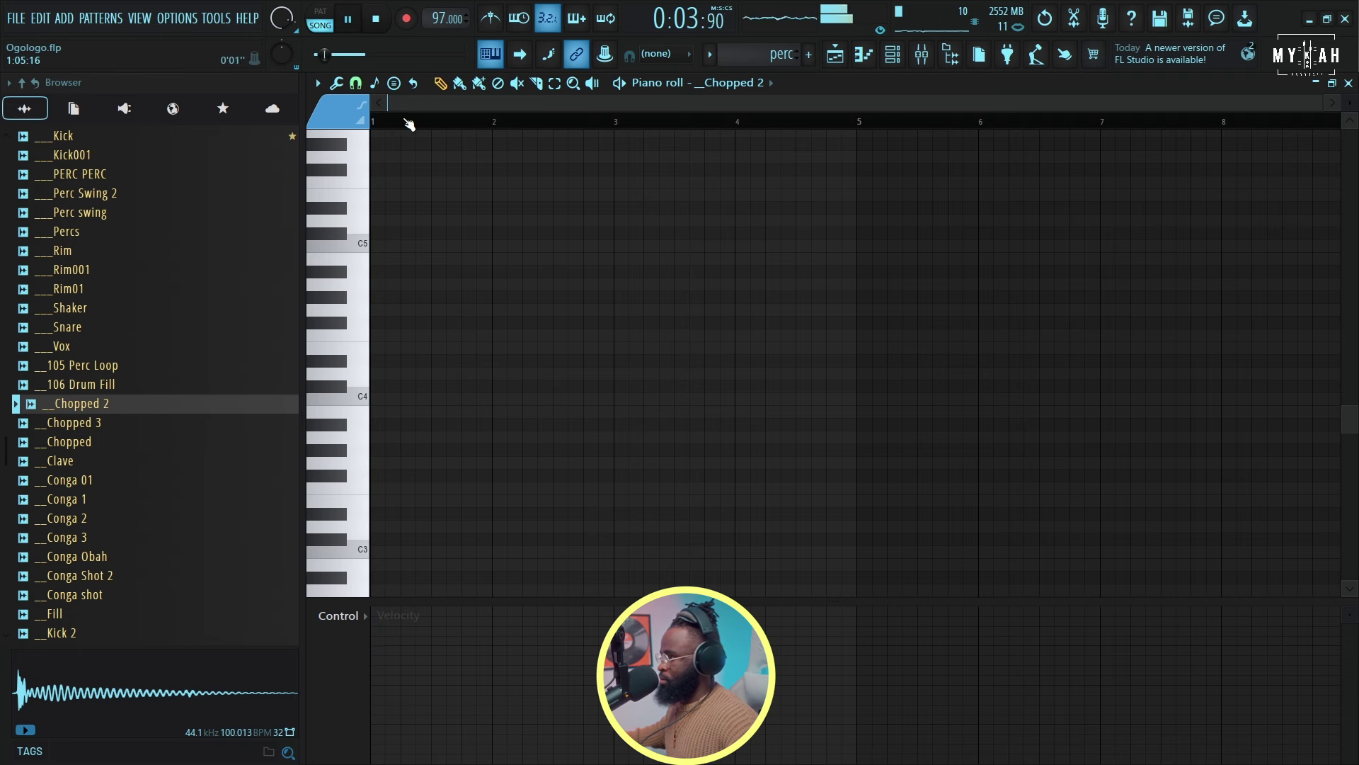
{"action": "left_click_drag", "start_coordinate": [385, 125], "coordinate": [382, 116]}
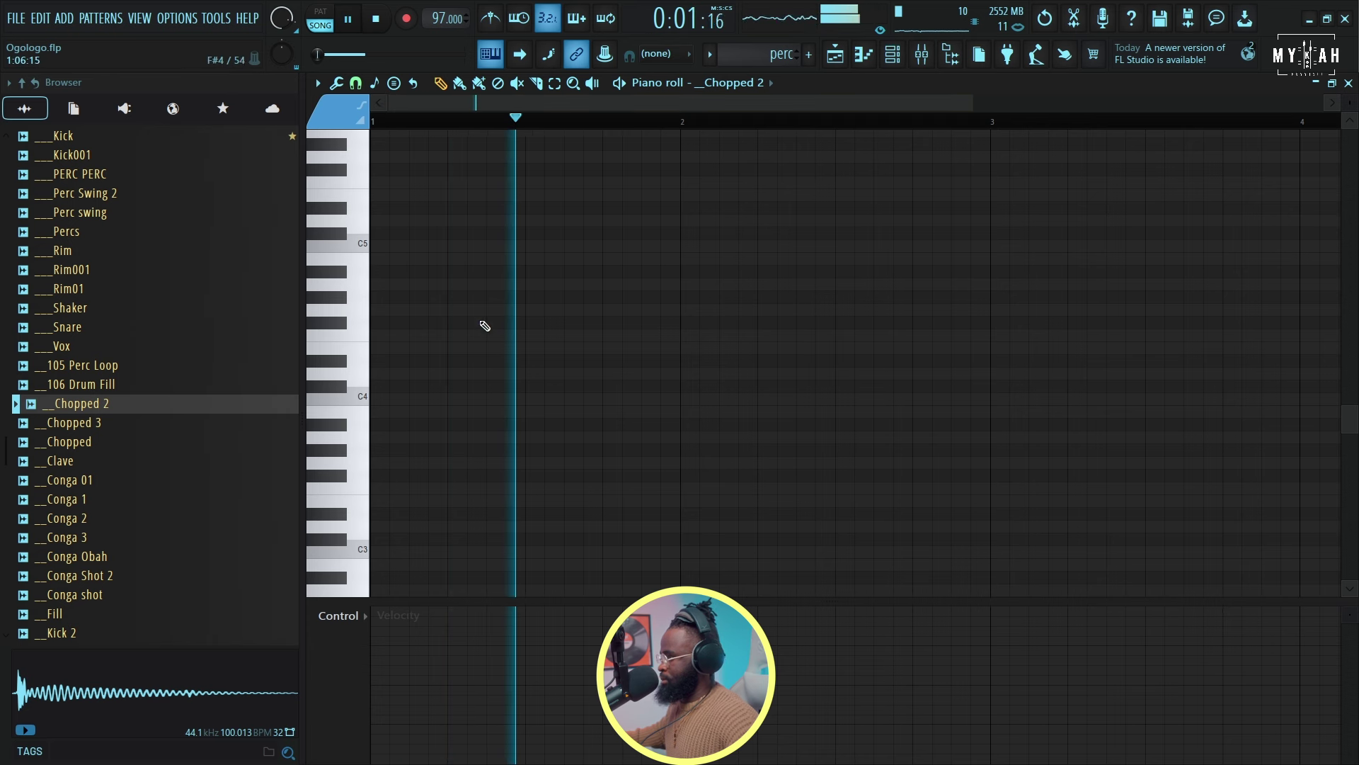
{"action": "key", "text": "space"}
Step: Add two short C5 notes to Chopped 2 in bar 1, at step 12 and just after step 13
{"action": "left_click_drag", "start_coordinate": [565, 388], "coordinate": [577, 241]}
{"action": "key", "text": "space"}
{"action": "left_click_drag", "start_coordinate": [814, 246], "coordinate": [603, 245]}
{"action": "left_click", "coordinate": [611, 245]}
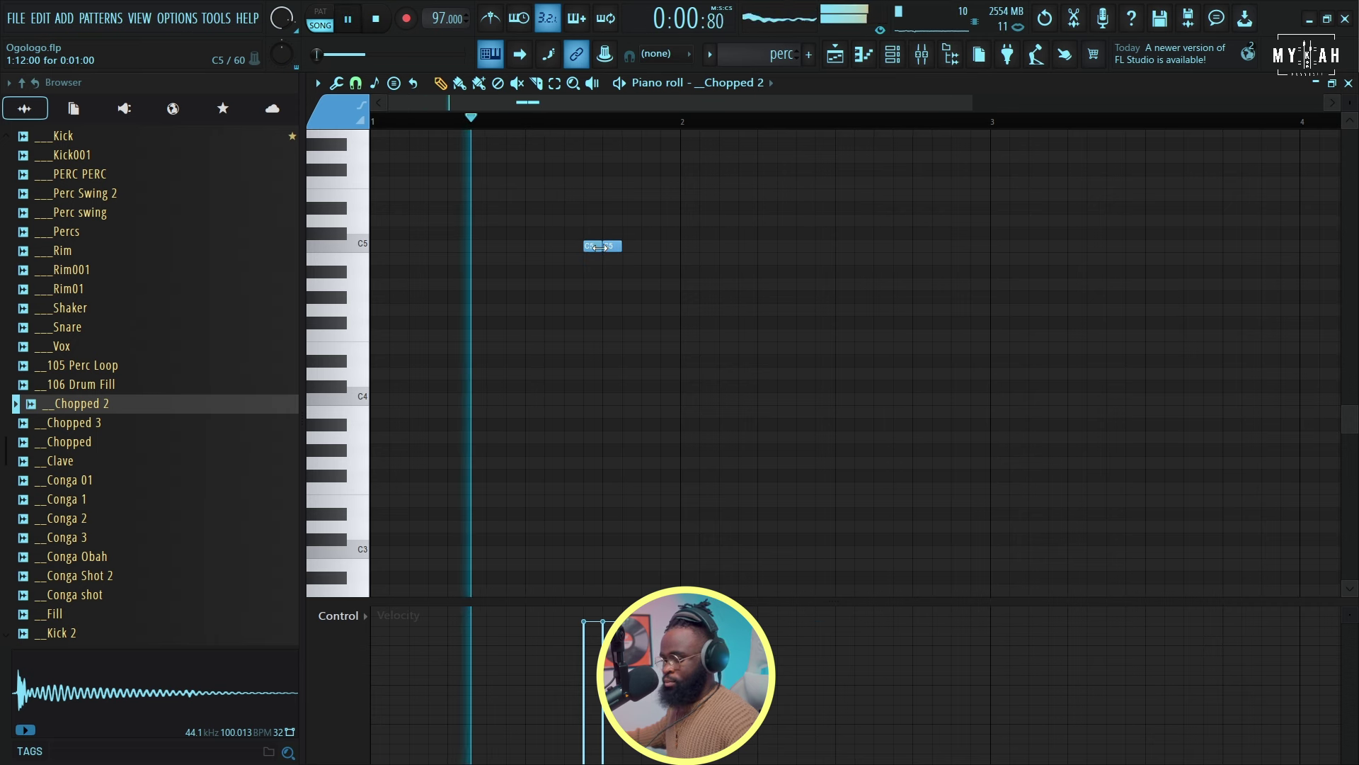
{"action": "left_click_drag", "start_coordinate": [606, 248], "coordinate": [615, 250]}
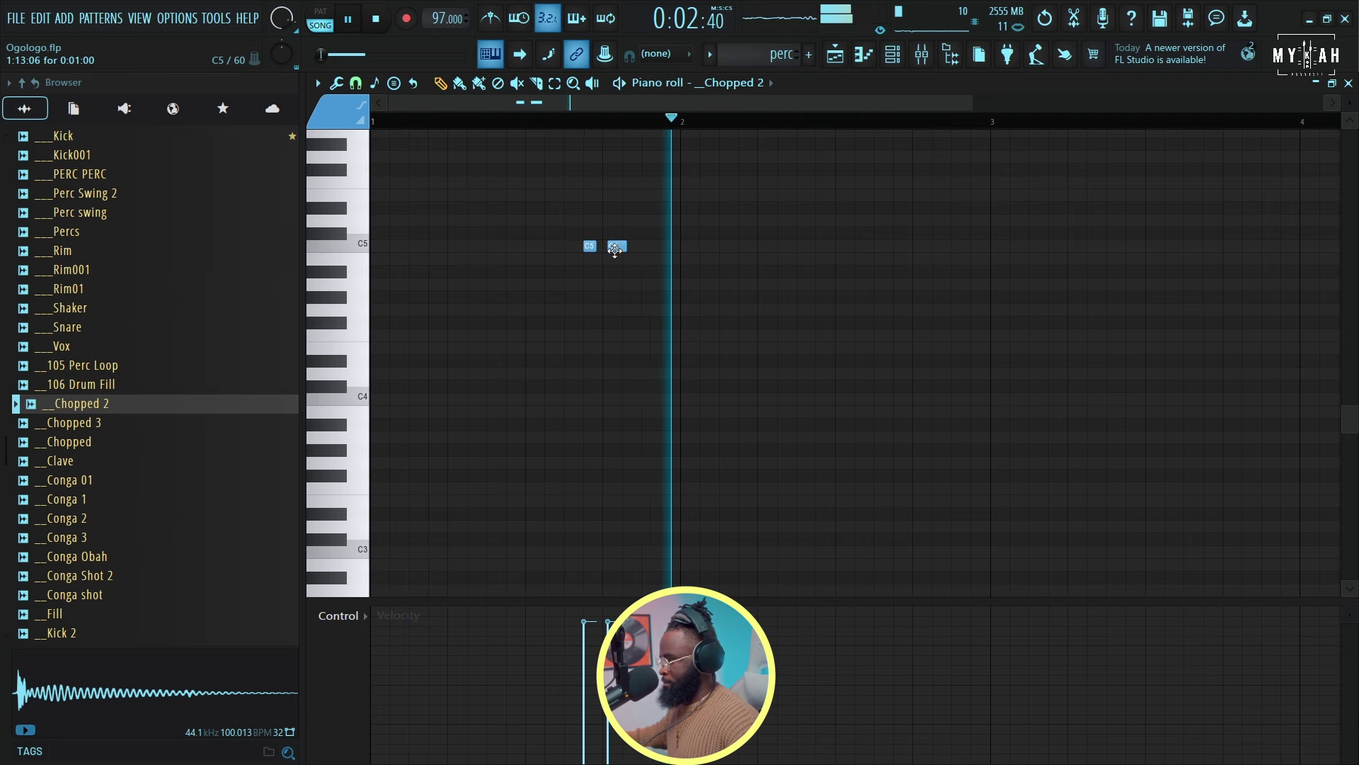
Step: Repeat the perc clip on Track 10 across bars 2 to 8 of the playlist
{"action": "key", "text": "F5"}
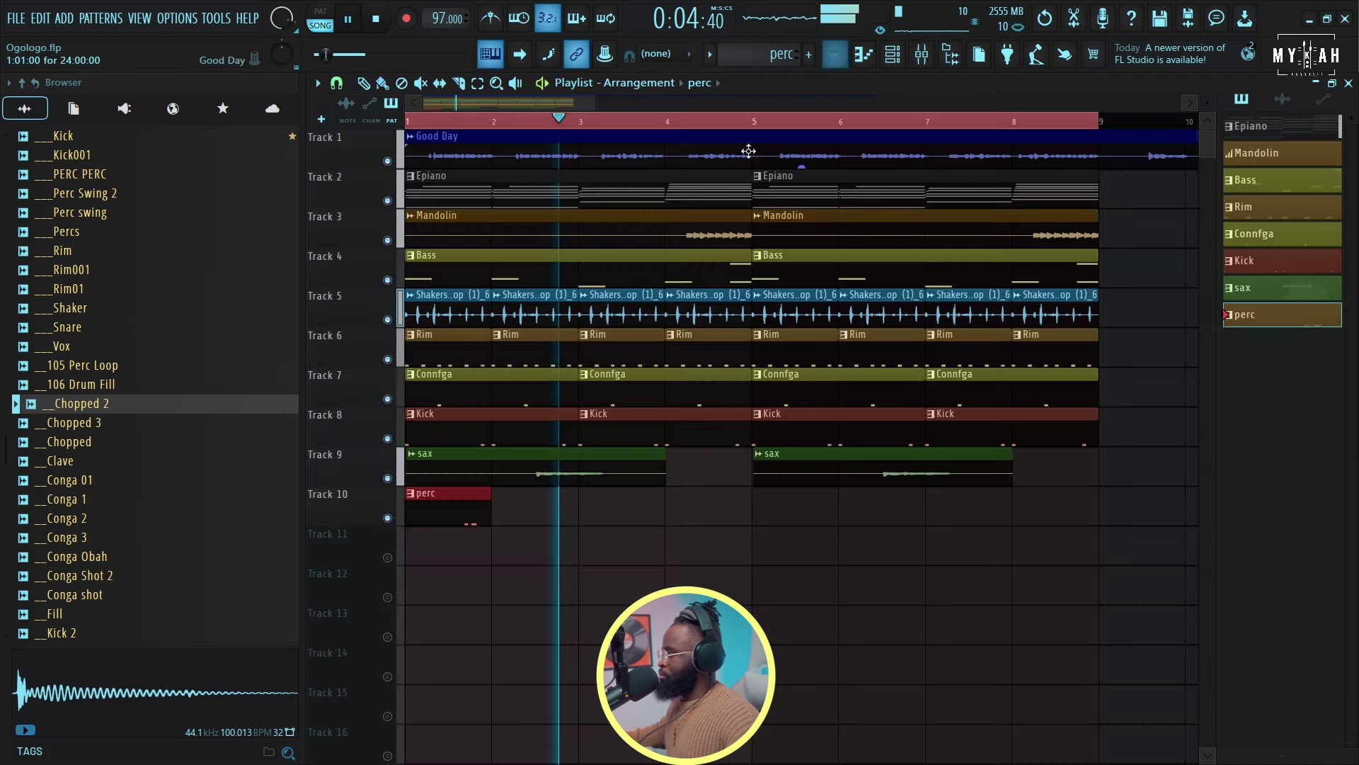
{"action": "key", "text": "space"}
{"action": "mouse_move", "coordinate": [495, 507]}
{"action": "left_mouse_down"}
{"action": "mouse_move", "coordinate": [718, 525]}
{"action": "mouse_move", "coordinate": [1020, 507]}
{"action": "left_mouse_up"}
{"action": "key", "text": "space"}
Step: Load the Chopped 3 sample as a channel and place a short C5 note at step 15 of bar 1
{"action": "key", "text": "F5"}
{"action": "key", "text": "F6"}
{"action": "left_click_drag", "start_coordinate": [78, 422], "coordinate": [599, 387]}
{"action": "right_click", "coordinate": [599, 388]}
{"action": "left_click", "coordinate": [630, 388]}
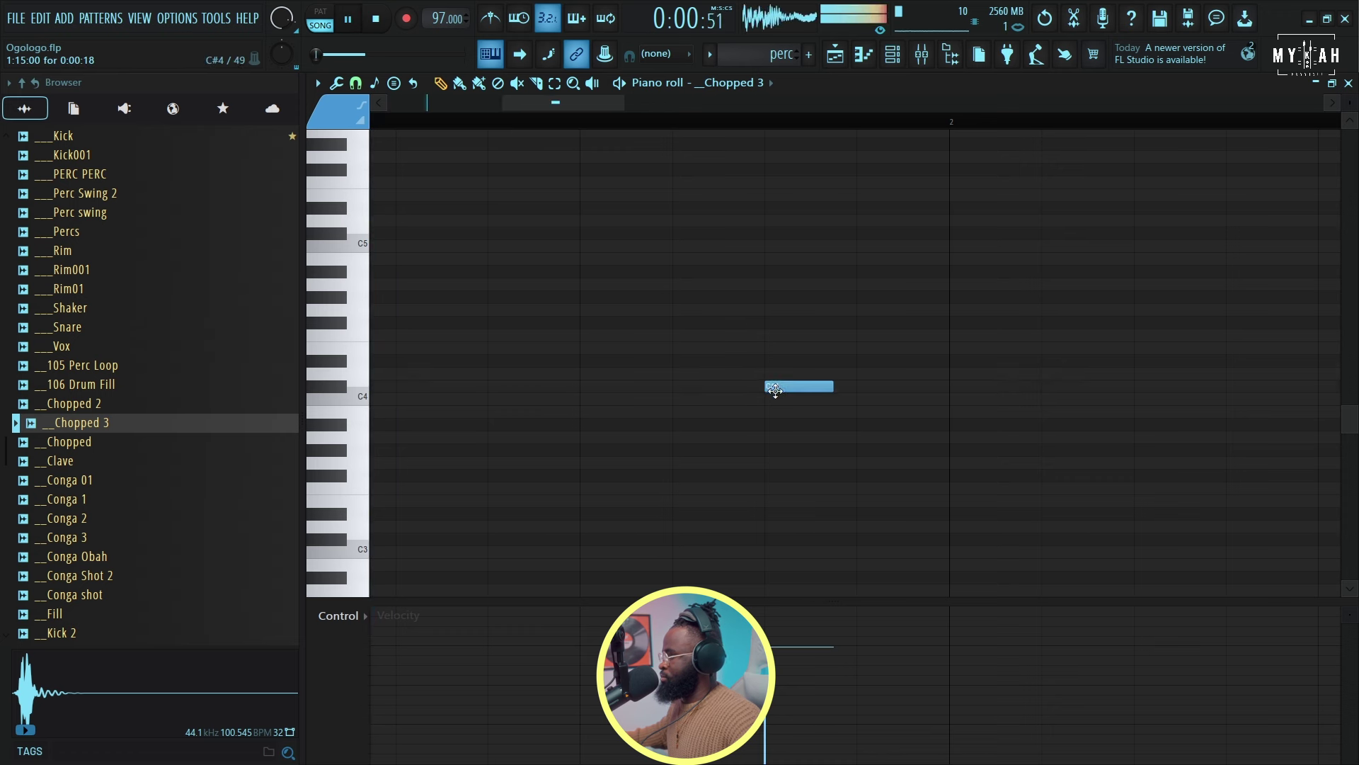
{"action": "left_click_drag", "start_coordinate": [790, 241], "coordinate": [791, 228]}
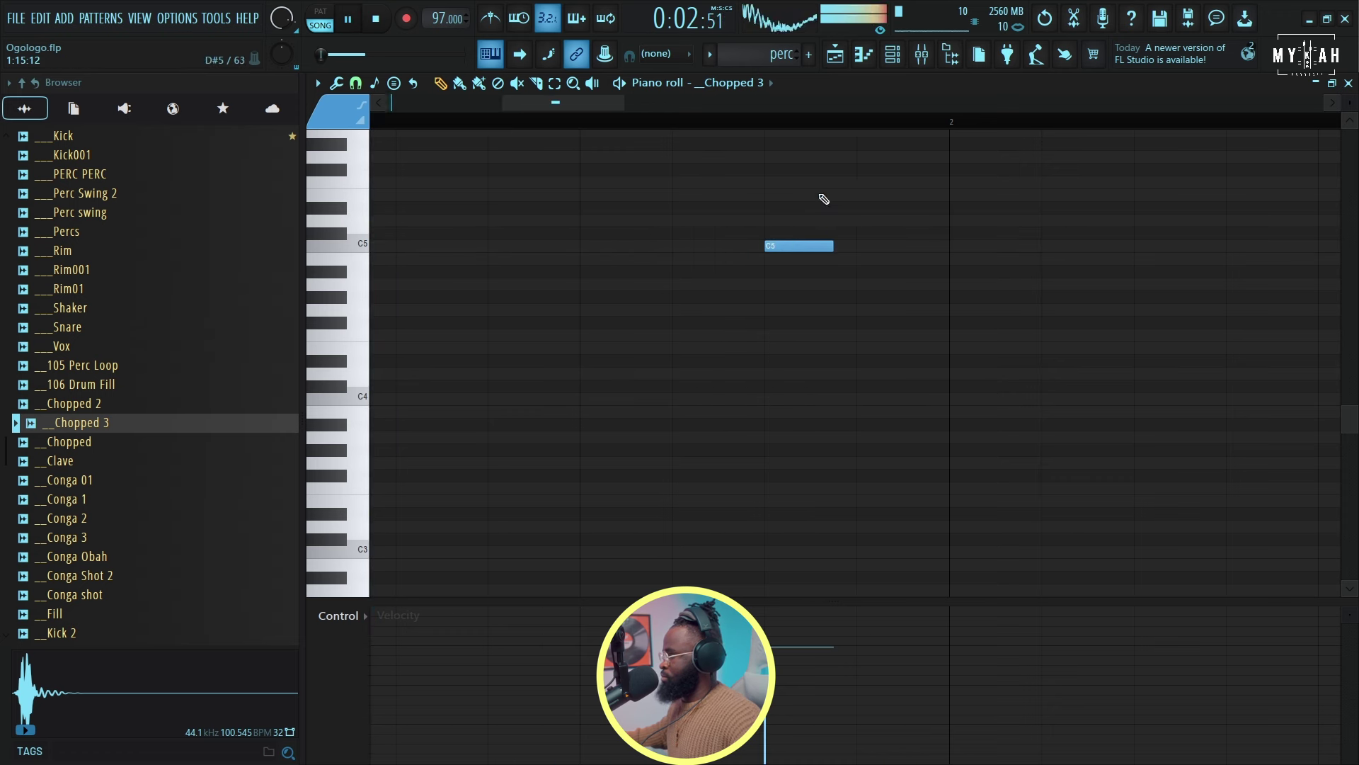
Step: Inspect the Chopped 3 sampler settings, return to the playlist and stop playback
{"action": "left_click", "coordinate": [893, 54]}
{"action": "left_click", "coordinate": [570, 396]}
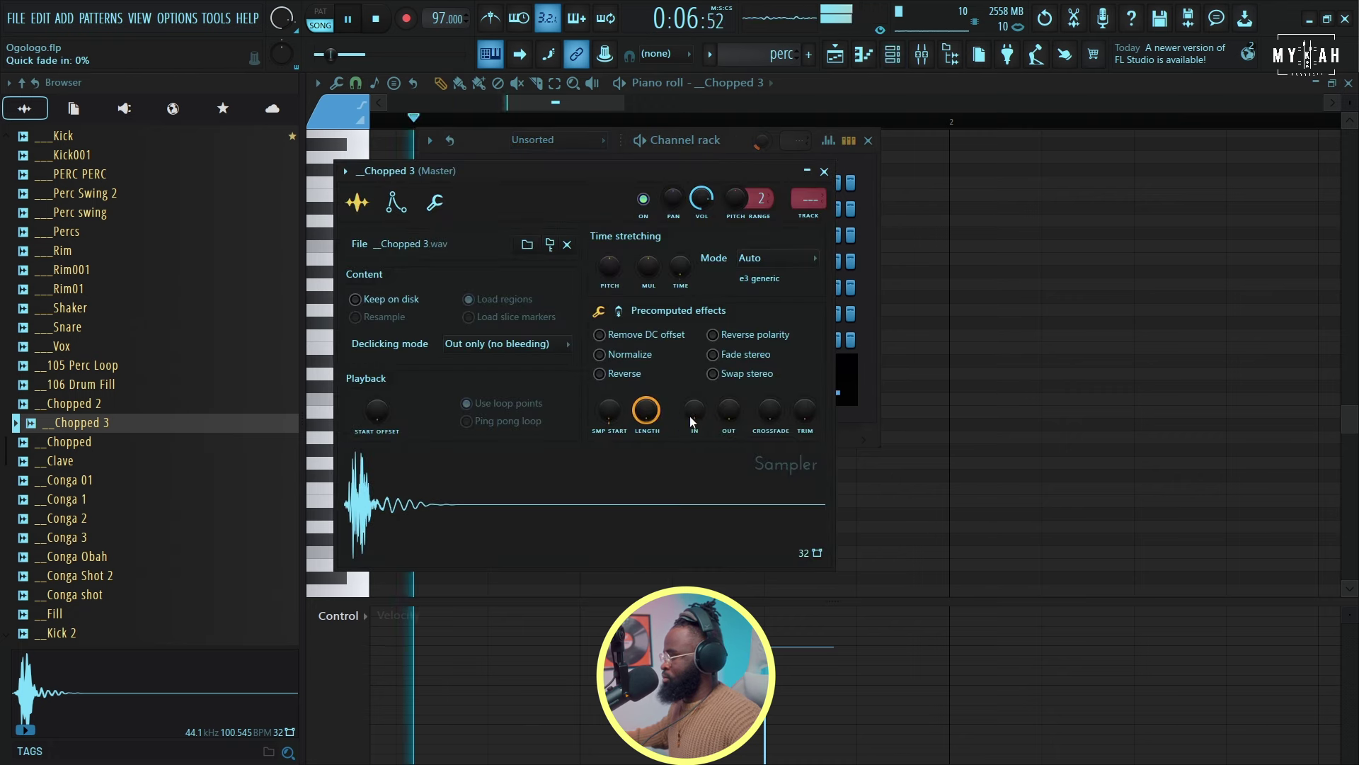
{"action": "left_click", "coordinate": [835, 55]}
{"action": "key", "text": "space"}
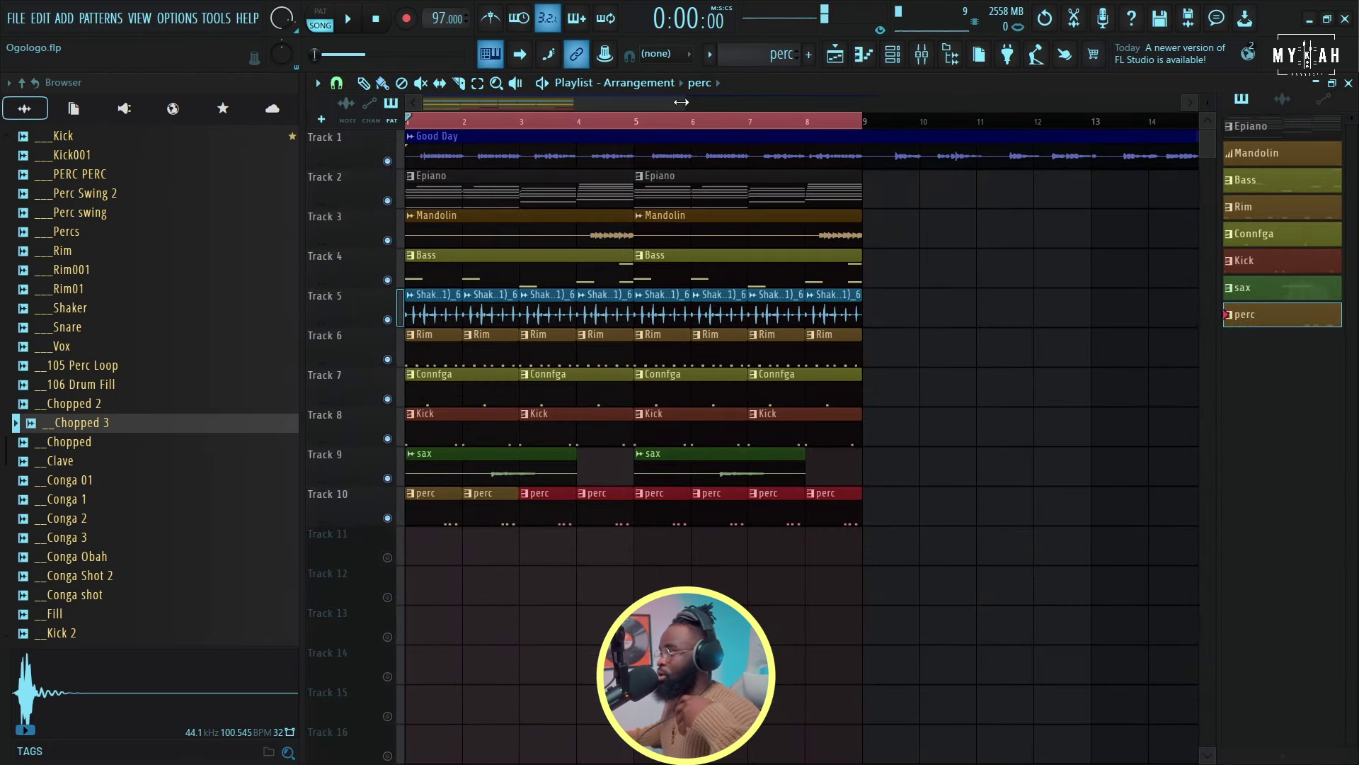
Step: Duplicate the Track 2 to 10 clips from bars 1–8 into bars 9–16 and delete the two copied Bass clips
{"action": "left_click_drag", "start_coordinate": [681, 102], "coordinate": [608, 102]}
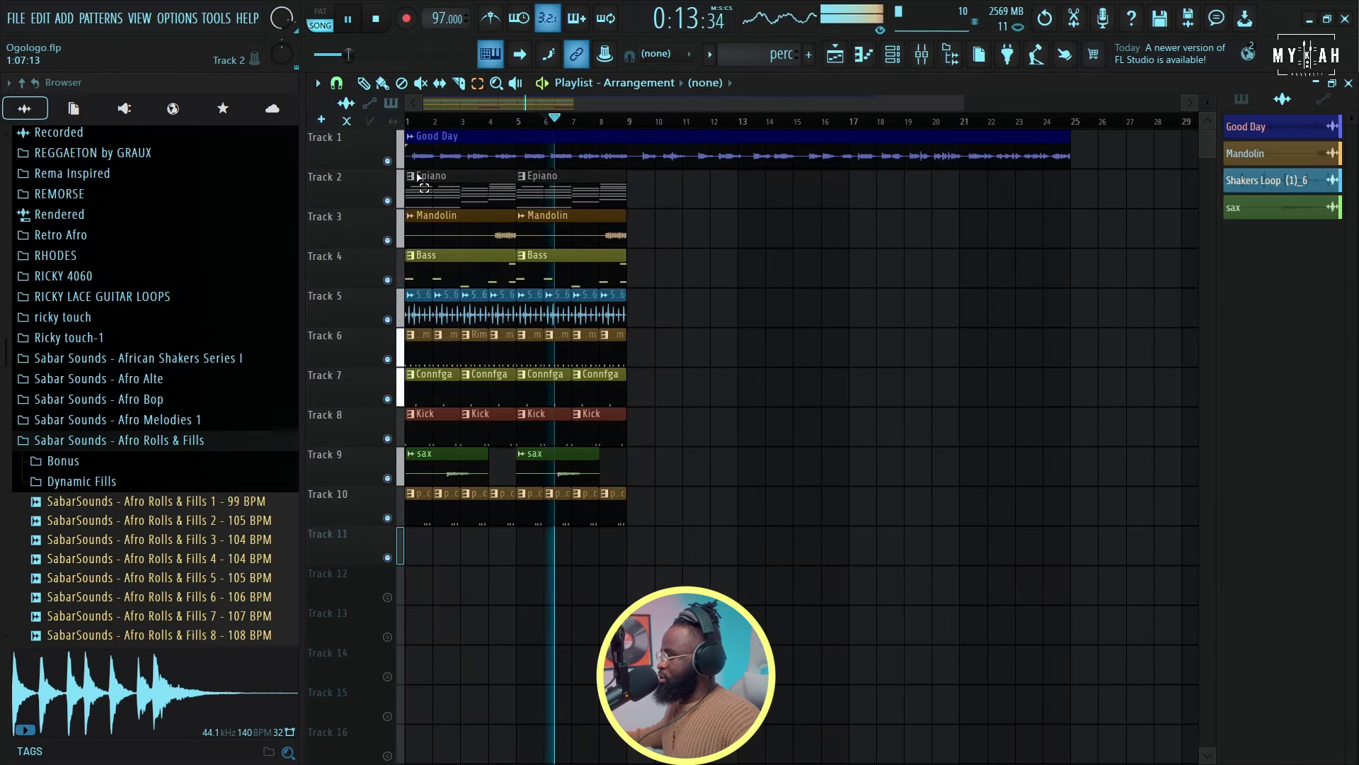
{"action": "mouse_move", "coordinate": [418, 177]}
{"action": "left_mouse_down"}
{"action": "mouse_move", "coordinate": [552, 524]}
{"action": "mouse_move", "coordinate": [637, 522]}
{"action": "left_mouse_up"}
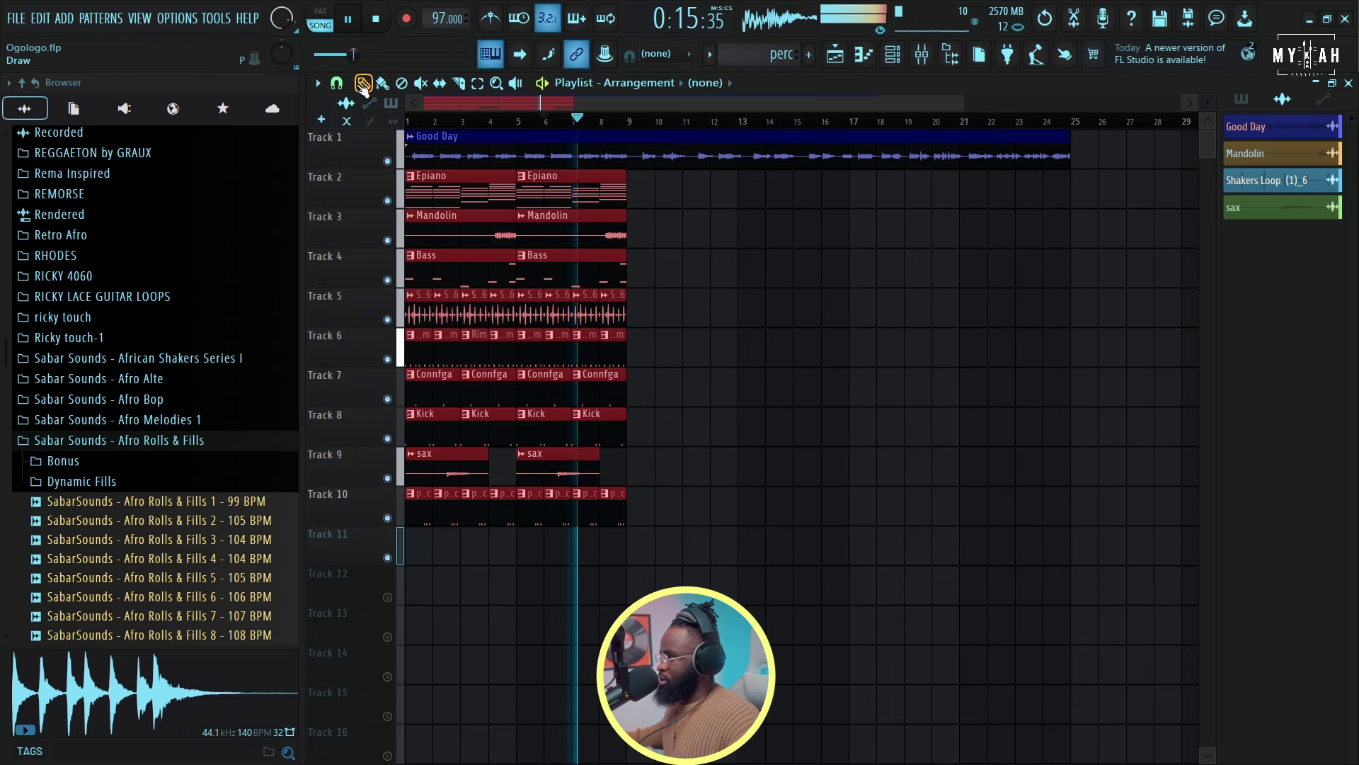
{"action": "key", "text": "ctrl+b"}
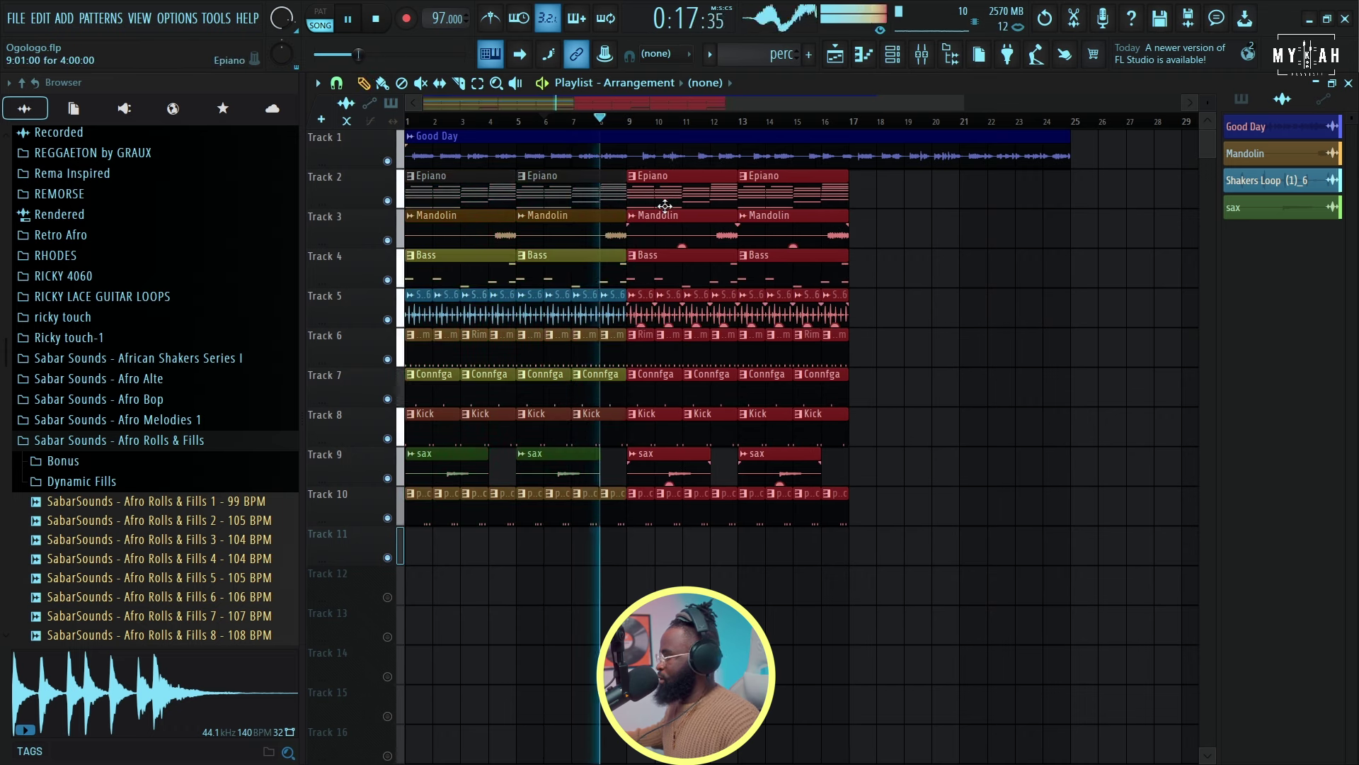
{"action": "right_click", "coordinate": [656, 275]}
{"action": "right_click", "coordinate": [786, 275]}
{"action": "scroll", "coordinate": [685, 131], "scroll_direction": "down", "scroll_amount": 3}
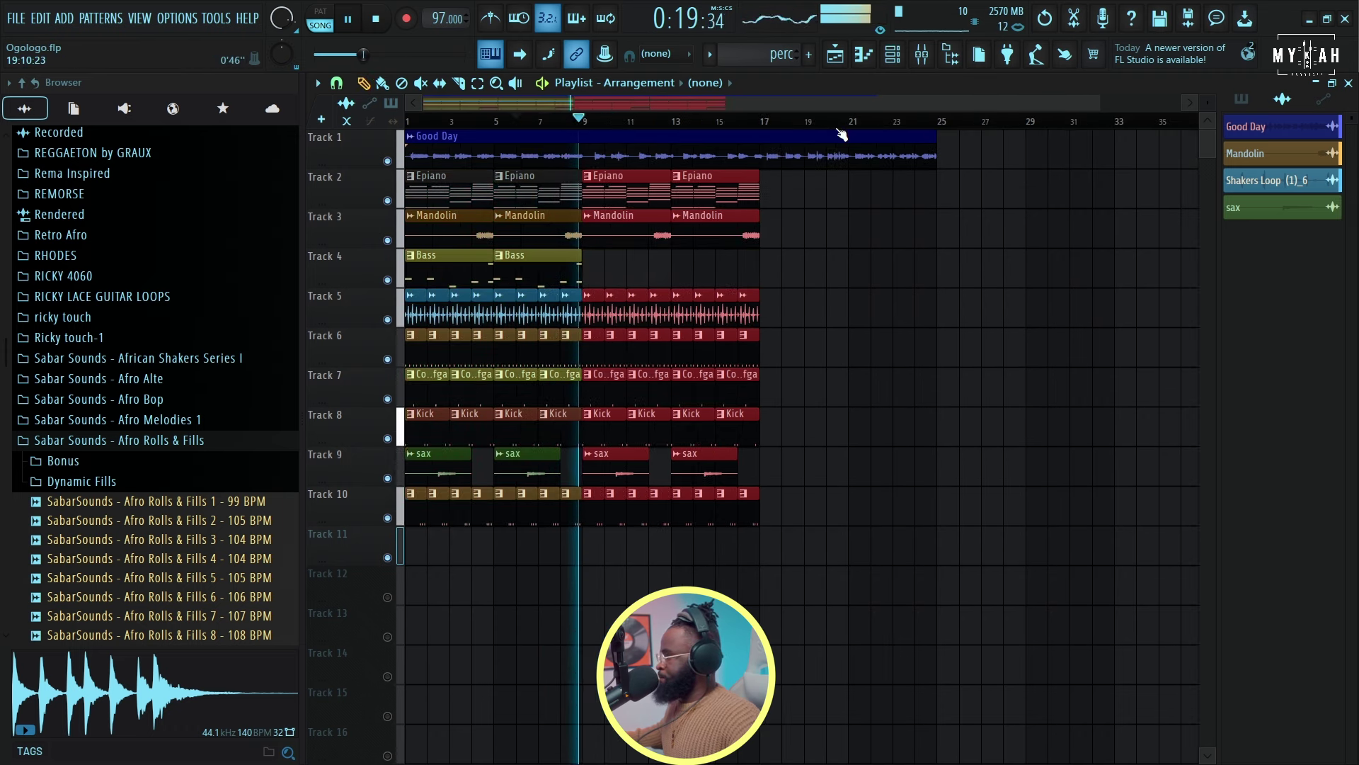
Step: Duplicate the bars 9–16 clips into bars 17–24 and delete the Mandolin clips from bar 9 onward
{"action": "left_click_drag", "start_coordinate": [582, 192], "coordinate": [725, 527]}
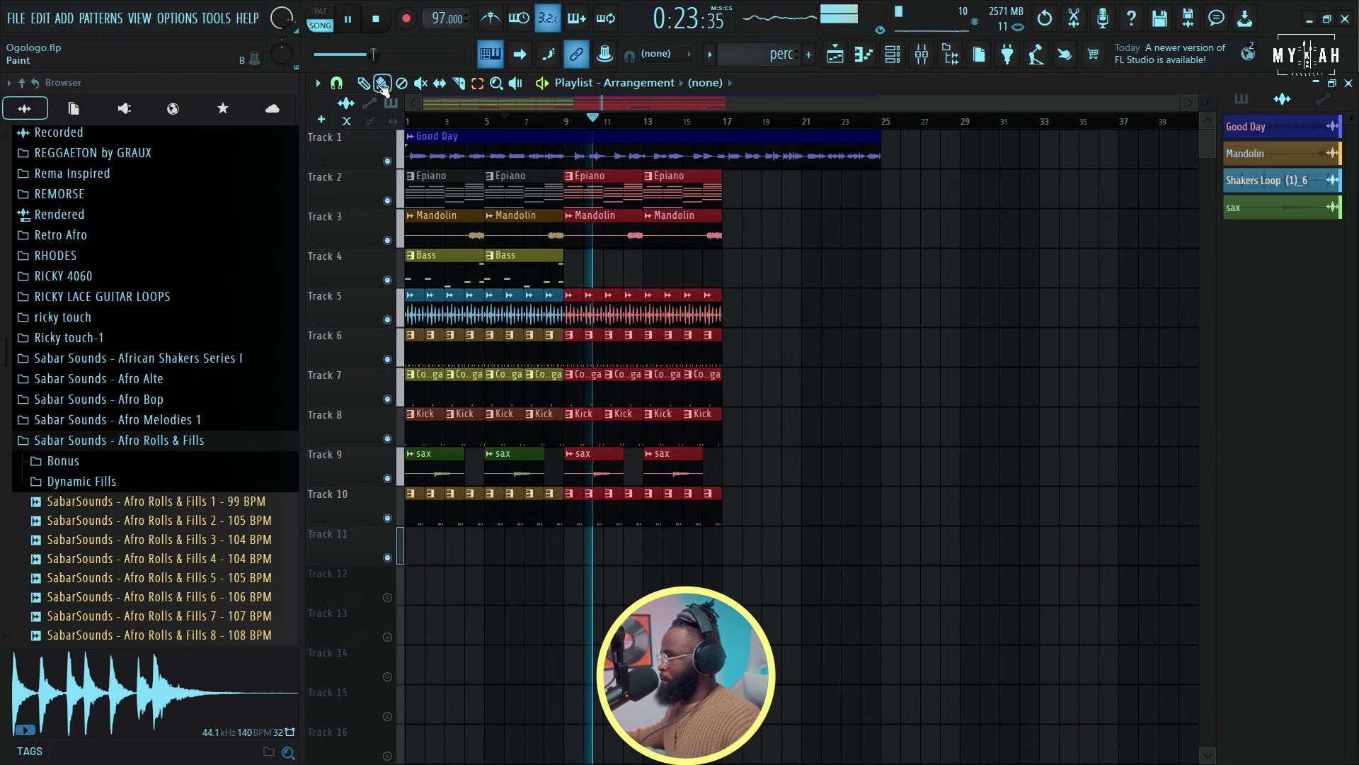
{"action": "left_click_drag", "start_coordinate": [608, 194], "coordinate": [763, 223]}
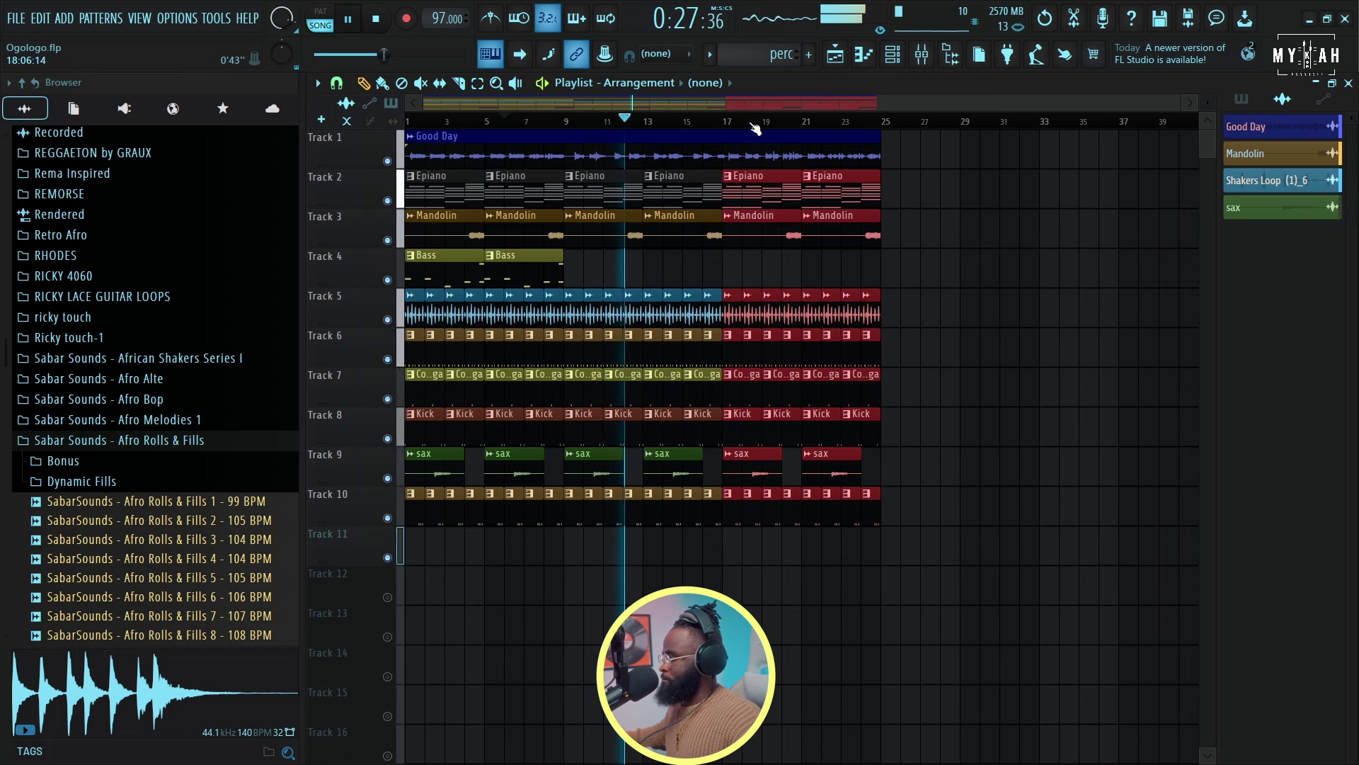
{"action": "left_click", "coordinate": [895, 60]}
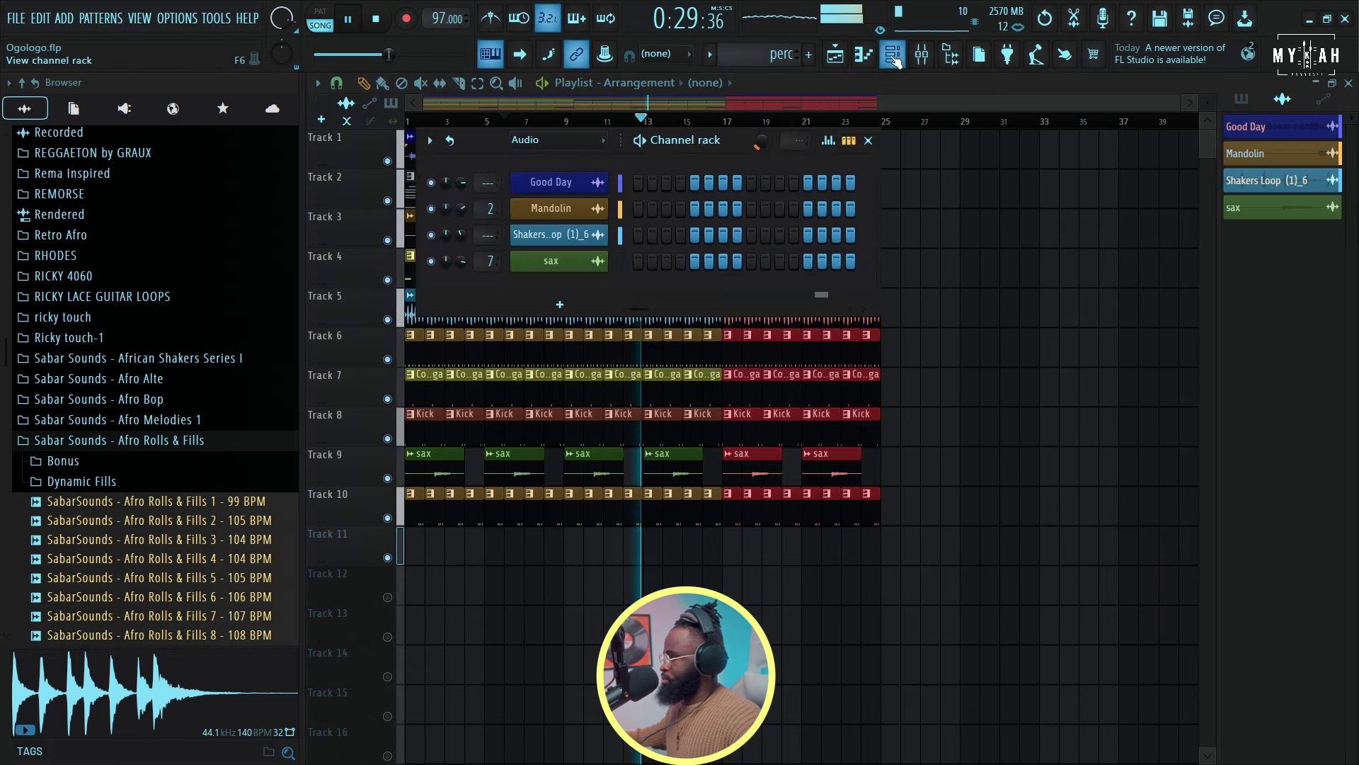
{"action": "key", "text": "F6"}
{"action": "right_click", "coordinate": [616, 233]}
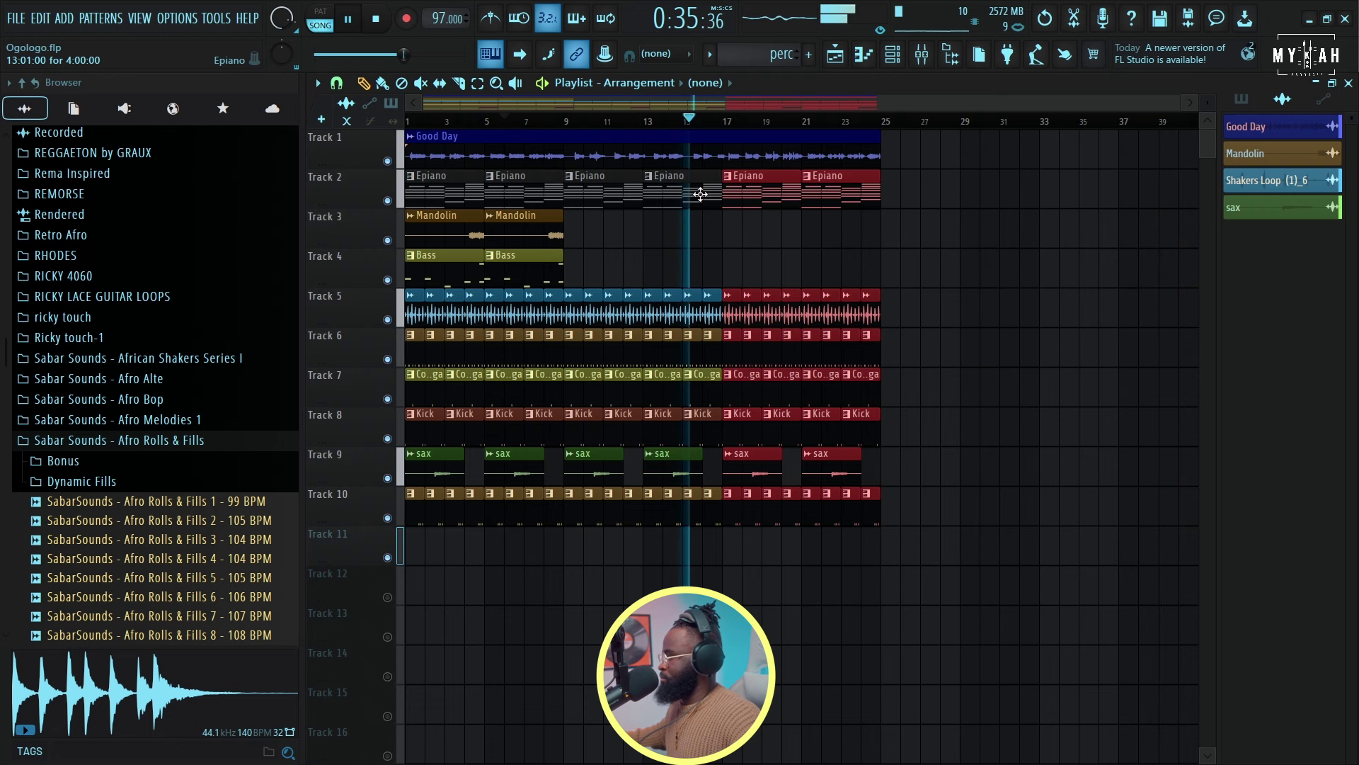
Step: Add three short D4 notes to CONGA 1 in the bass pattern, at bar 1, halfway through bar 1 and at bar 2
{"action": "left_click", "coordinate": [531, 266]}
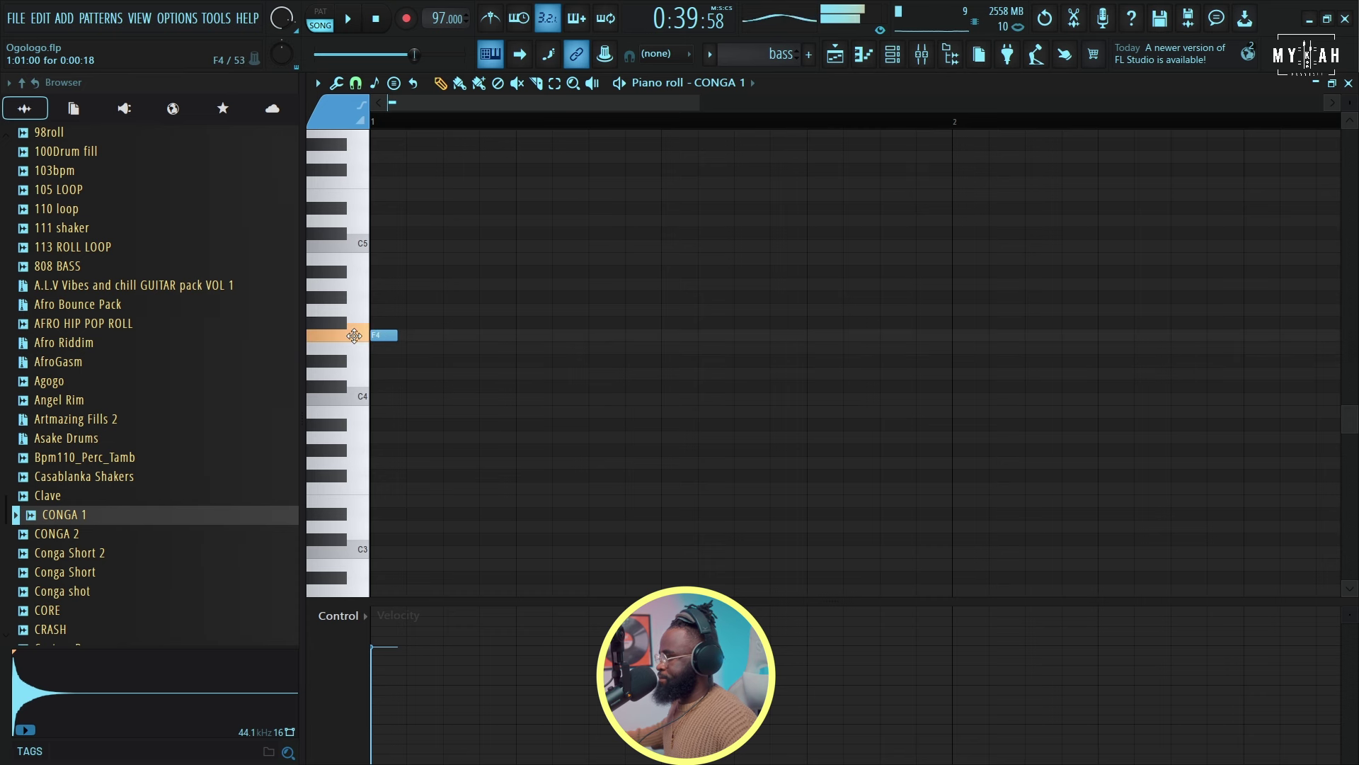
{"action": "key", "text": "space"}
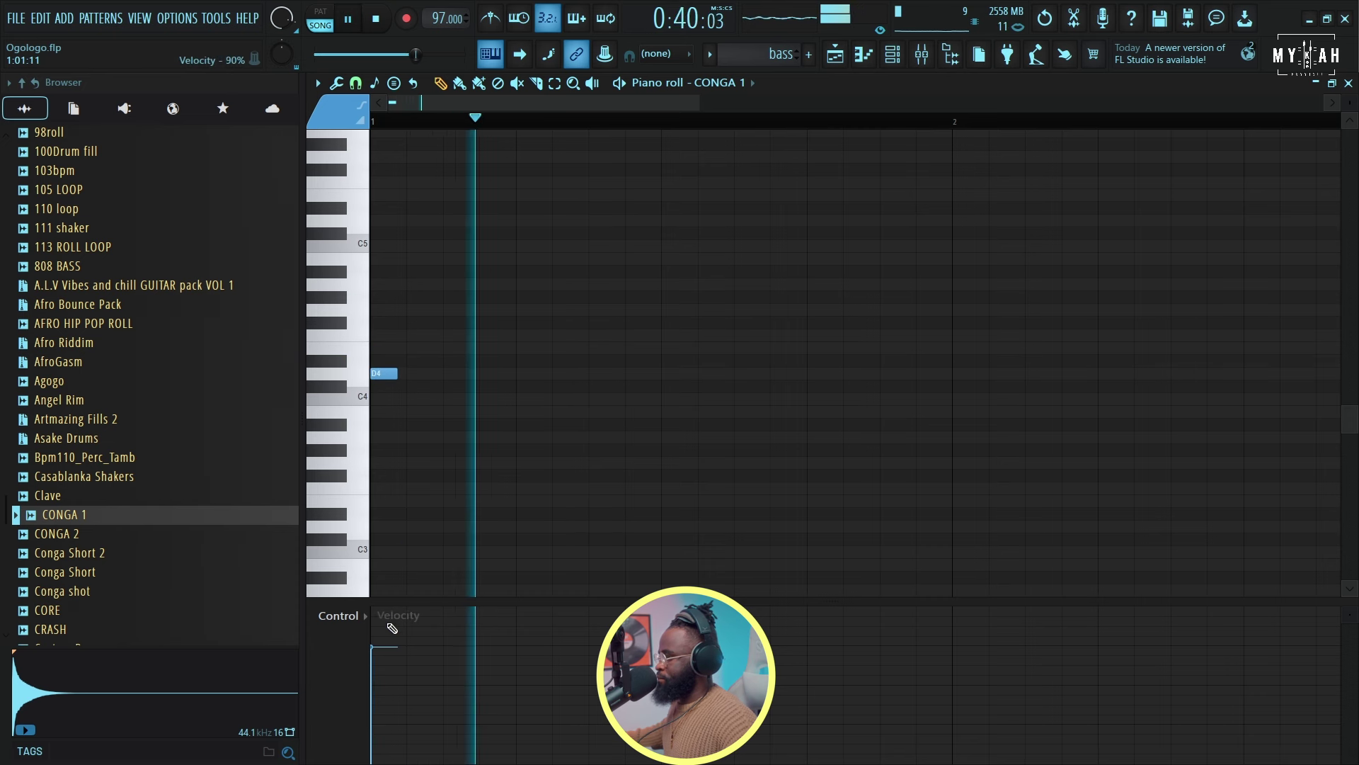
{"action": "left_click_drag", "start_coordinate": [397, 374], "coordinate": [469, 373]}
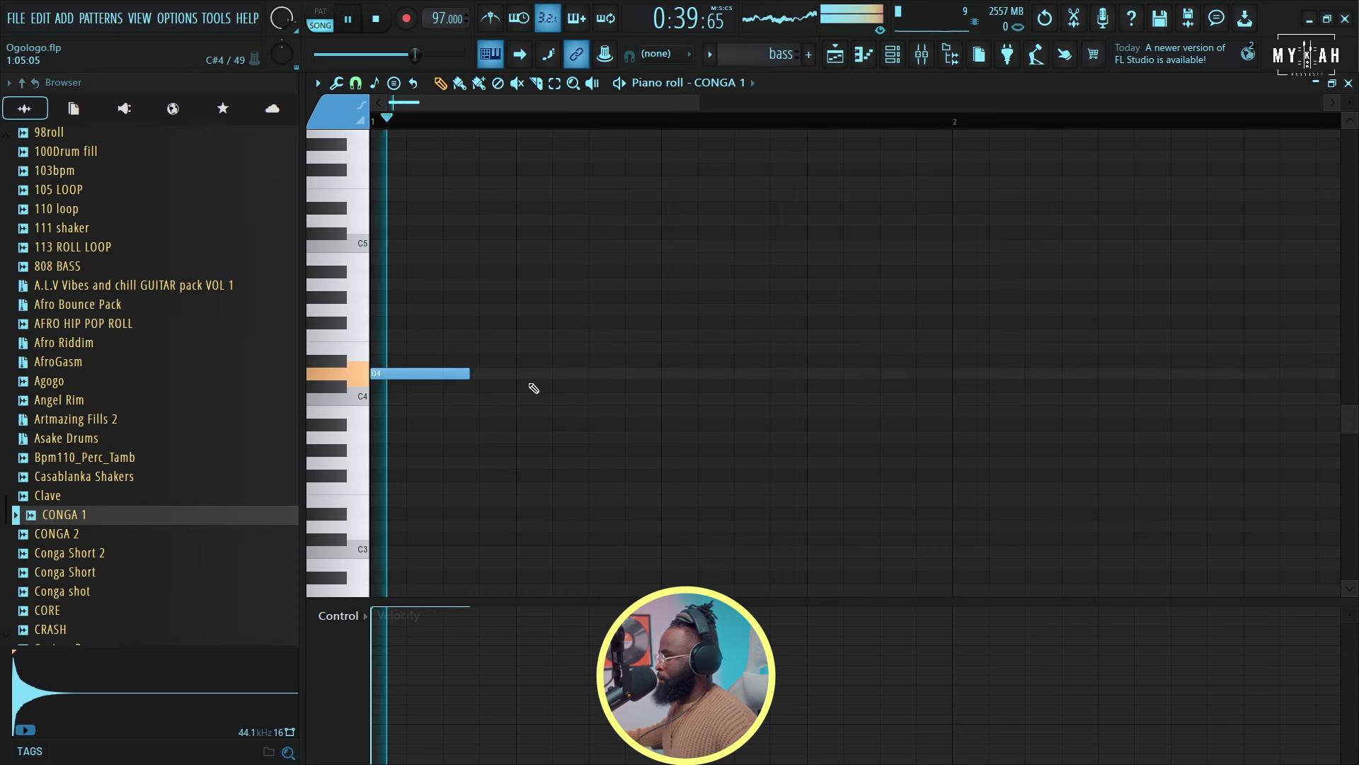
{"action": "left_click", "coordinate": [655, 373]}
{"action": "scroll", "coordinate": [586, 387], "scroll_direction": "down", "scroll_amount": 3}
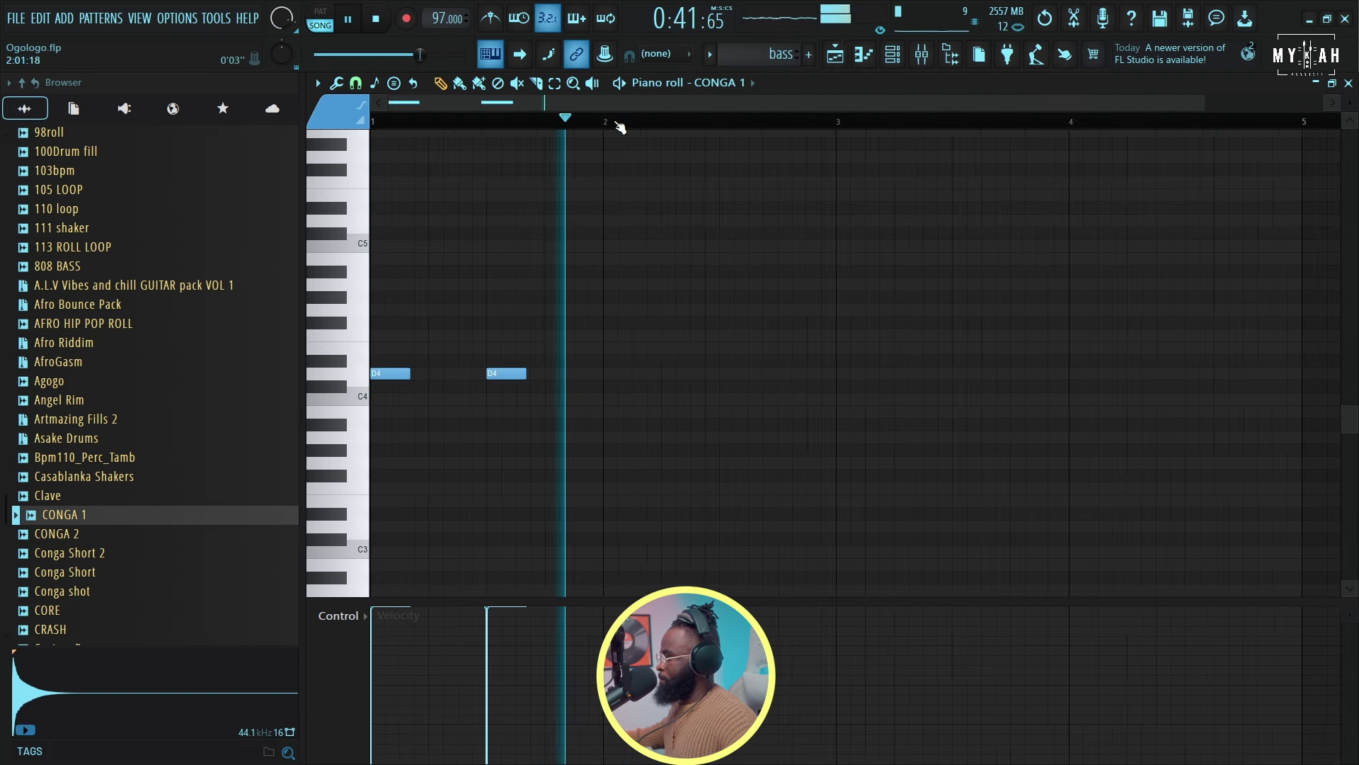
{"action": "left_click", "coordinate": [594, 375]}
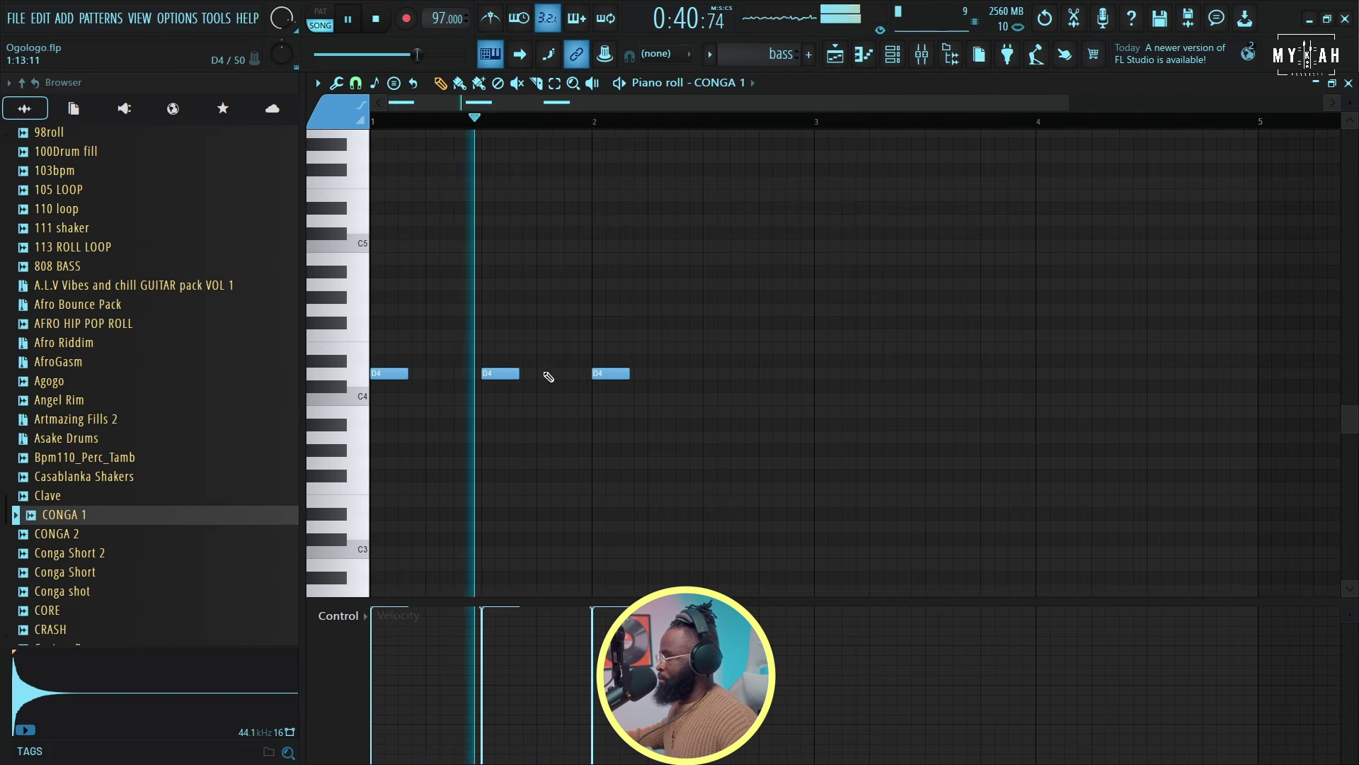
Step: Extend the CONGA 1 line with a D4 note halfway through bar 2, two A3 notes in bar 3 and two C4 notes in bar 4
{"action": "key", "text": "space"}
{"action": "key", "text": "space"}
{"action": "right_click", "coordinate": [549, 224]}
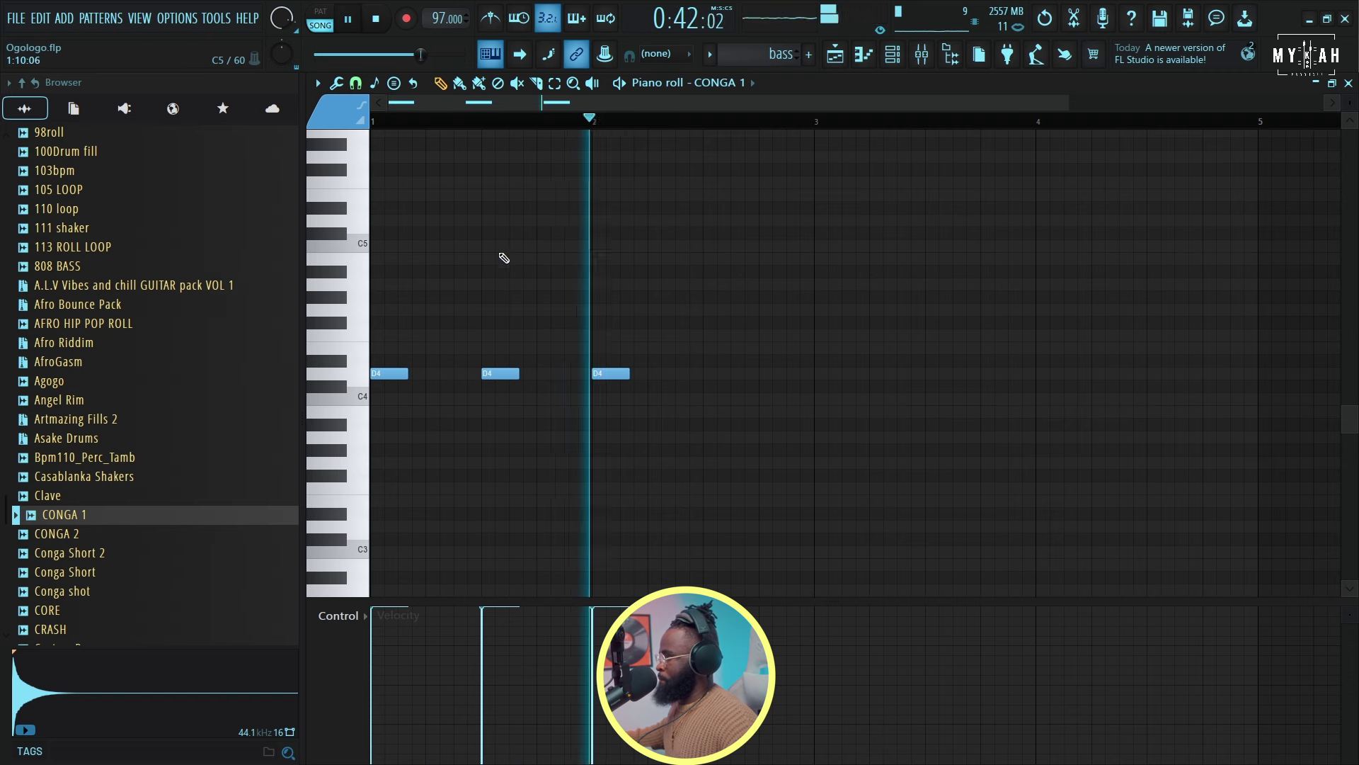
{"action": "left_click", "coordinate": [710, 375]}
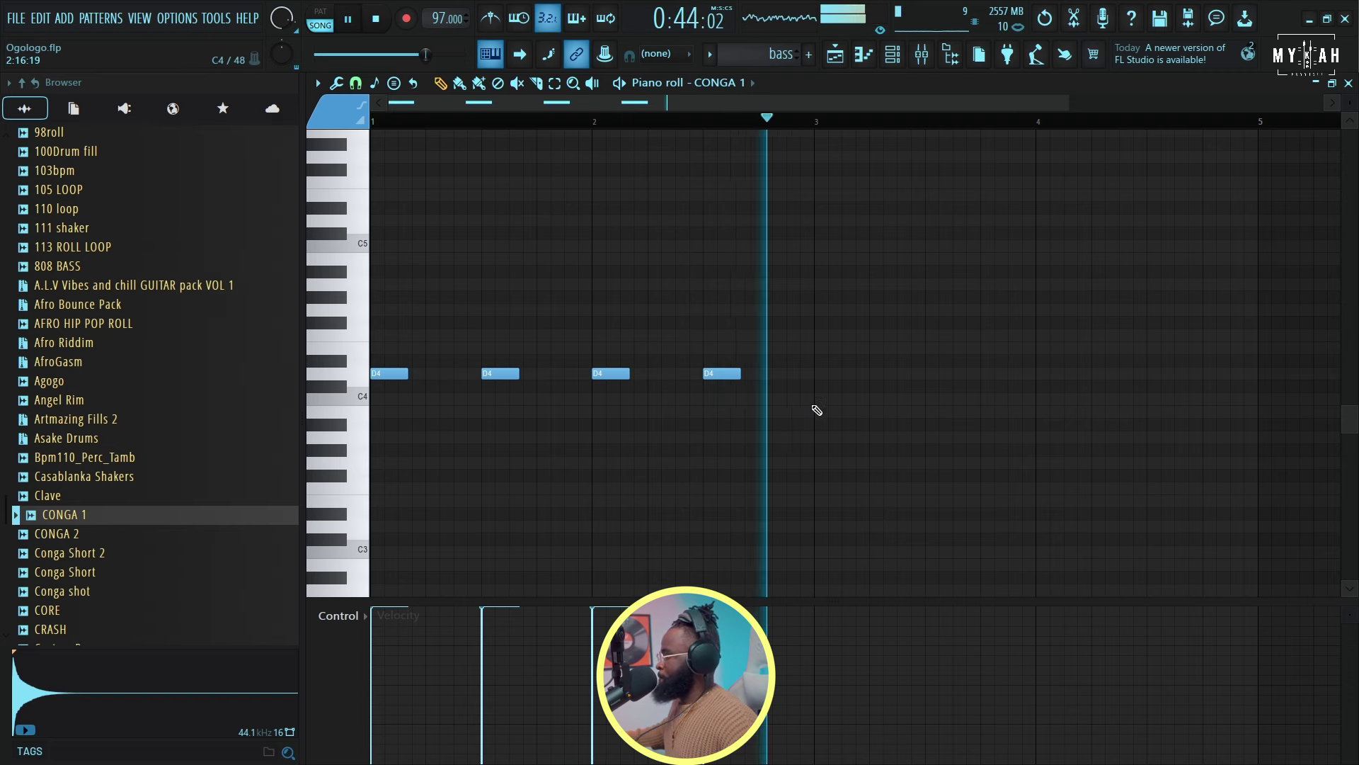
{"action": "left_click", "coordinate": [820, 438]}
{"action": "scroll", "coordinate": [788, 152], "scroll_direction": "down", "scroll_amount": 2}
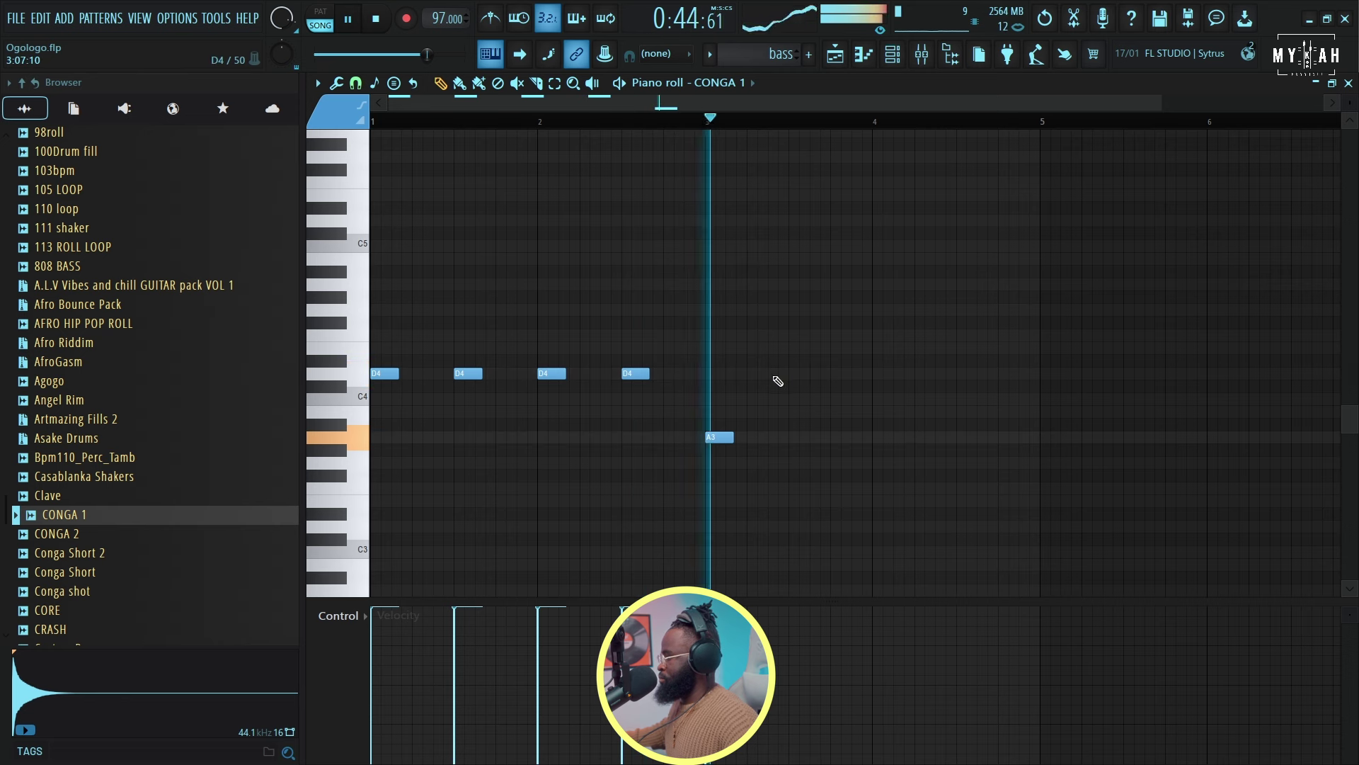
{"action": "left_click", "coordinate": [800, 437]}
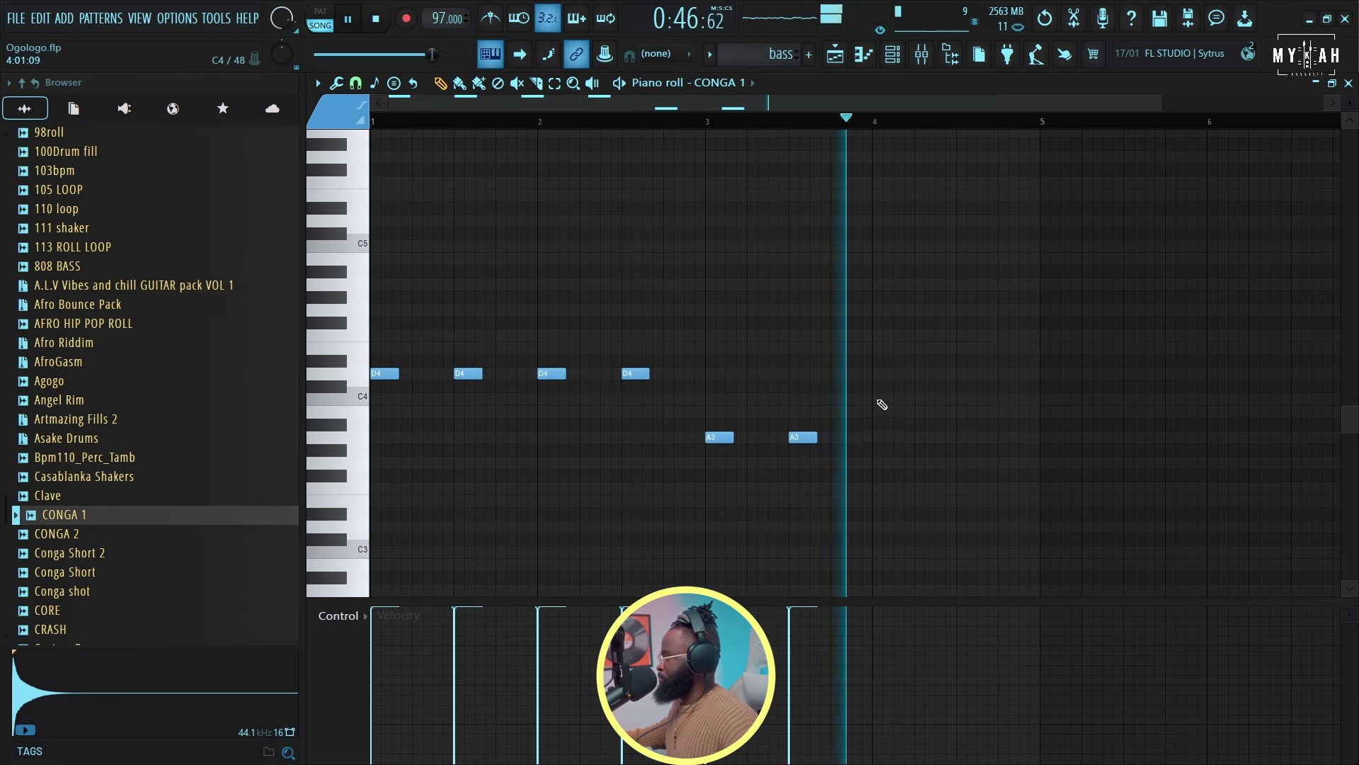
{"action": "left_click", "coordinate": [881, 399]}
{"action": "left_click", "coordinate": [960, 399]}
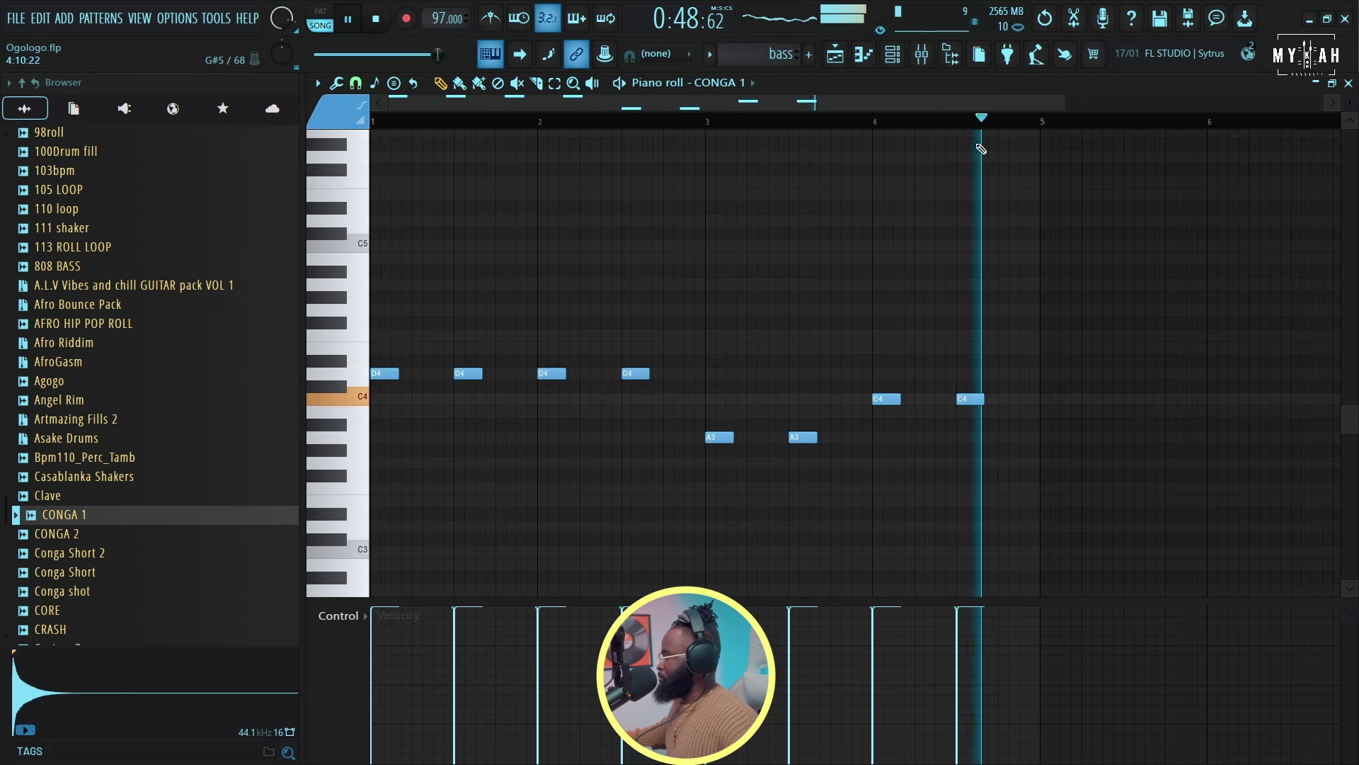
Step: Shorten the second C4 note in bar 4, add short G4 and C5 notes after it and nudge both slightly later
{"action": "key", "text": "space"}
{"action": "scroll", "coordinate": [761, 309], "scroll_direction": "up", "scroll_amount": 3}
{"action": "key", "text": "space"}
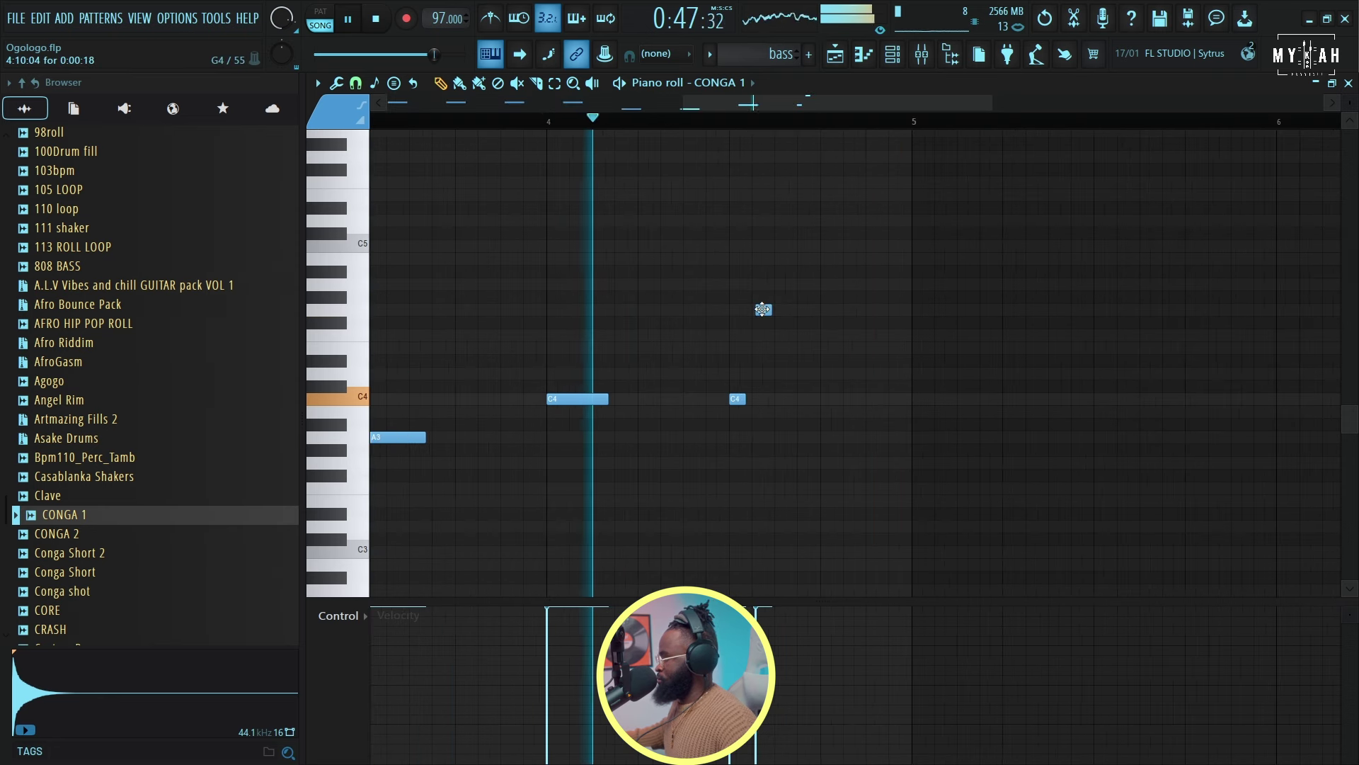
{"action": "left_click", "coordinate": [781, 246]}
{"action": "key", "text": "space"}
{"action": "left_click_drag", "start_coordinate": [785, 246], "coordinate": [794, 248]}
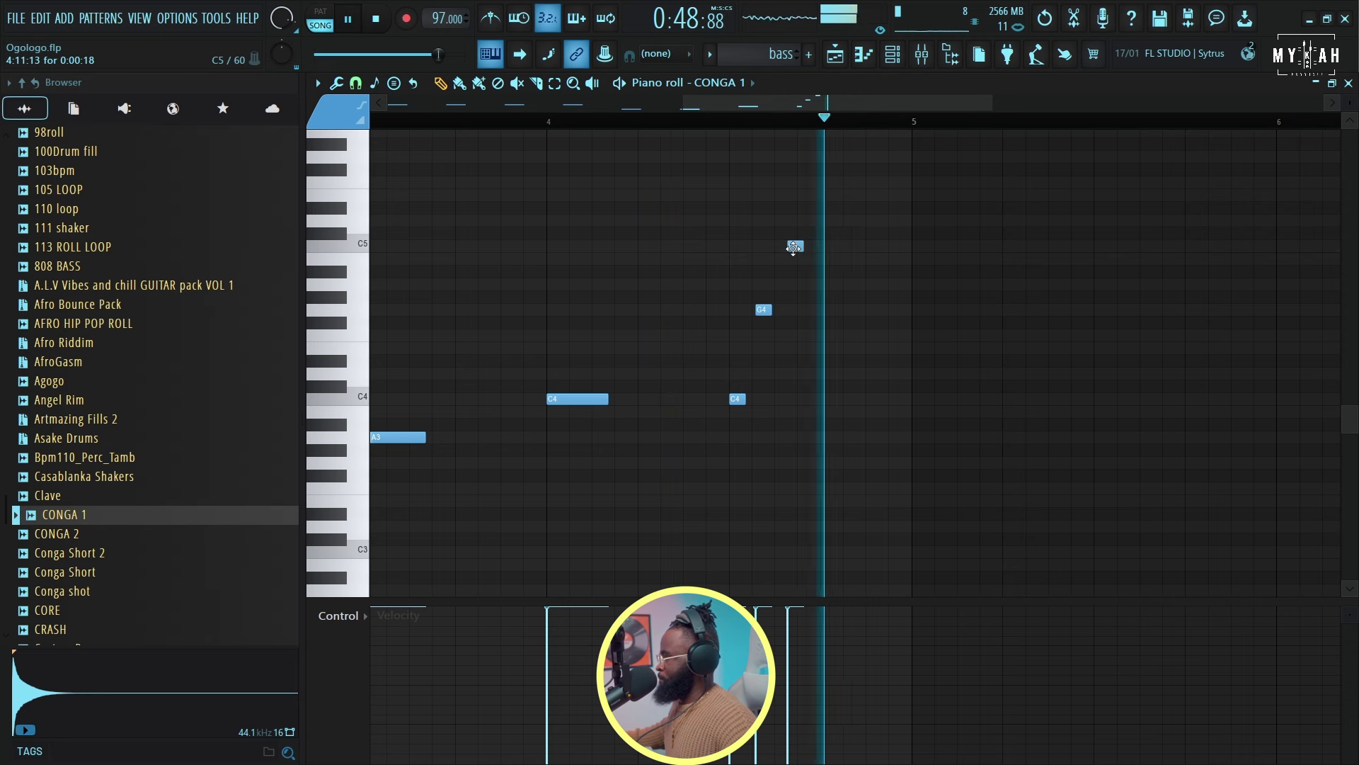
{"action": "left_click_drag", "start_coordinate": [794, 248], "coordinate": [805, 248]}
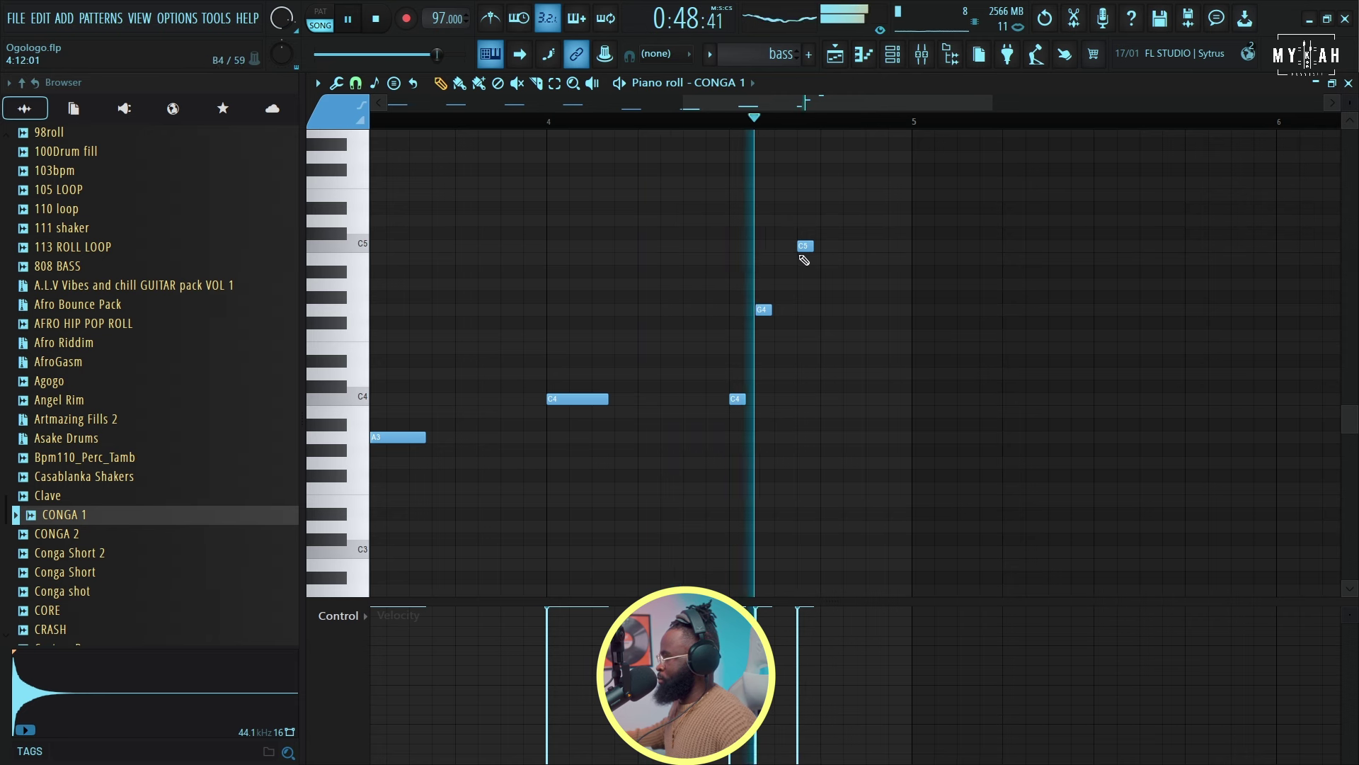
{"action": "left_click_drag", "start_coordinate": [758, 310], "coordinate": [763, 310]}
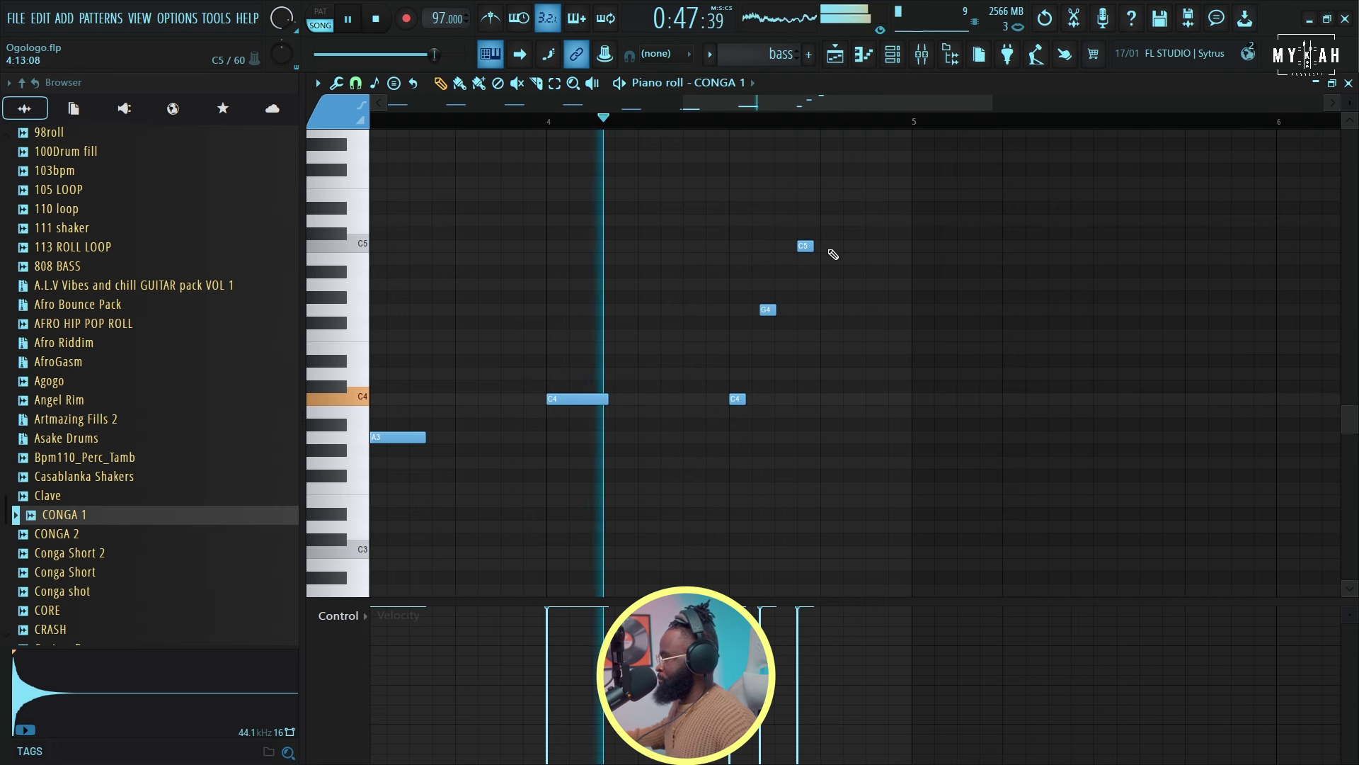
Step: Add two more short C5 notes near the end of bar 4 and nudge the earlier one slightly later
{"action": "left_click", "coordinate": [829, 247]}
{"action": "key", "text": "space"}
{"action": "key", "text": "space"}
{"action": "left_click", "coordinate": [875, 246]}
{"action": "left_click_drag", "start_coordinate": [837, 245], "coordinate": [848, 247]}
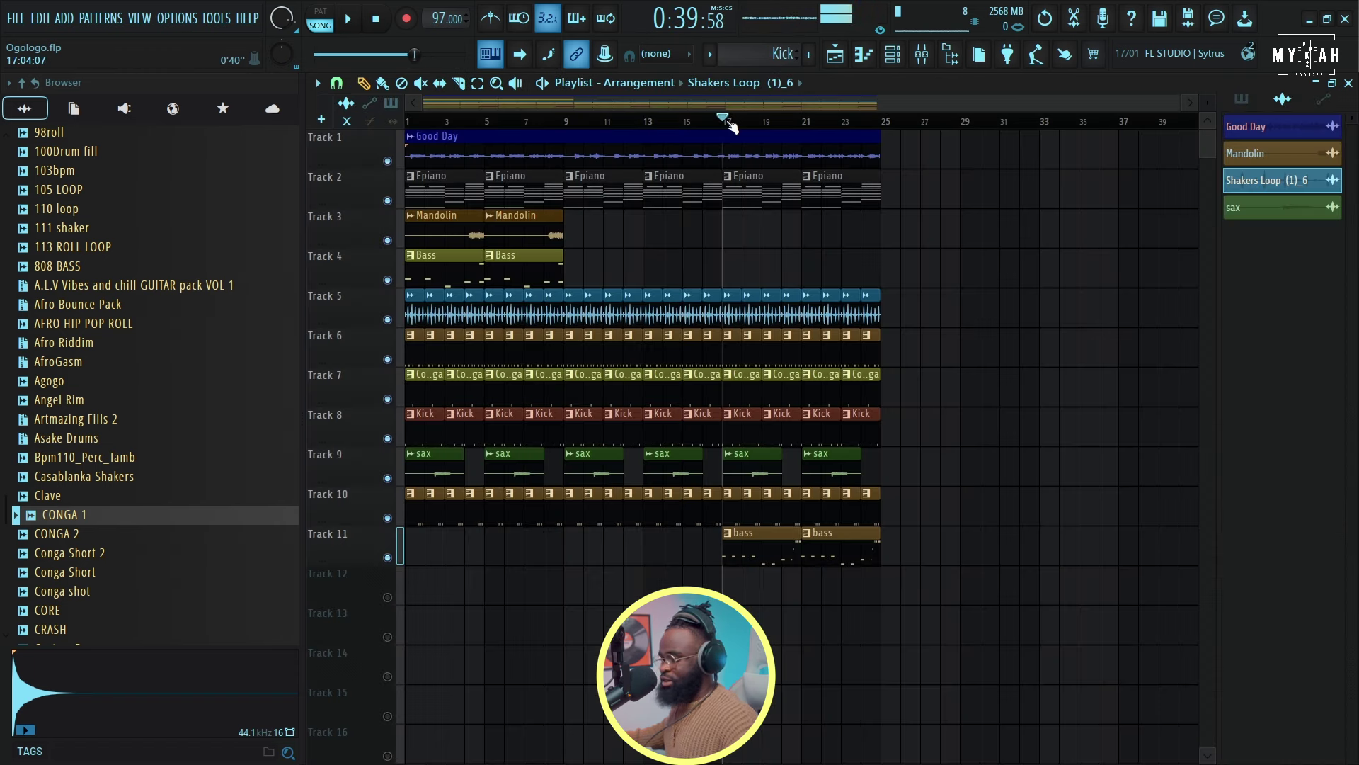
Step: Select bars 17–24 in the playlist and play them back with the new bass clips
{"action": "left_click_drag", "start_coordinate": [728, 124], "coordinate": [903, 144]}
{"action": "key", "text": "space"}
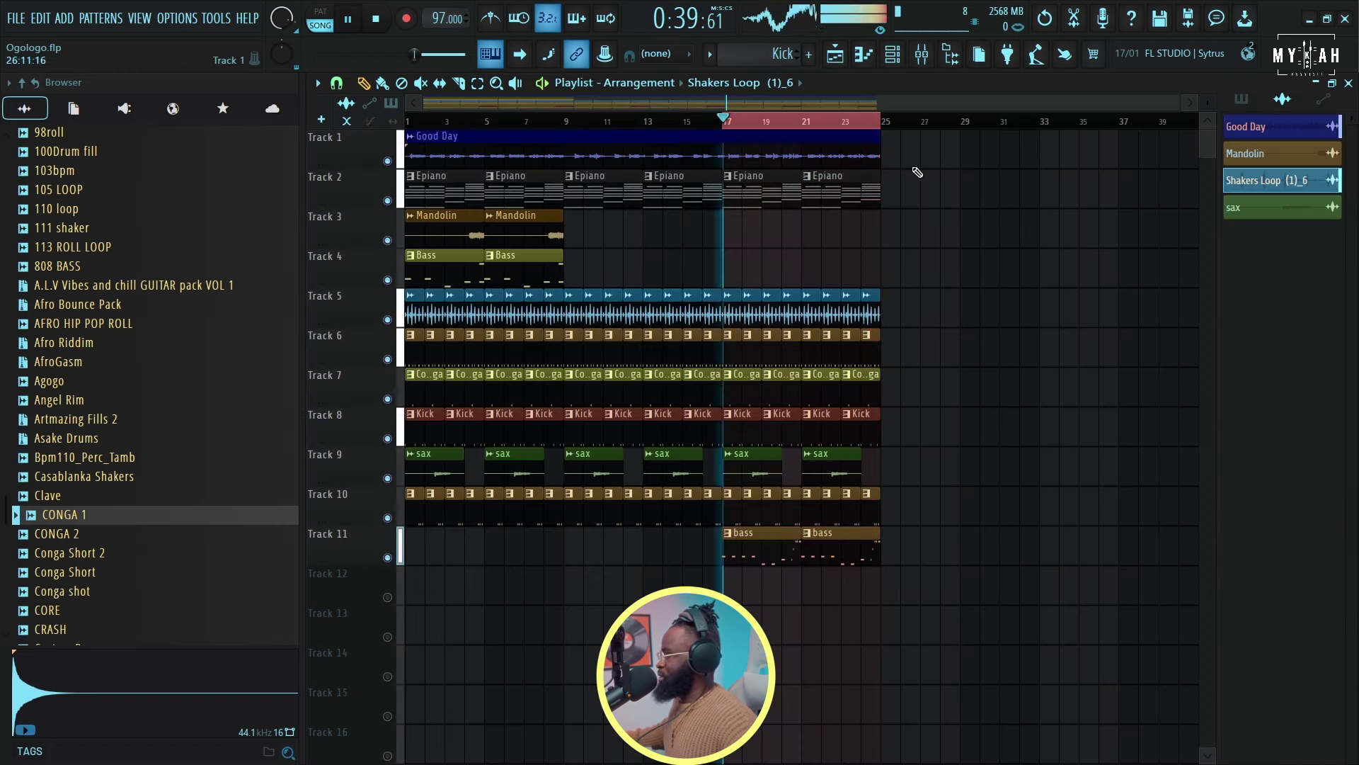
{"action": "scroll", "coordinate": [838, 132], "scroll_direction": "up", "scroll_amount": 4}
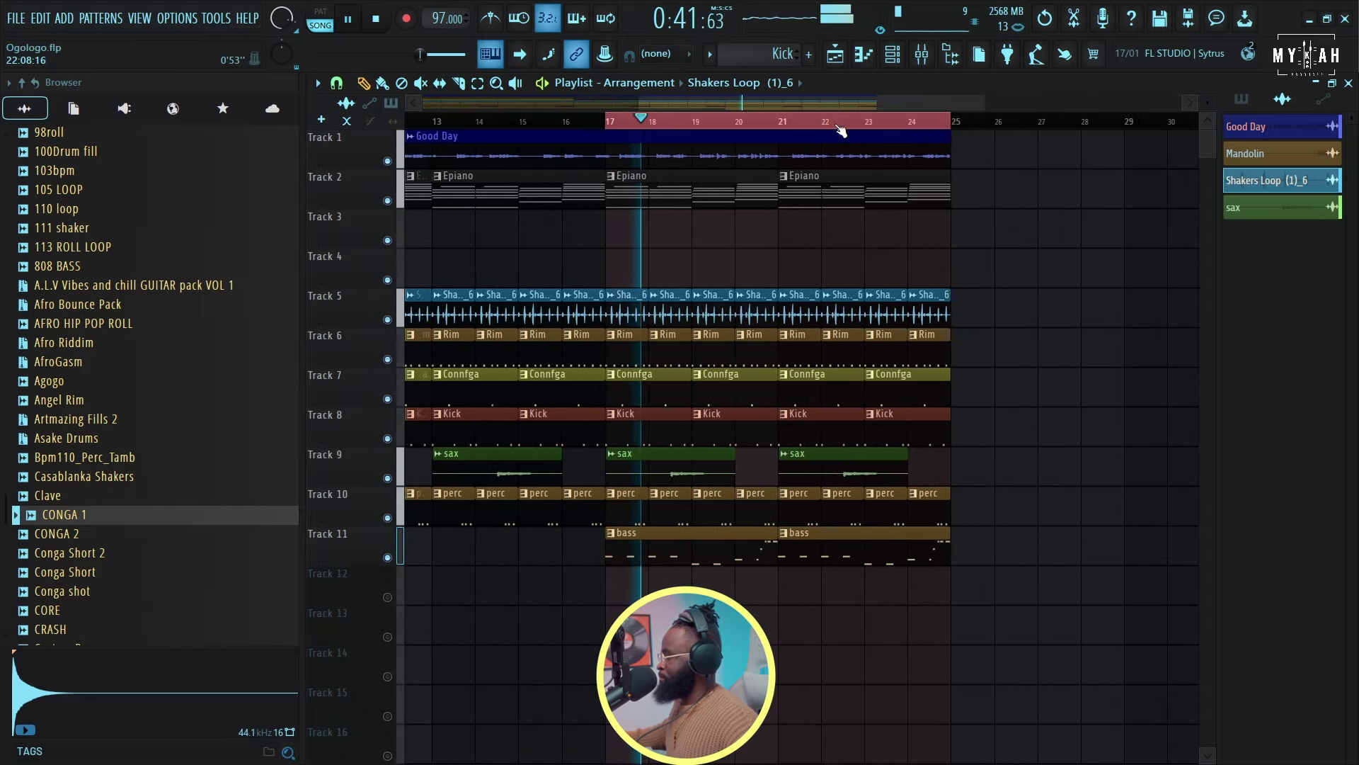
{"action": "scroll", "coordinate": [840, 131], "scroll_direction": "down", "scroll_amount": 4}
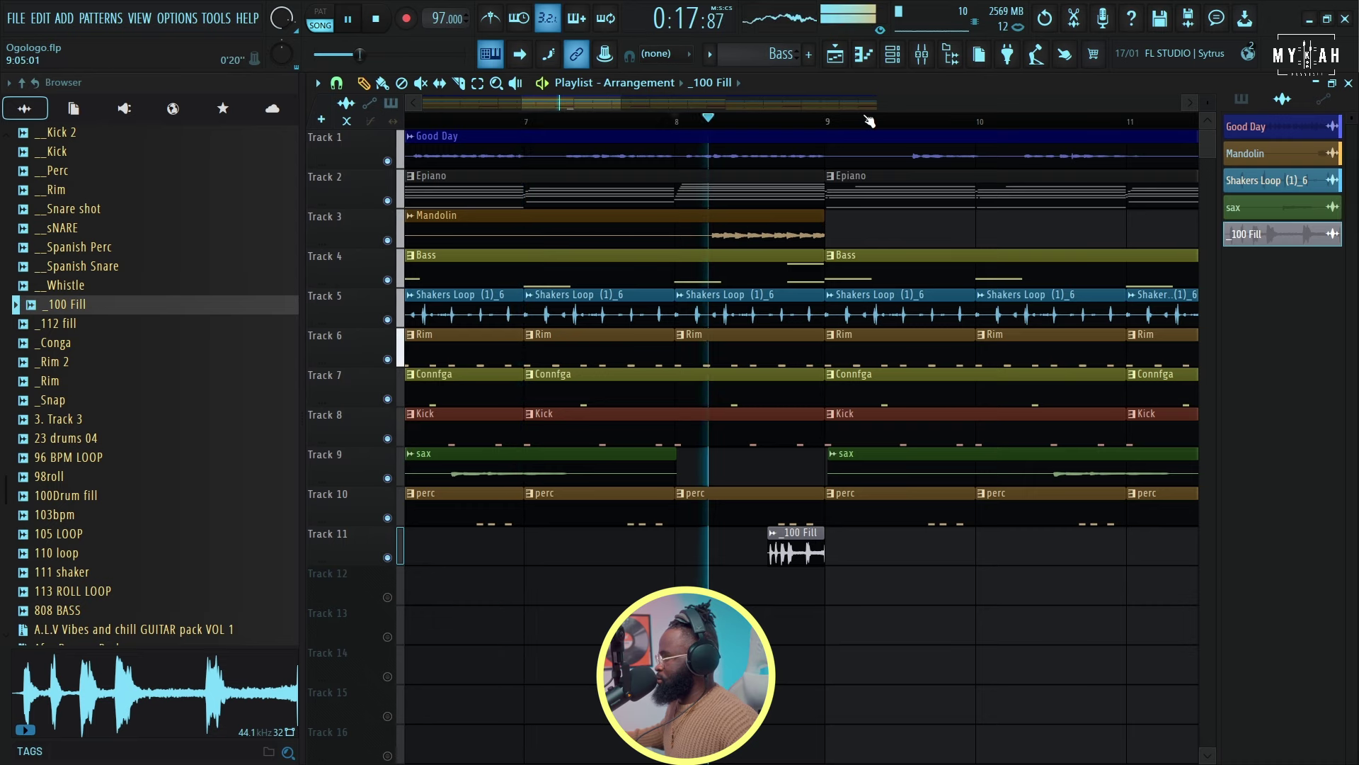
Step: Find the Jeb New Sauce kit in the sample browser and open its Fx folder
{"action": "scroll", "coordinate": [869, 122], "scroll_direction": "up", "scroll_amount": 7}
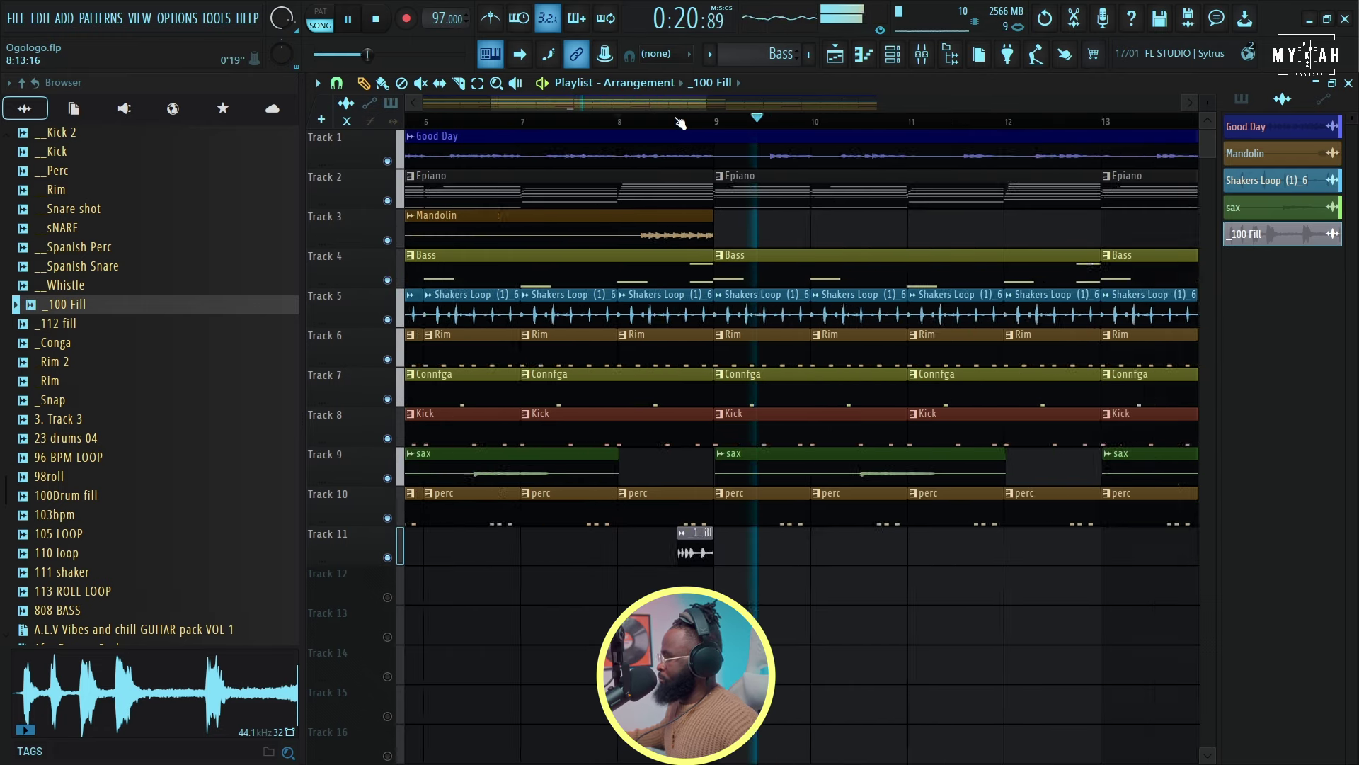
{"action": "scroll", "coordinate": [679, 124], "scroll_direction": "down", "scroll_amount": 7}
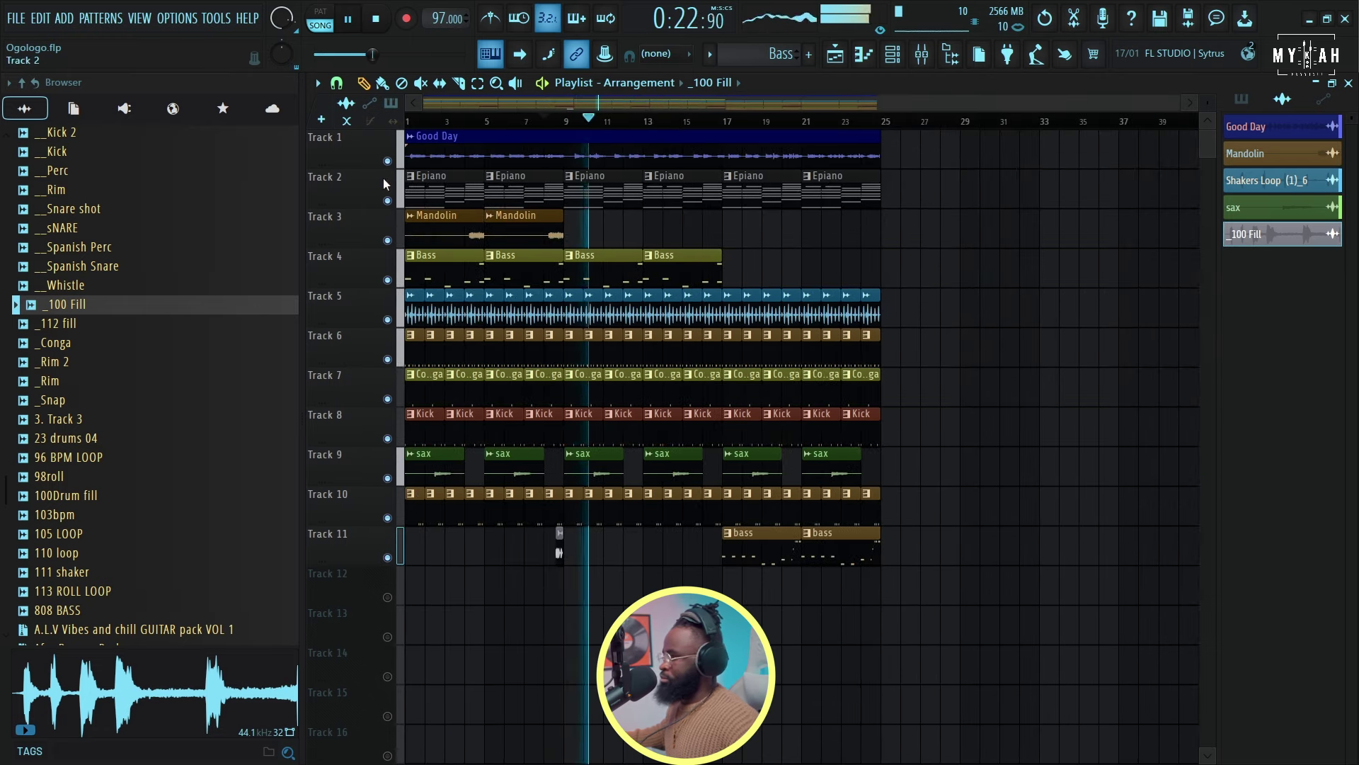
{"action": "scroll", "coordinate": [117, 228], "scroll_direction": "up", "scroll_amount": 6}
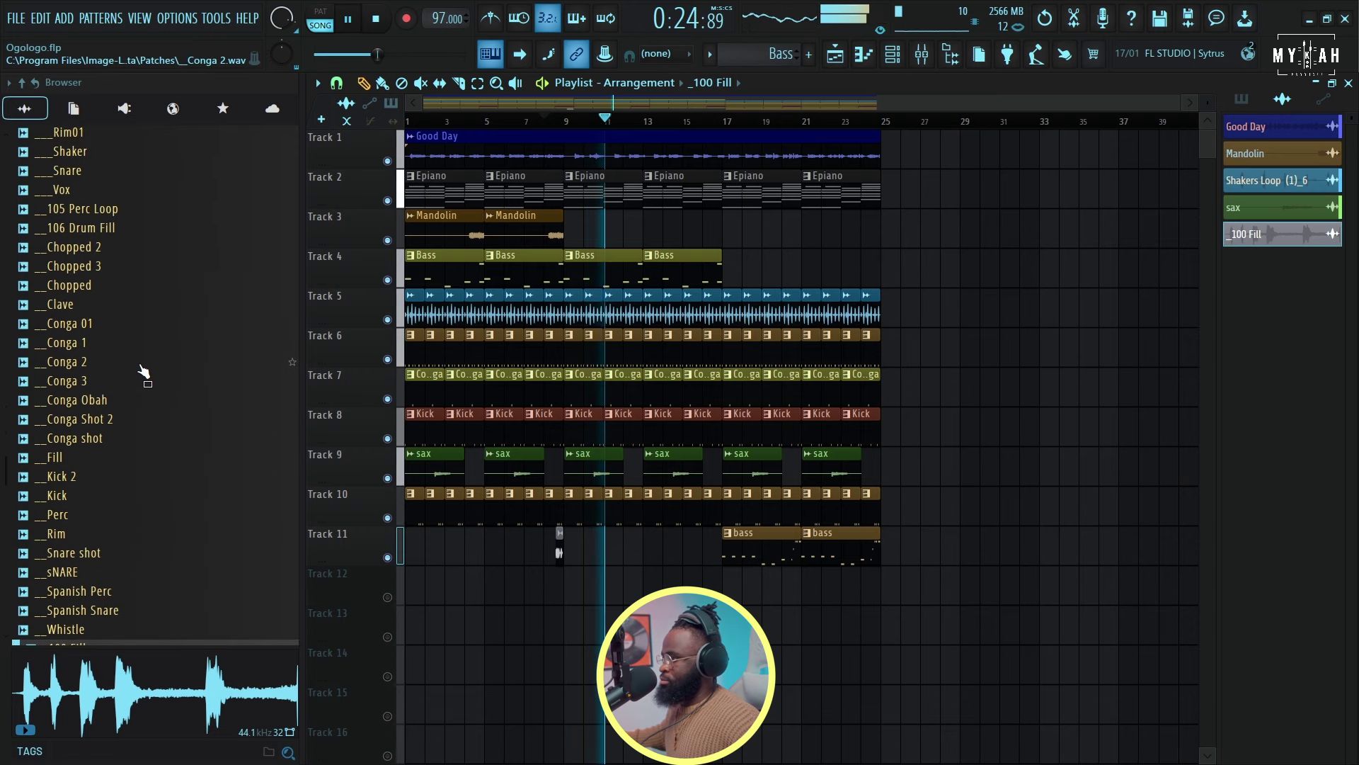
{"action": "scroll", "coordinate": [152, 450], "scroll_direction": "down", "scroll_amount": 6}
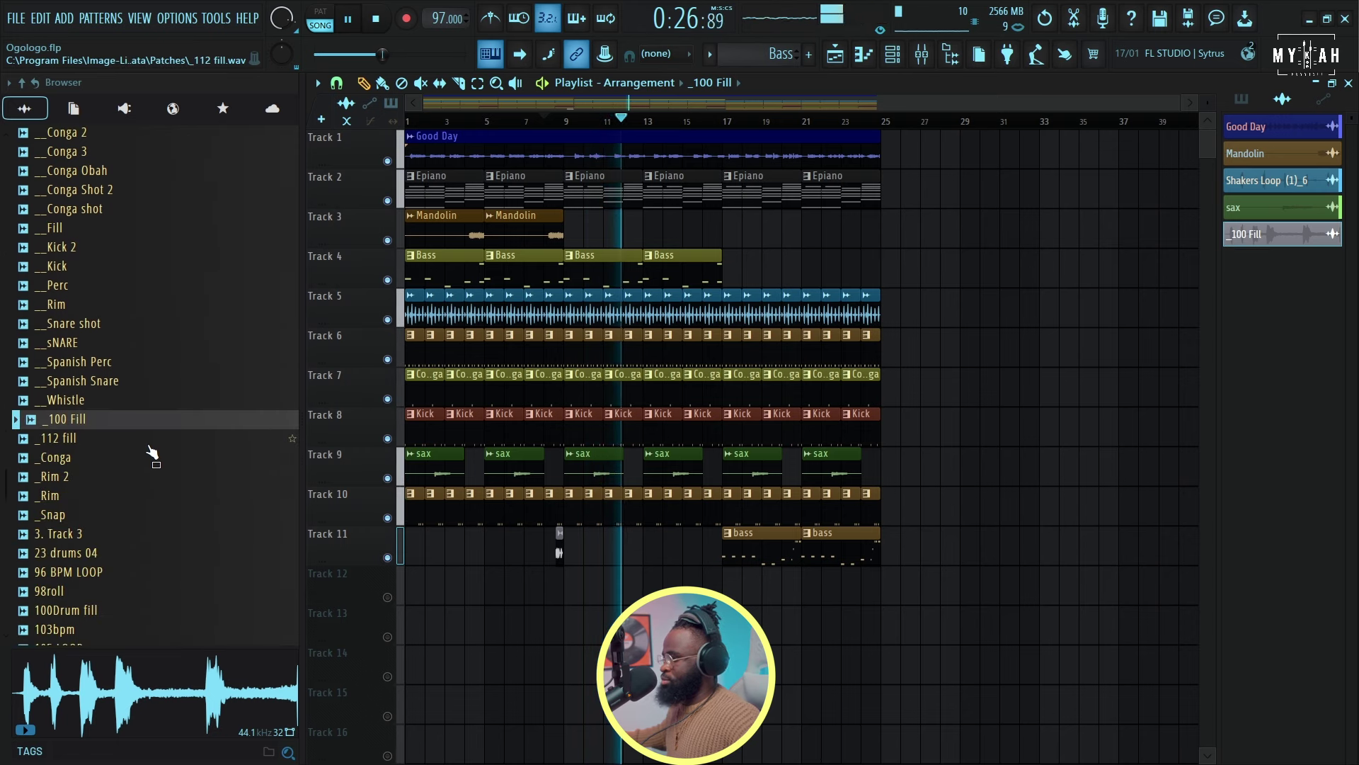
{"action": "scroll", "coordinate": [233, 495], "scroll_direction": "up", "scroll_amount": 20}
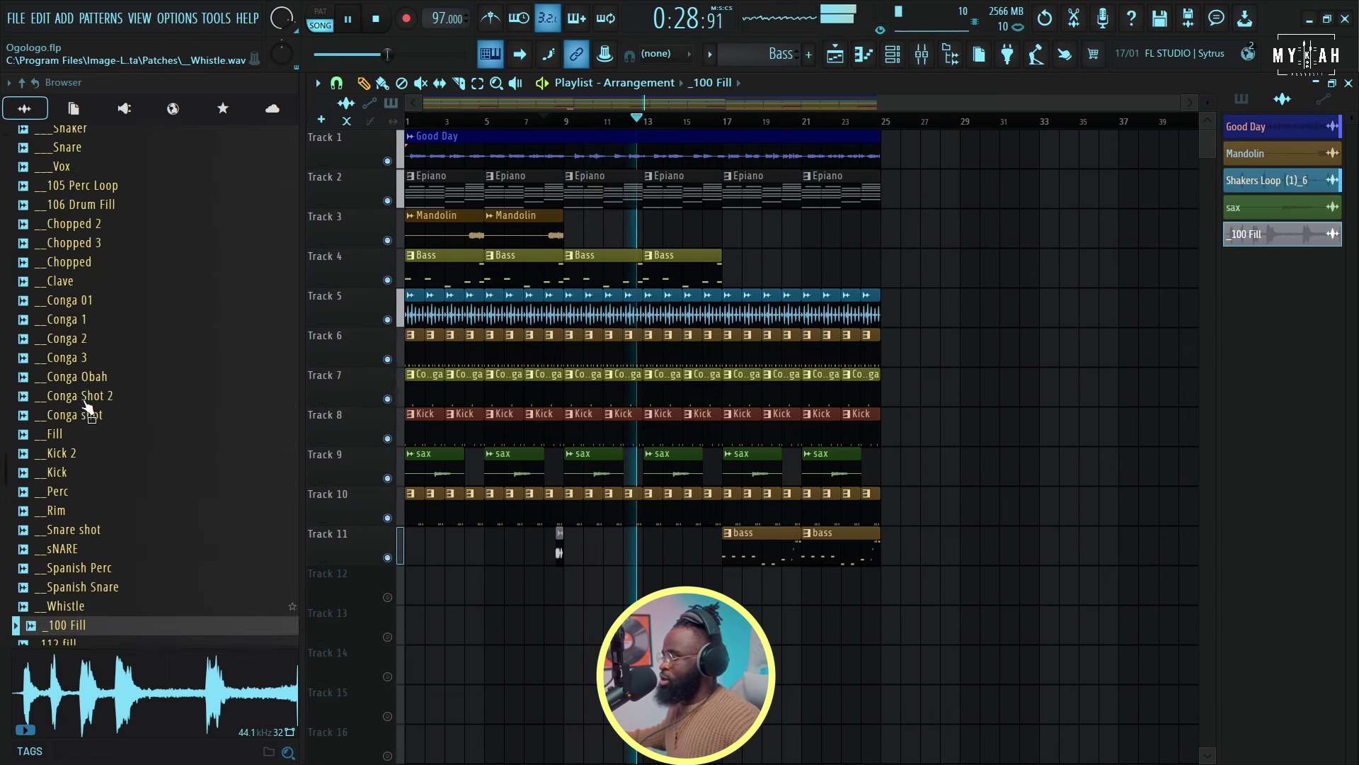
{"action": "scroll", "coordinate": [80, 406], "scroll_direction": "up", "scroll_amount": 15}
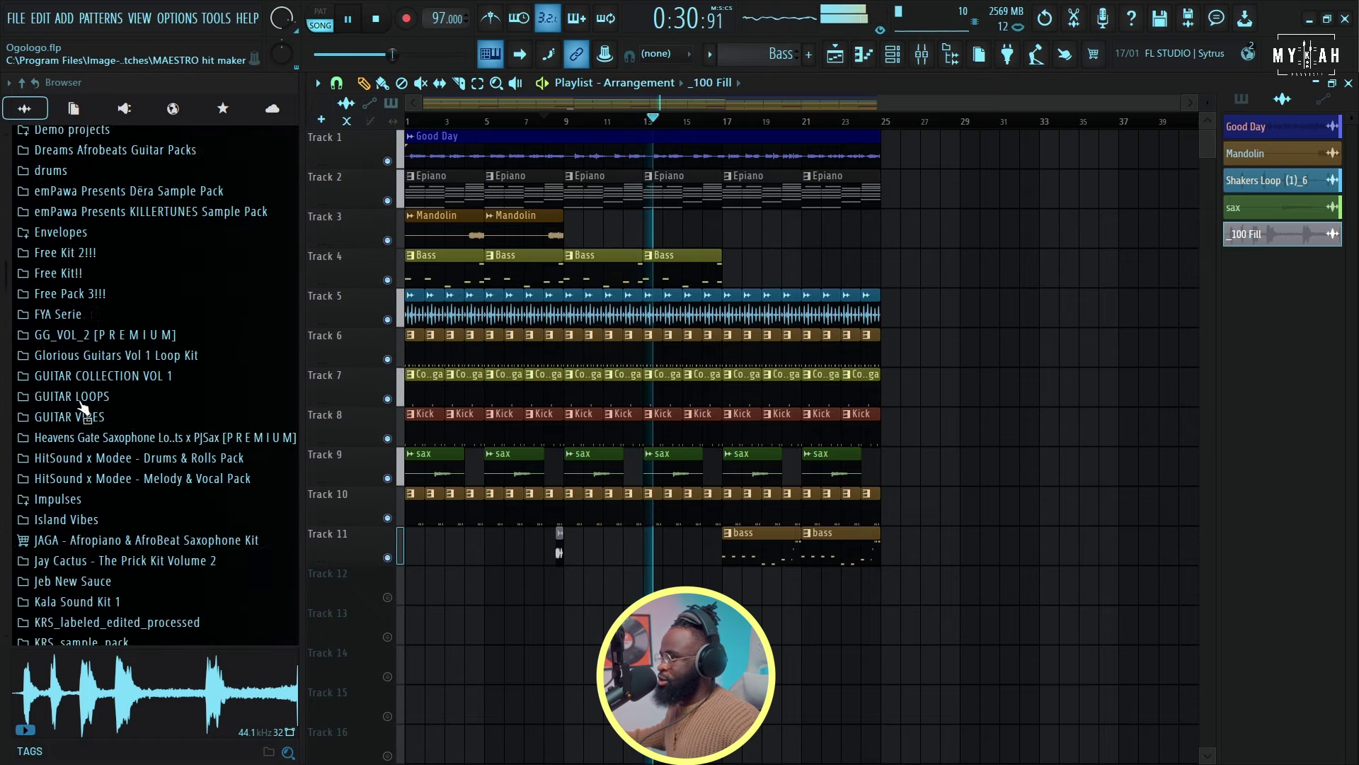
{"action": "scroll", "coordinate": [84, 356], "scroll_direction": "down", "scroll_amount": 4}
{"action": "left_click", "coordinate": [82, 349]}
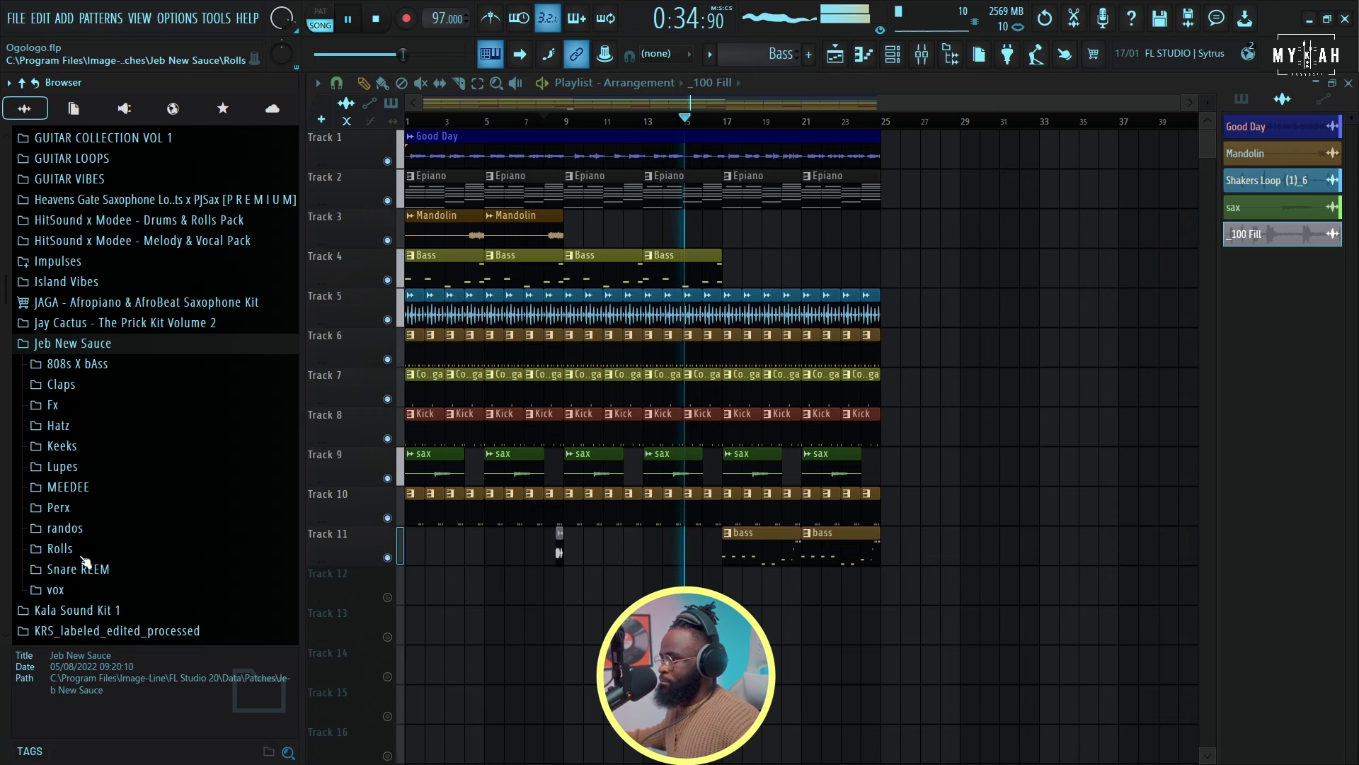
{"action": "left_click", "coordinate": [72, 411]}
Step: Audition samples in the Fx folder, including Jeb fx 5, Jeb NS KLAP 2 fx and sarz Clap FX
{"action": "left_click", "coordinate": [82, 443]}
{"action": "left_click", "coordinate": [85, 409]}
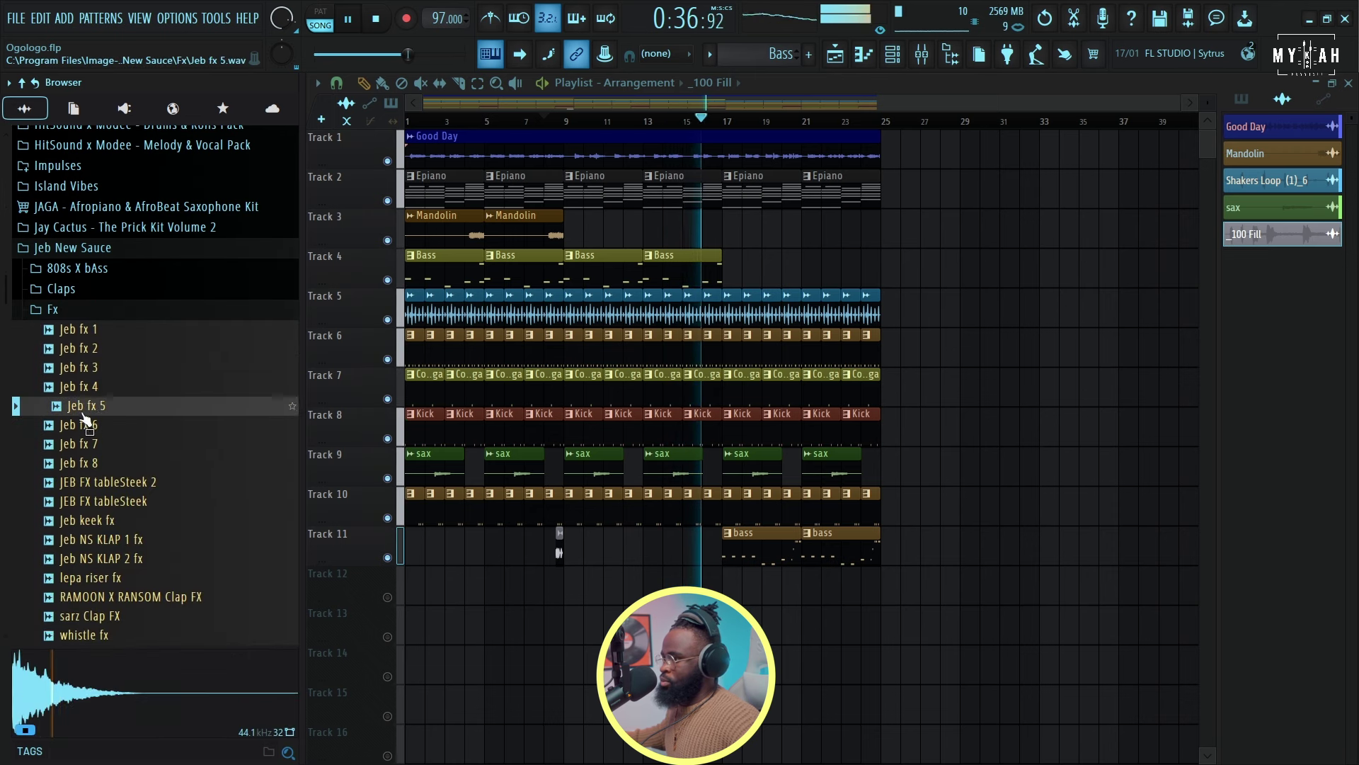
{"action": "left_click", "coordinate": [91, 390]}
{"action": "left_click_drag", "start_coordinate": [91, 424], "coordinate": [117, 577]}
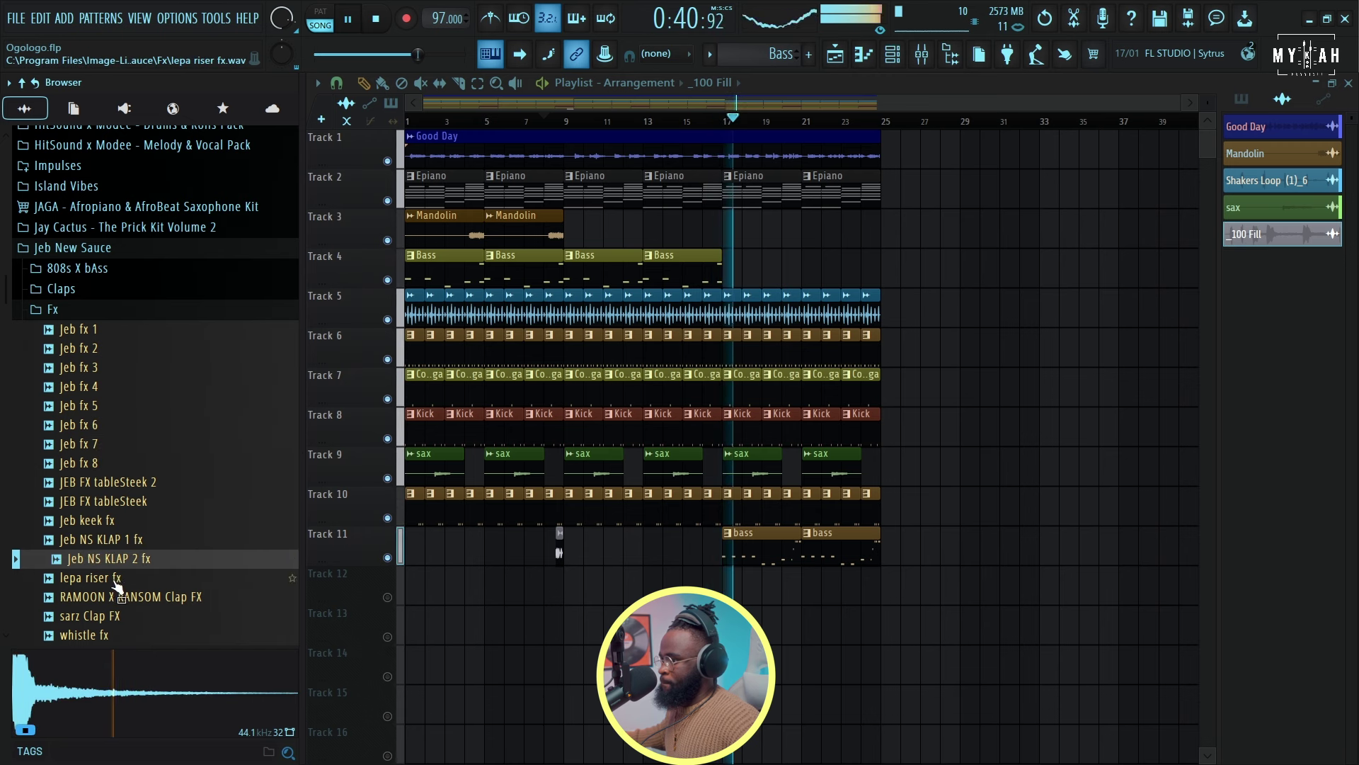
{"action": "left_click", "coordinate": [117, 577]}
{"action": "left_click", "coordinate": [107, 615]}
Step: Place the sarz Clap FX sample on Track 12 at bar 9 and play the transition from bar 8
{"action": "left_click_drag", "start_coordinate": [99, 633], "coordinate": [563, 597]}
{"action": "left_click", "coordinate": [564, 121]}
{"action": "scroll", "coordinate": [564, 120], "scroll_direction": "up", "scroll_amount": 4}
{"action": "left_click", "coordinate": [490, 120]}
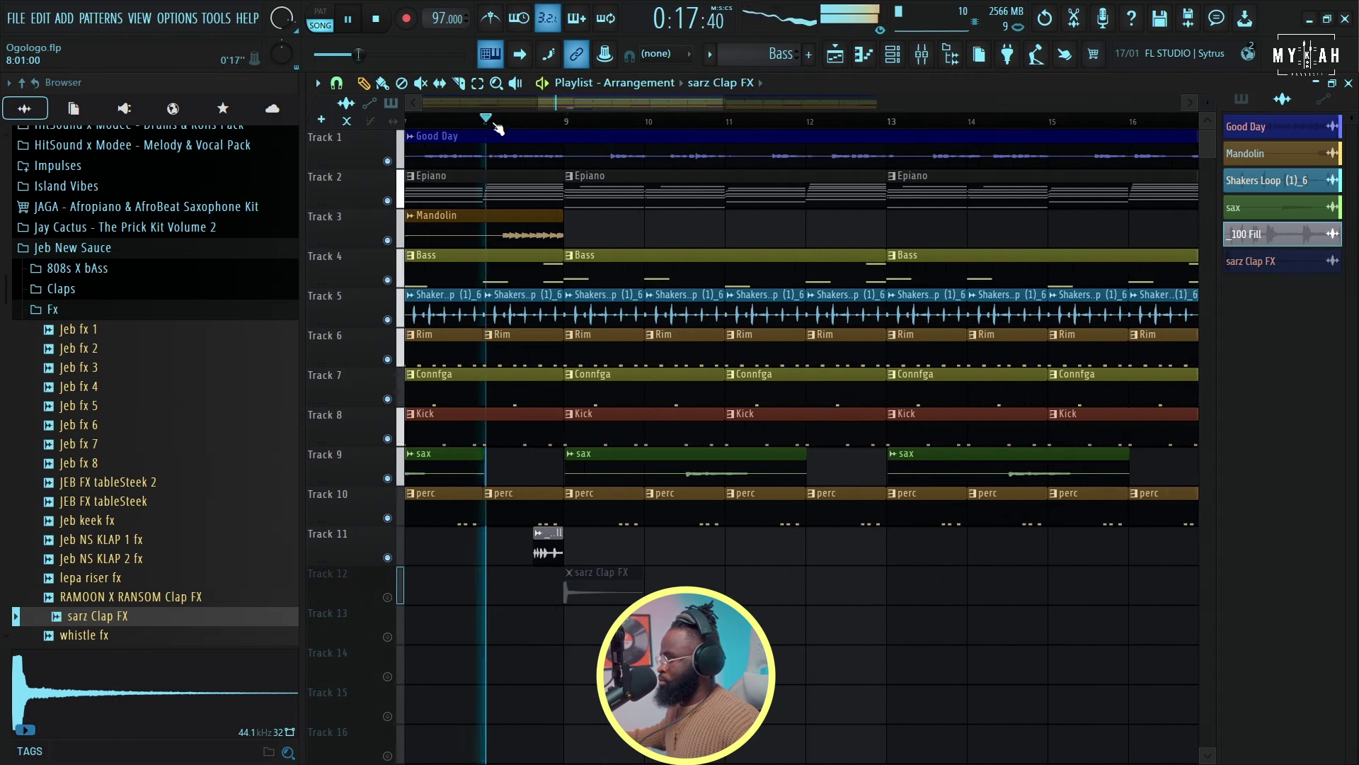
{"action": "scroll", "coordinate": [490, 120], "scroll_direction": "up", "scroll_amount": 4}
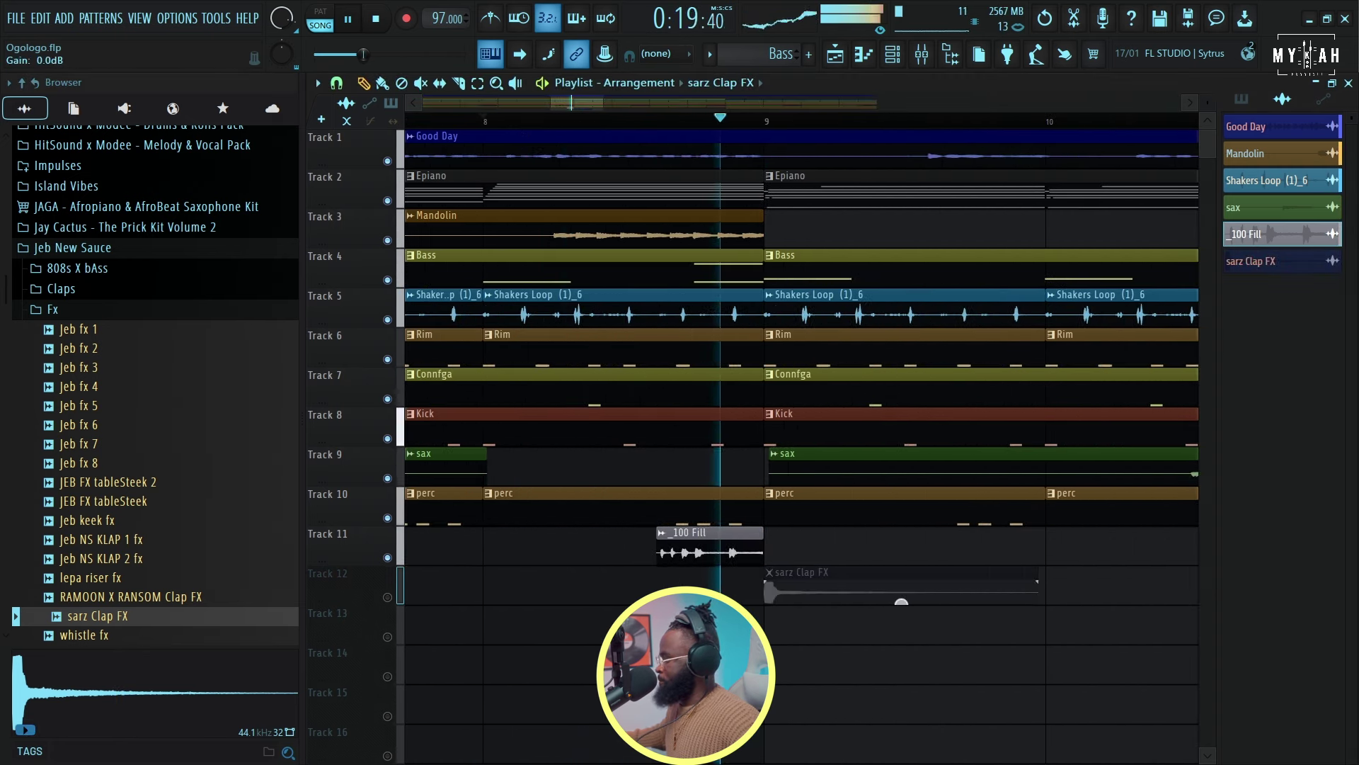
Step: Unmute Track 12, move the sarz Clap FX clip to Track 11 beside the _100 Fill clip and check its channel settings
{"action": "left_click", "coordinate": [387, 596]}
{"action": "left_click_drag", "start_coordinate": [813, 604], "coordinate": [807, 537]}
{"action": "double_click", "coordinate": [811, 540]}
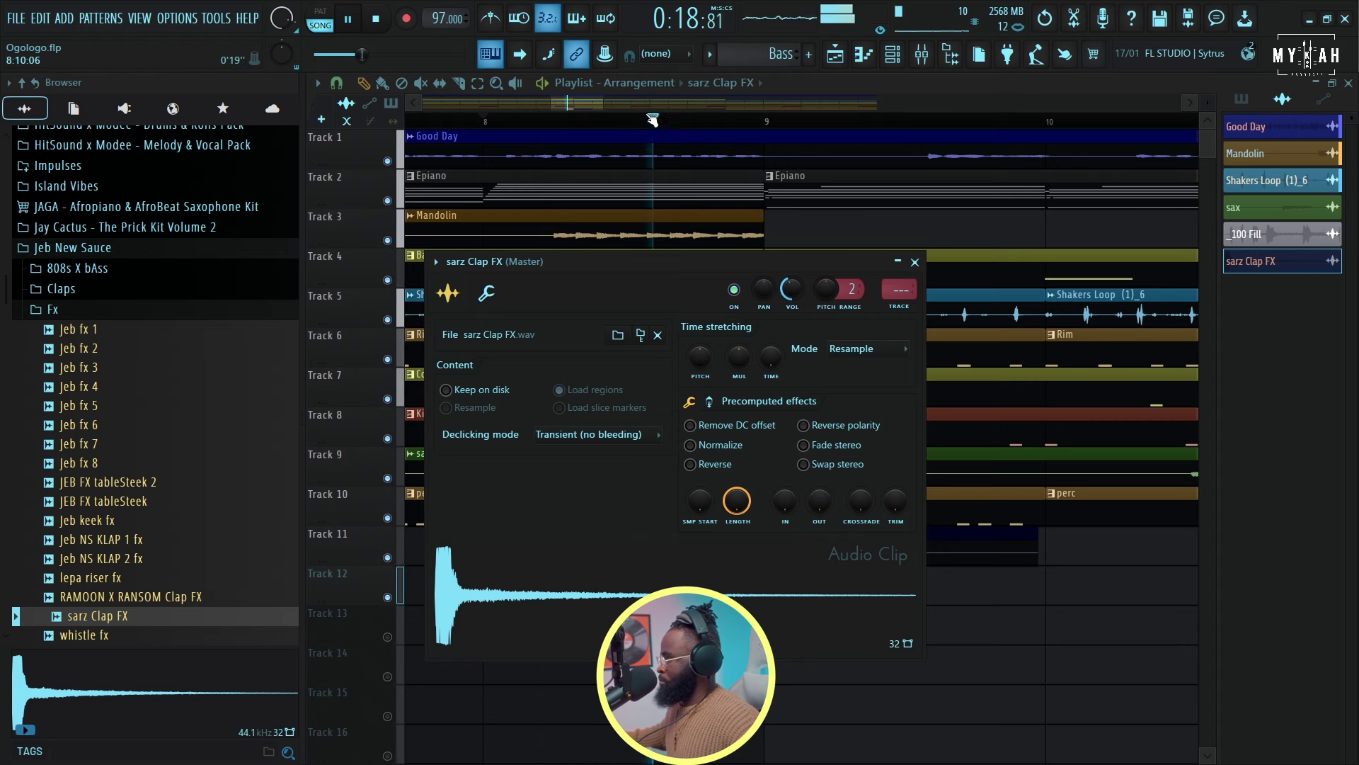
{"action": "key", "text": "Escape"}
{"action": "scroll", "coordinate": [566, 120], "scroll_direction": "down", "scroll_amount": 6}
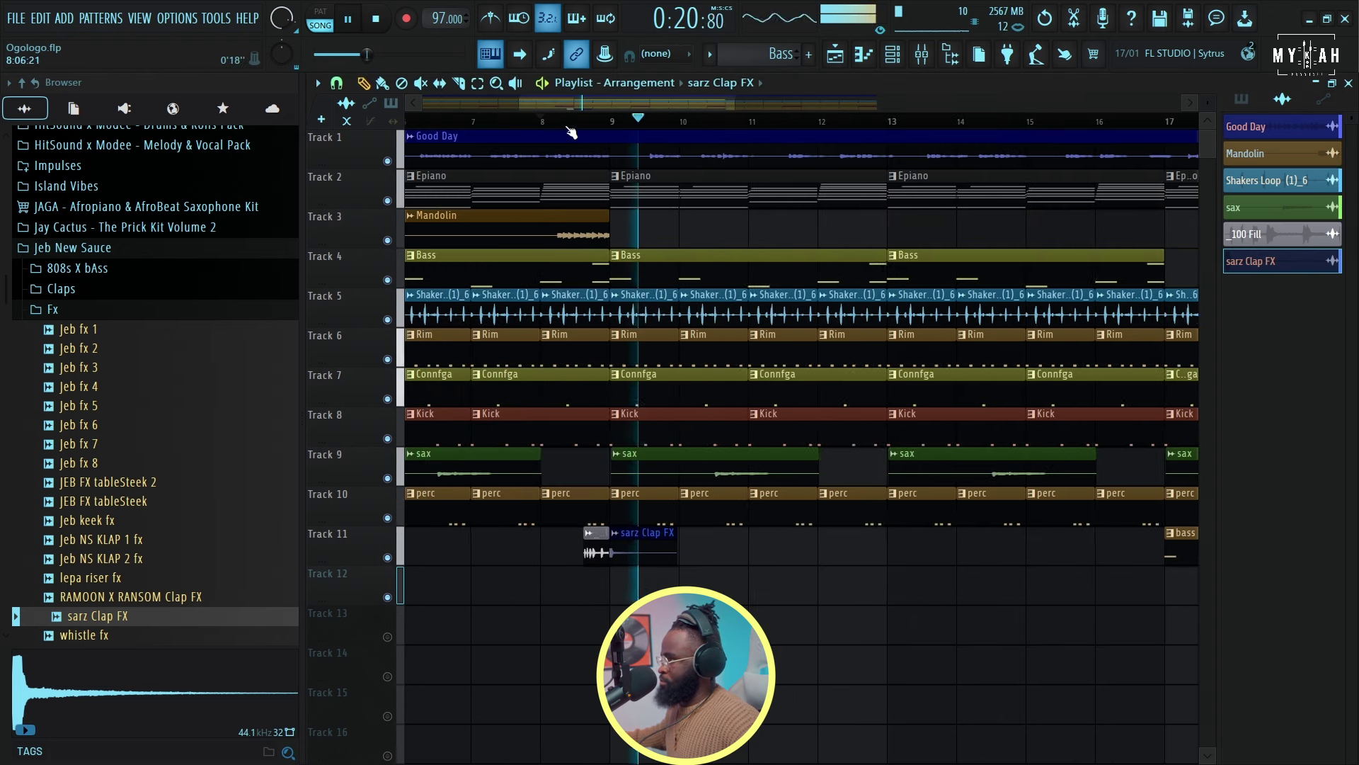
Step: Move the _100 Fill and sarz Clap FX clips together to Track 12 and copy the pair to the bar 17 transition
{"action": "mouse_move", "coordinate": [554, 570]}
{"action": "left_mouse_down"}
{"action": "mouse_move", "coordinate": [681, 501]}
{"action": "mouse_move", "coordinate": [666, 588]}
{"action": "left_mouse_up"}
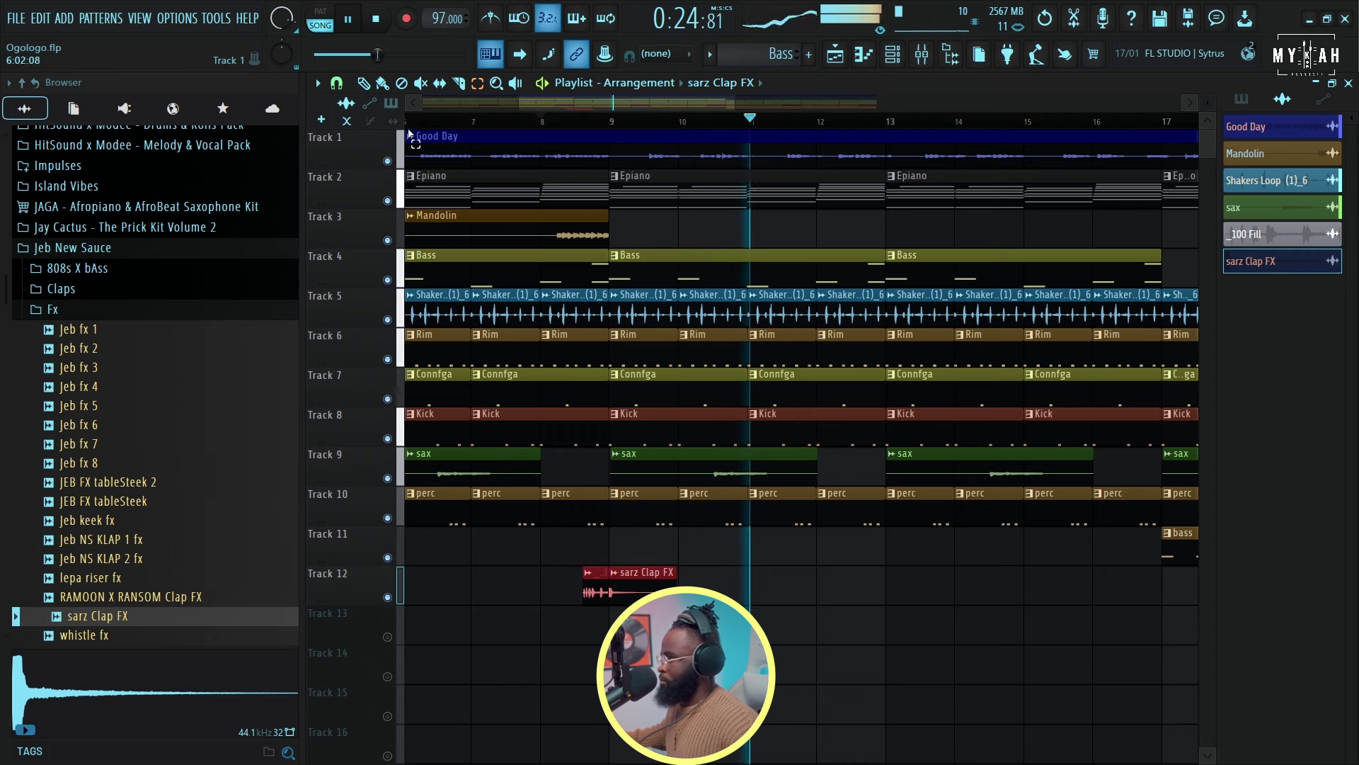
{"action": "scroll", "coordinate": [623, 121], "scroll_direction": "down", "scroll_amount": 8}
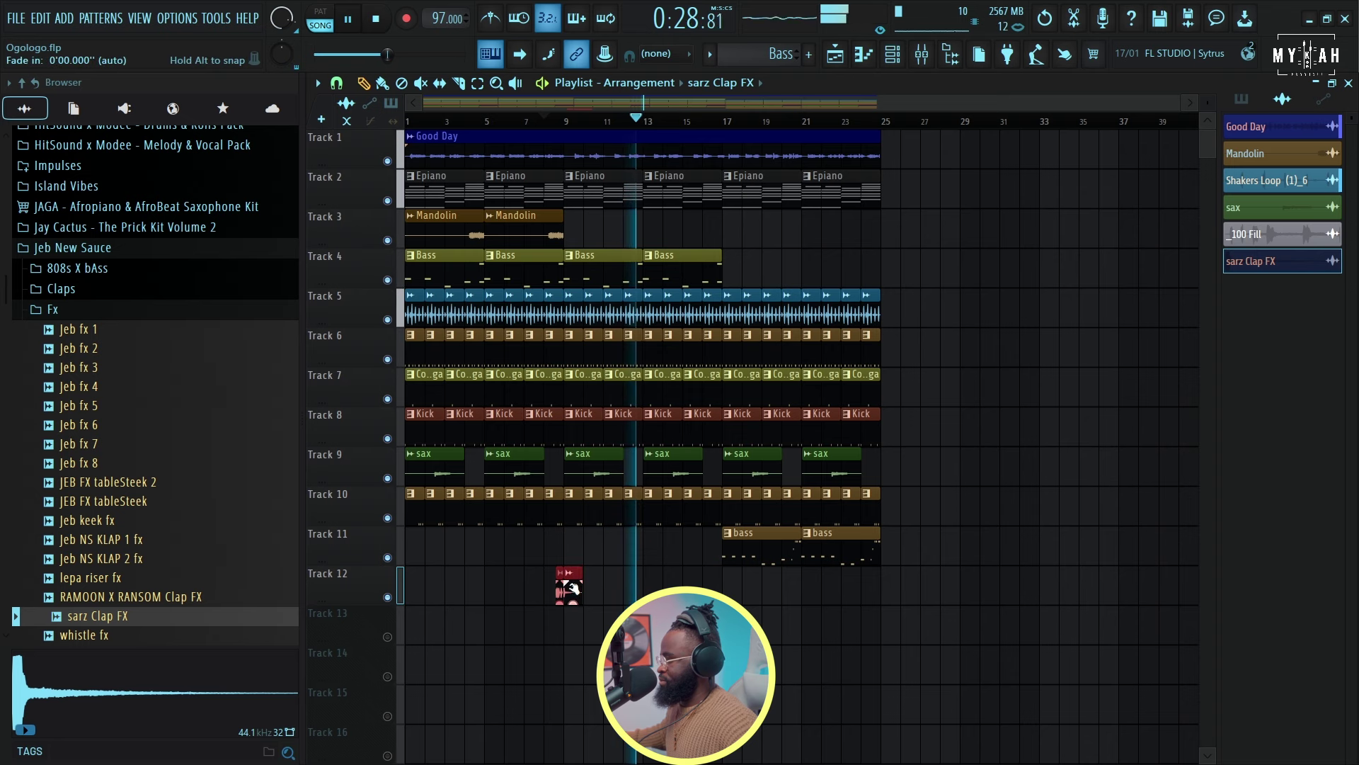
{"action": "scroll", "coordinate": [589, 127], "scroll_direction": "up", "scroll_amount": 4}
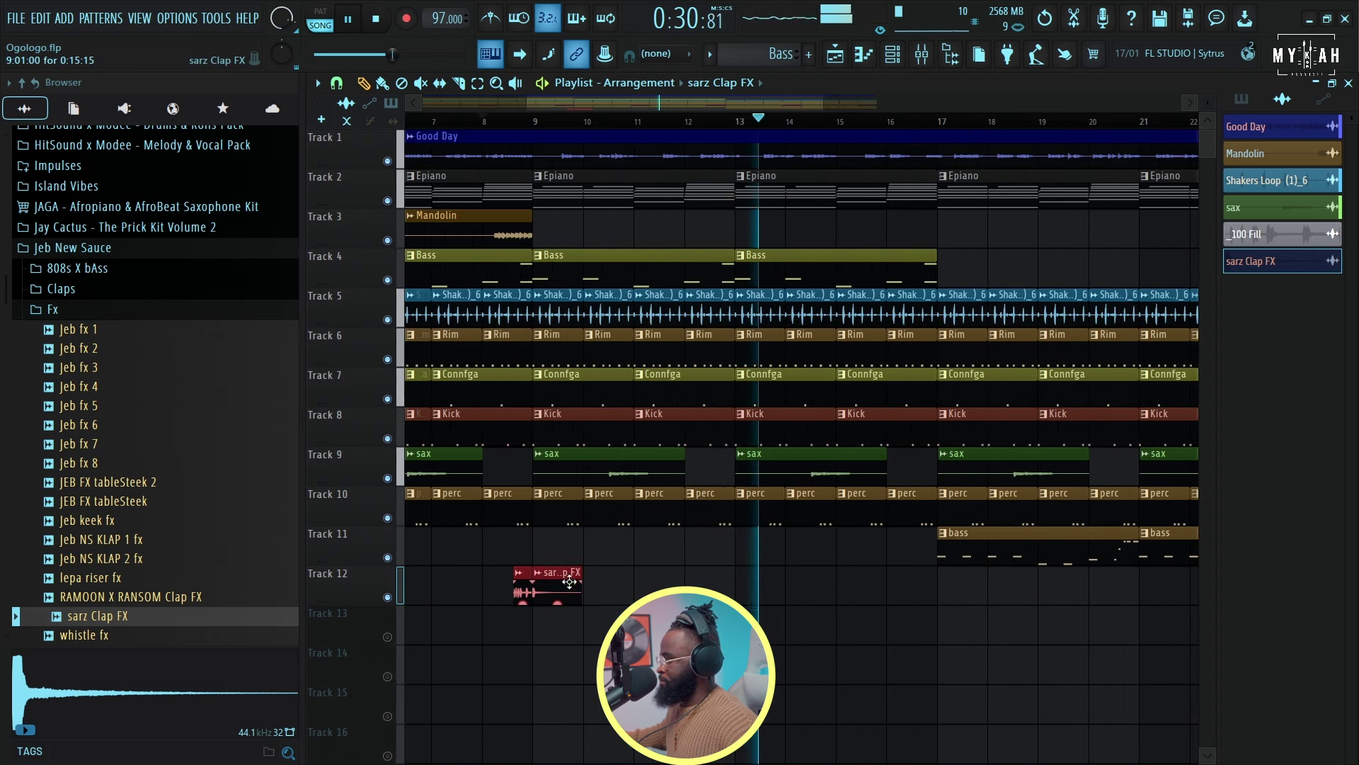
{"action": "left_click_drag", "start_coordinate": [556, 577], "coordinate": [953, 577]}
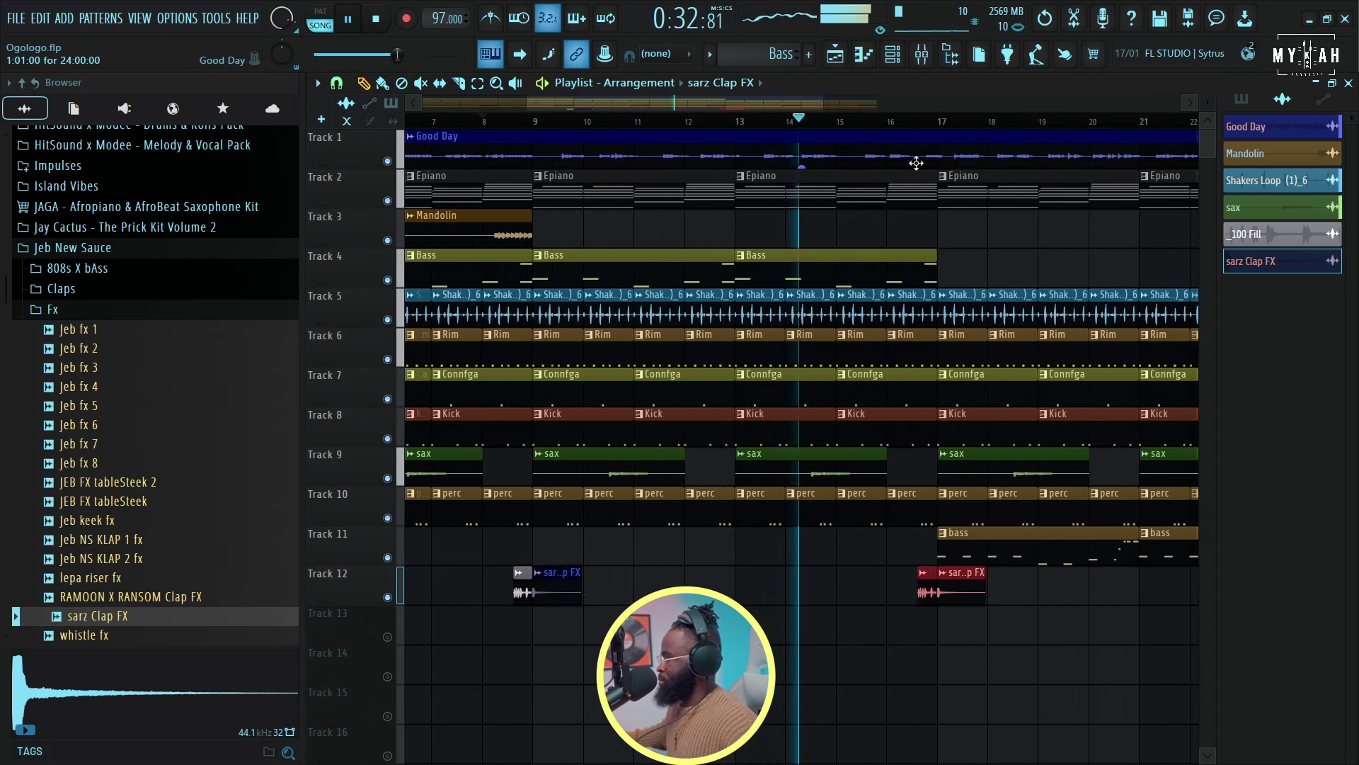
Step: Copy the fill transition to the end of bar 24 on Track 12, keeping only the _100 Fill clip there
{"action": "scroll", "coordinate": [920, 128], "scroll_direction": "down", "scroll_amount": 3}
{"action": "scroll", "coordinate": [919, 133], "scroll_direction": "down", "scroll_amount": 2}
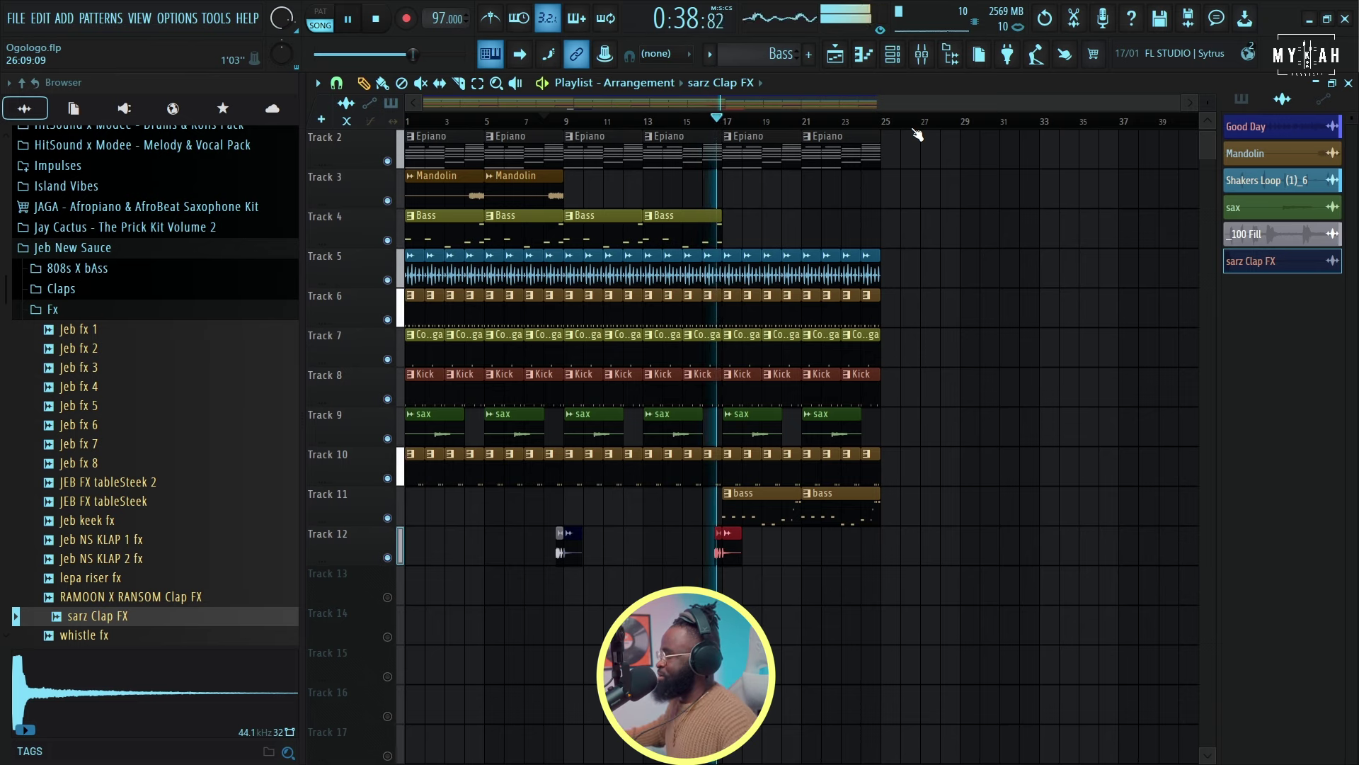
{"action": "scroll", "coordinate": [768, 130], "scroll_direction": "up", "scroll_amount": 2}
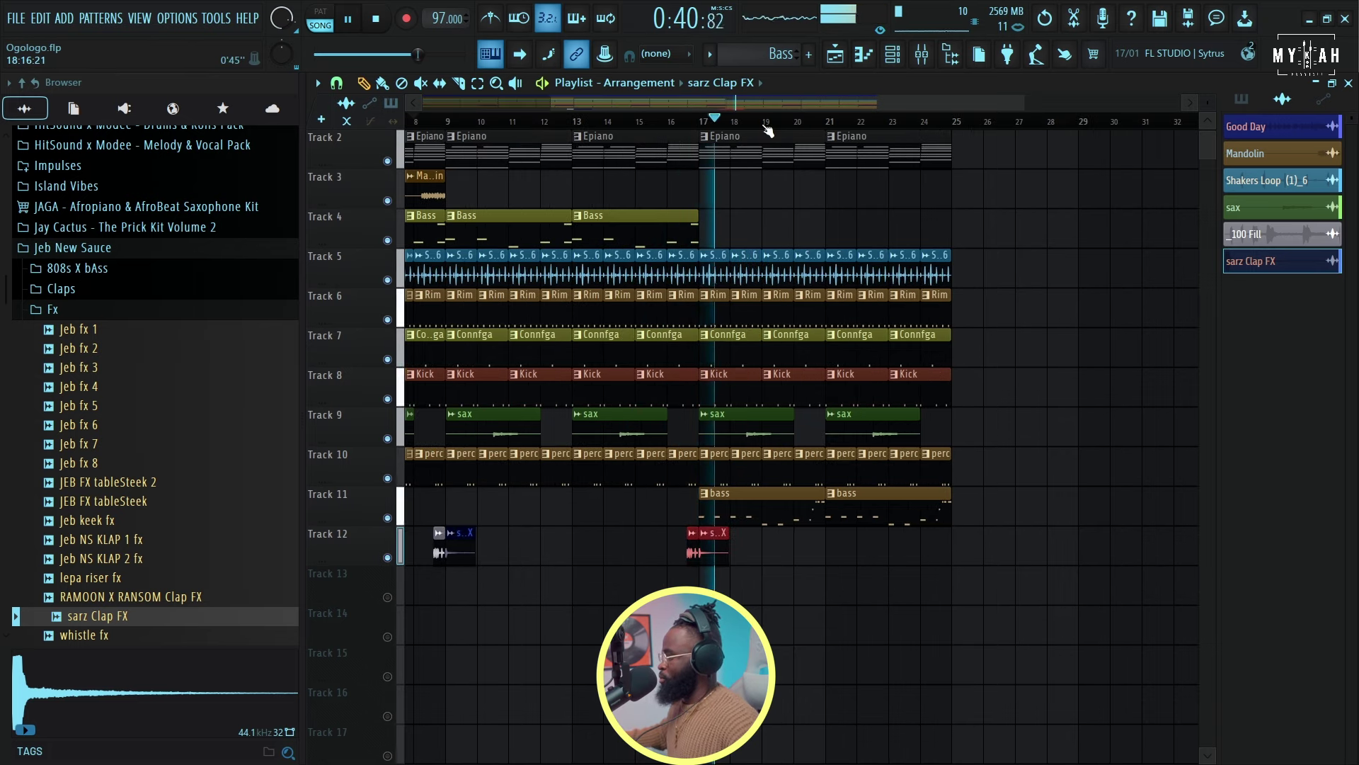
{"action": "scroll", "coordinate": [769, 130], "scroll_direction": "down", "scroll_amount": 2}
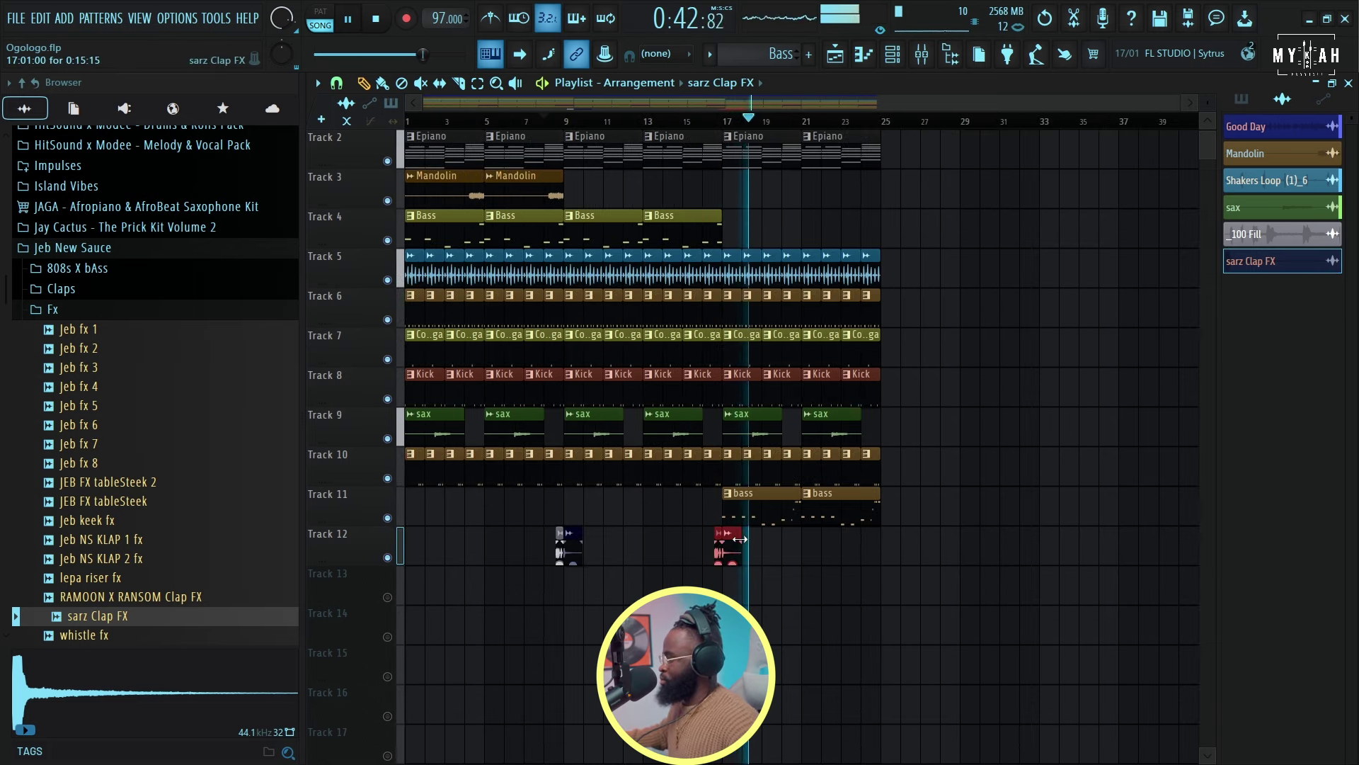
{"action": "left_click_drag", "start_coordinate": [733, 536], "coordinate": [898, 536]}
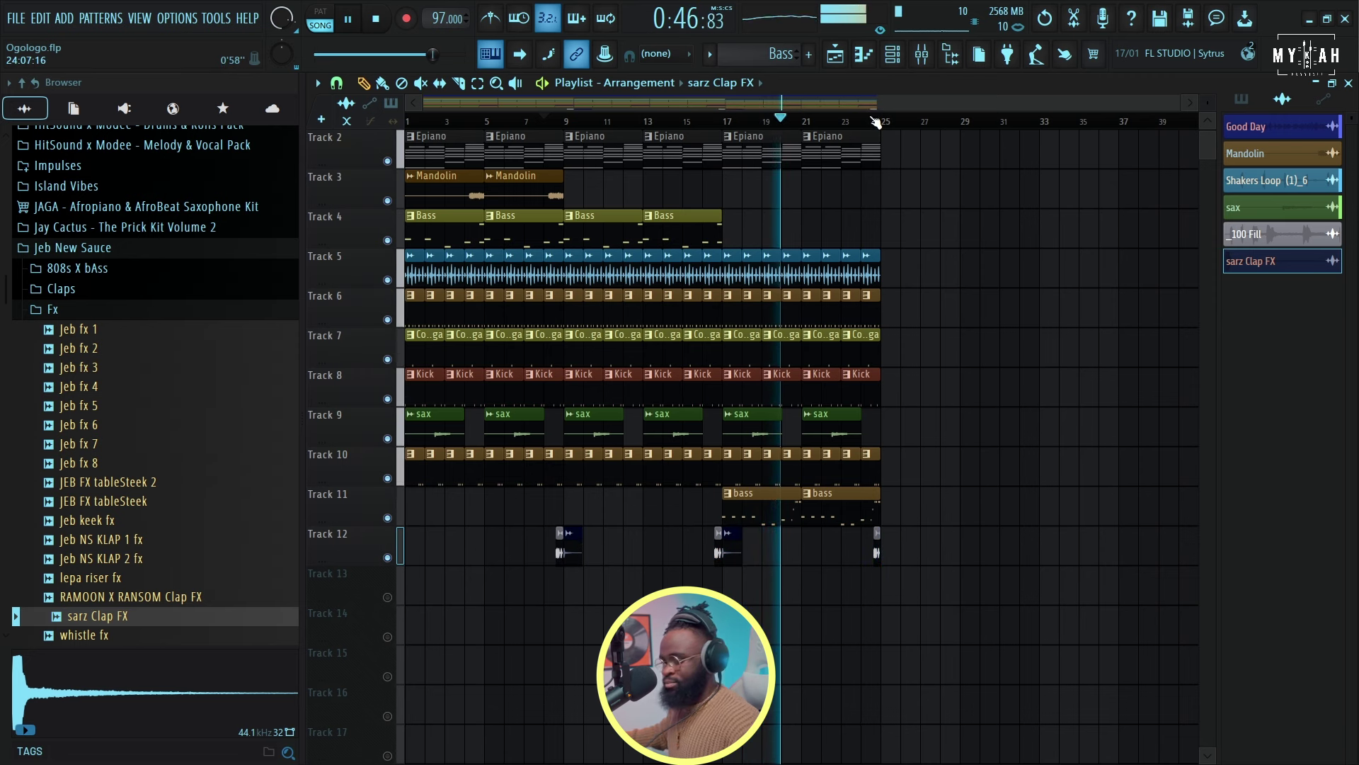
Step: Show the Unsorted channel group, inspect the __Chopped 3 sampler settings and stop playback
{"action": "left_click", "coordinate": [895, 56]}
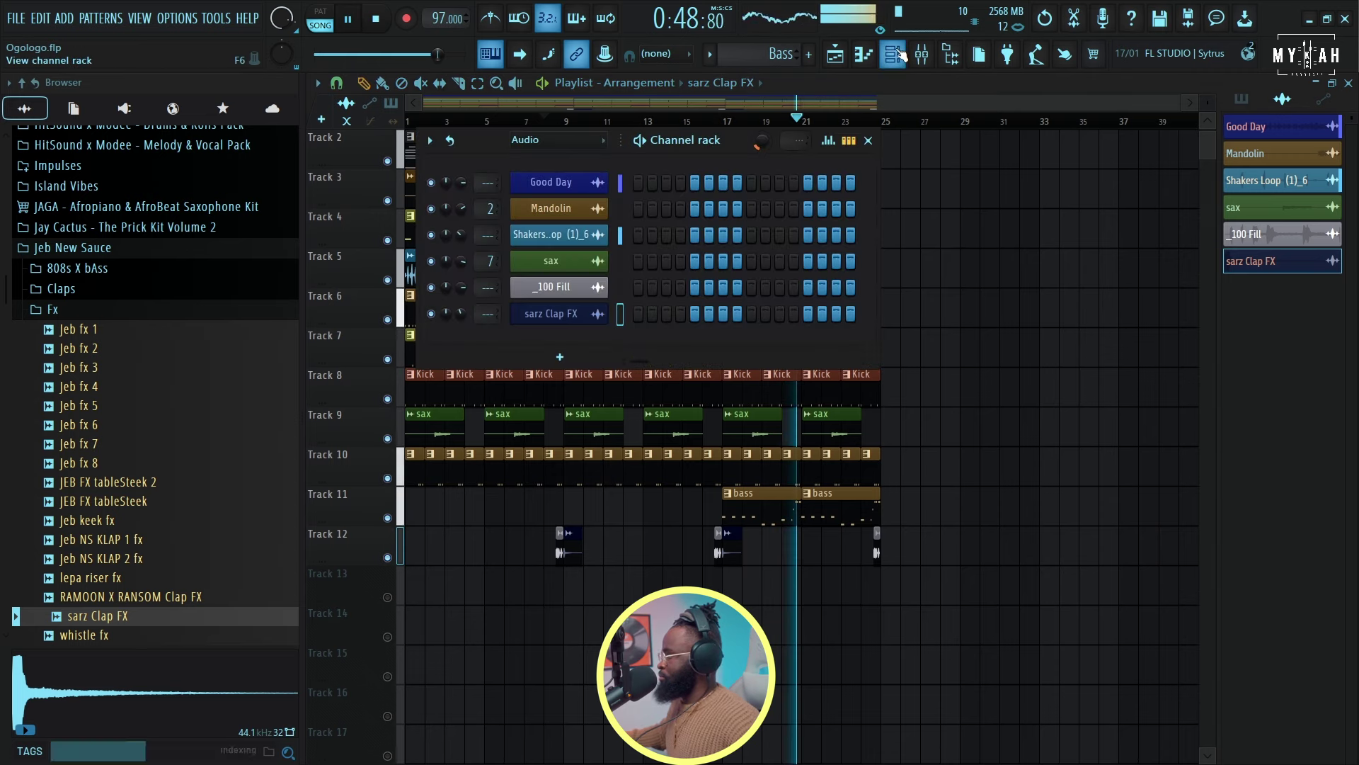
{"action": "left_click", "coordinate": [557, 141]}
{"action": "left_click", "coordinate": [548, 197]}
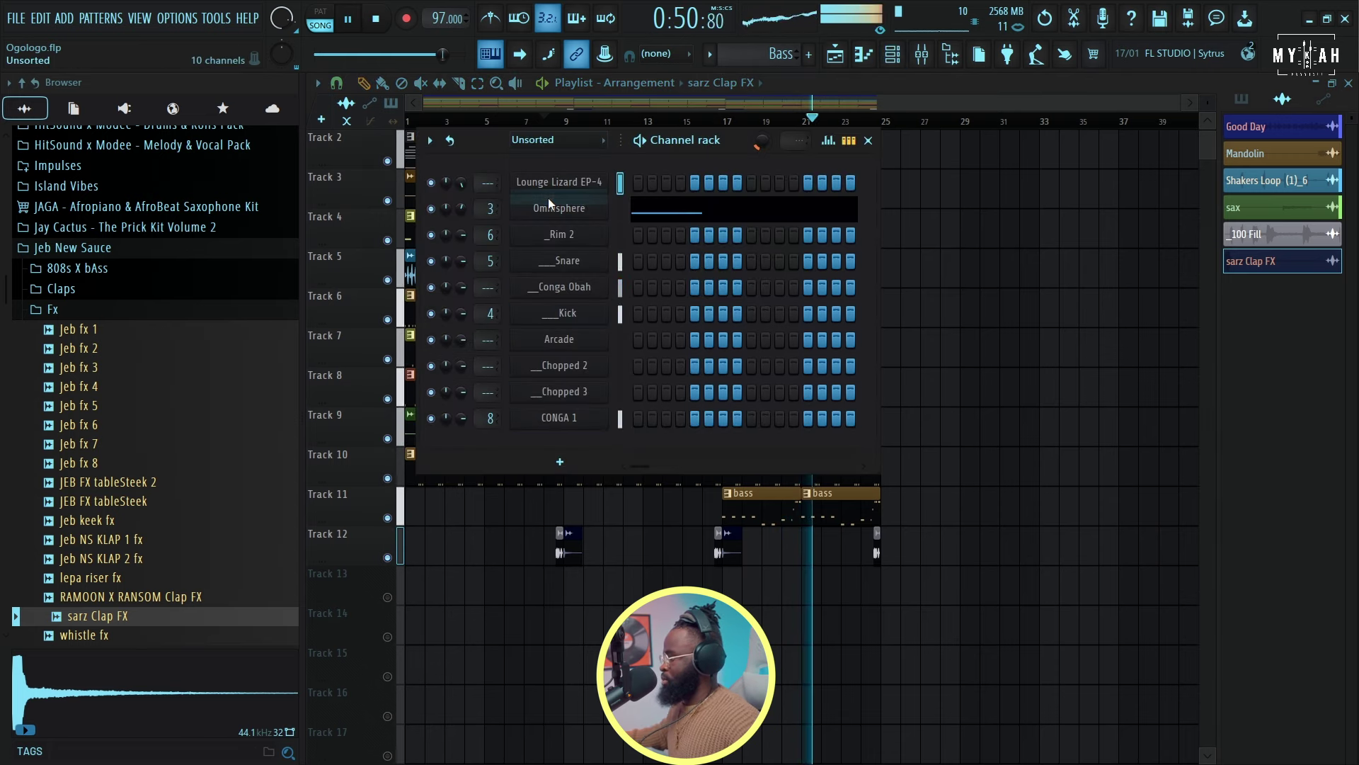
{"action": "left_click", "coordinate": [573, 391]}
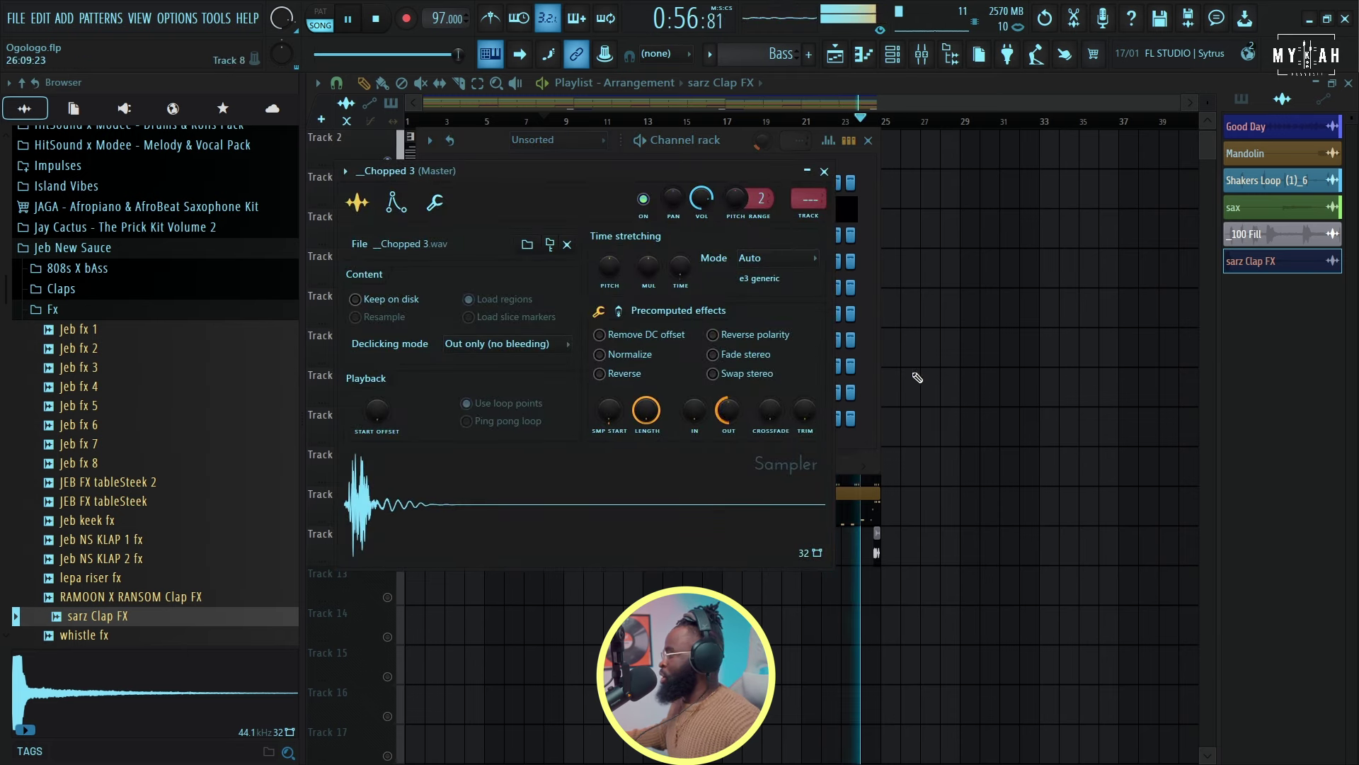
{"action": "key", "text": "space"}
{"action": "key", "text": "F6"}
Step: Add an Analog Lab 4 instrument channel to the Unsorted group and view the mixer
{"action": "left_click", "coordinate": [892, 55]}
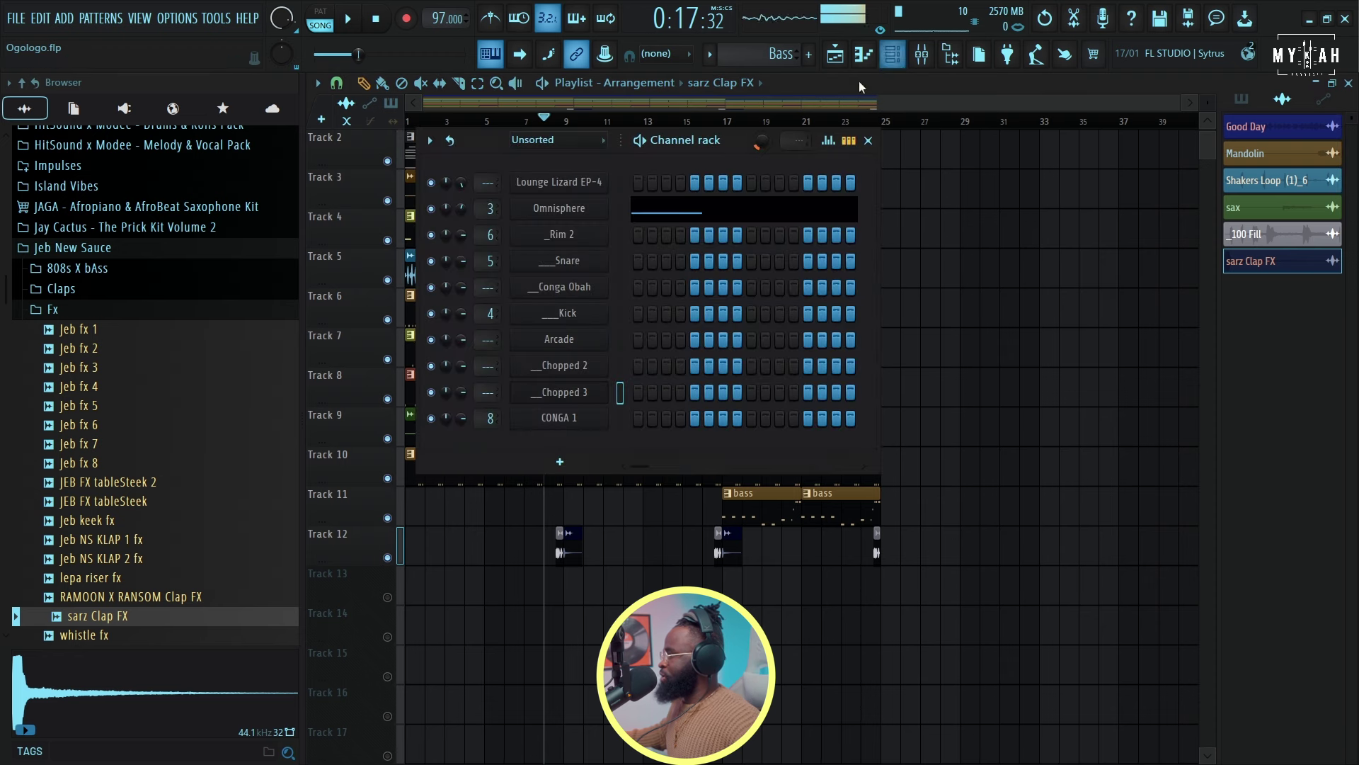
{"action": "left_click", "coordinate": [560, 461]}
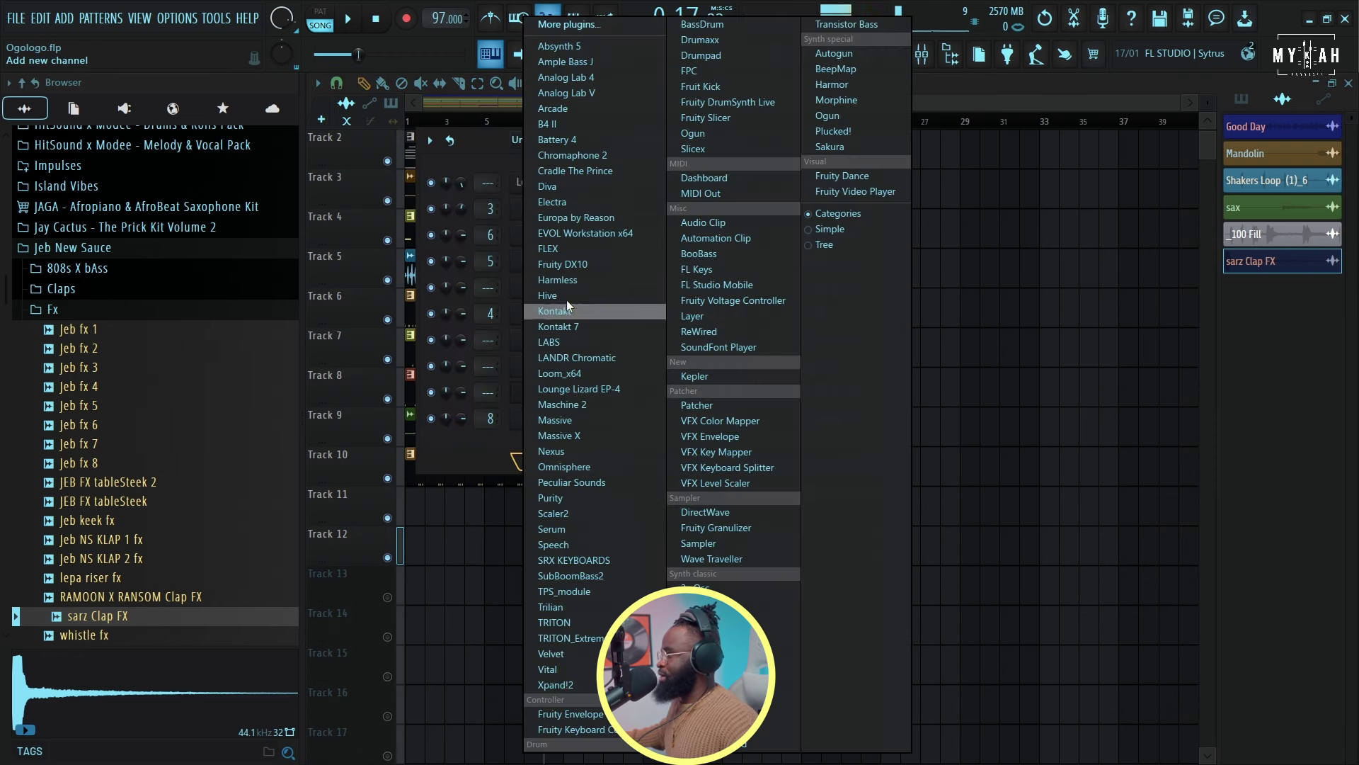
{"action": "left_click", "coordinate": [585, 81]}
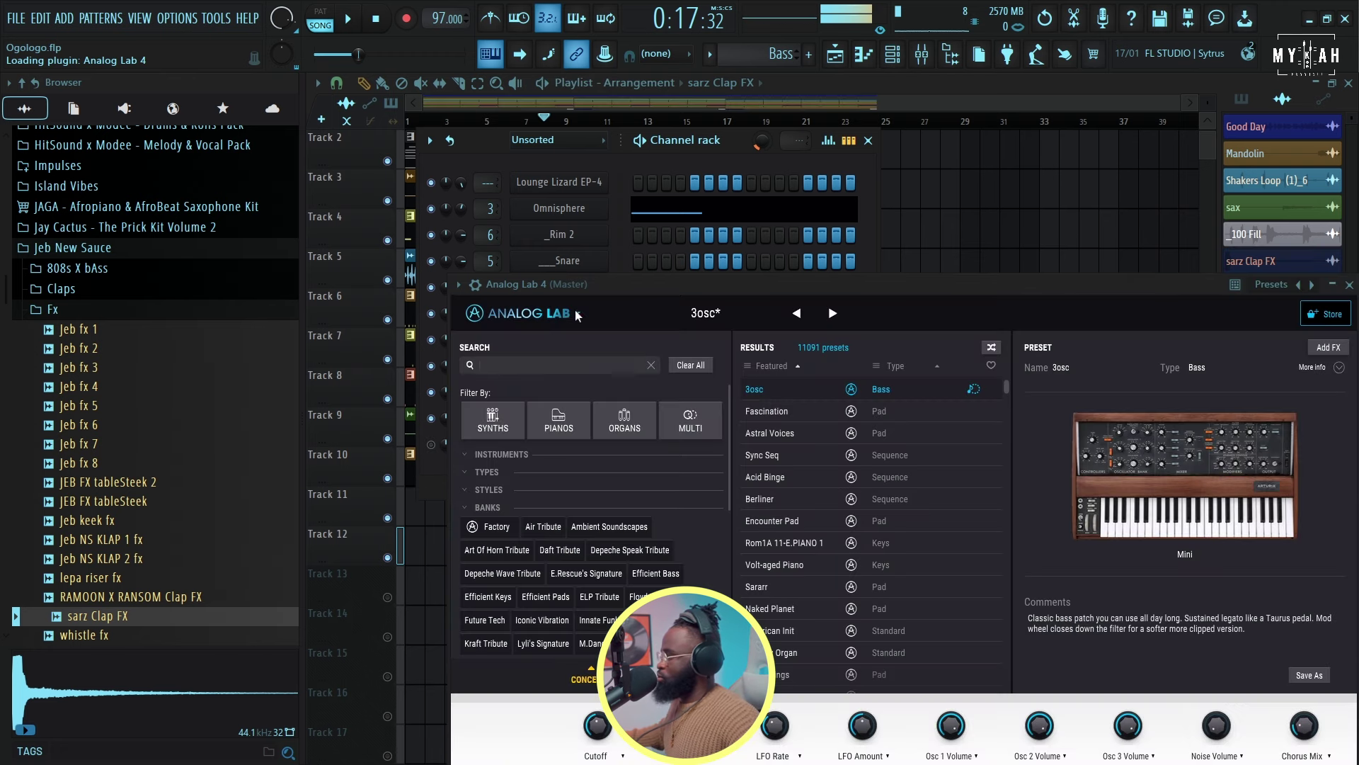
{"action": "key", "text": "F9"}
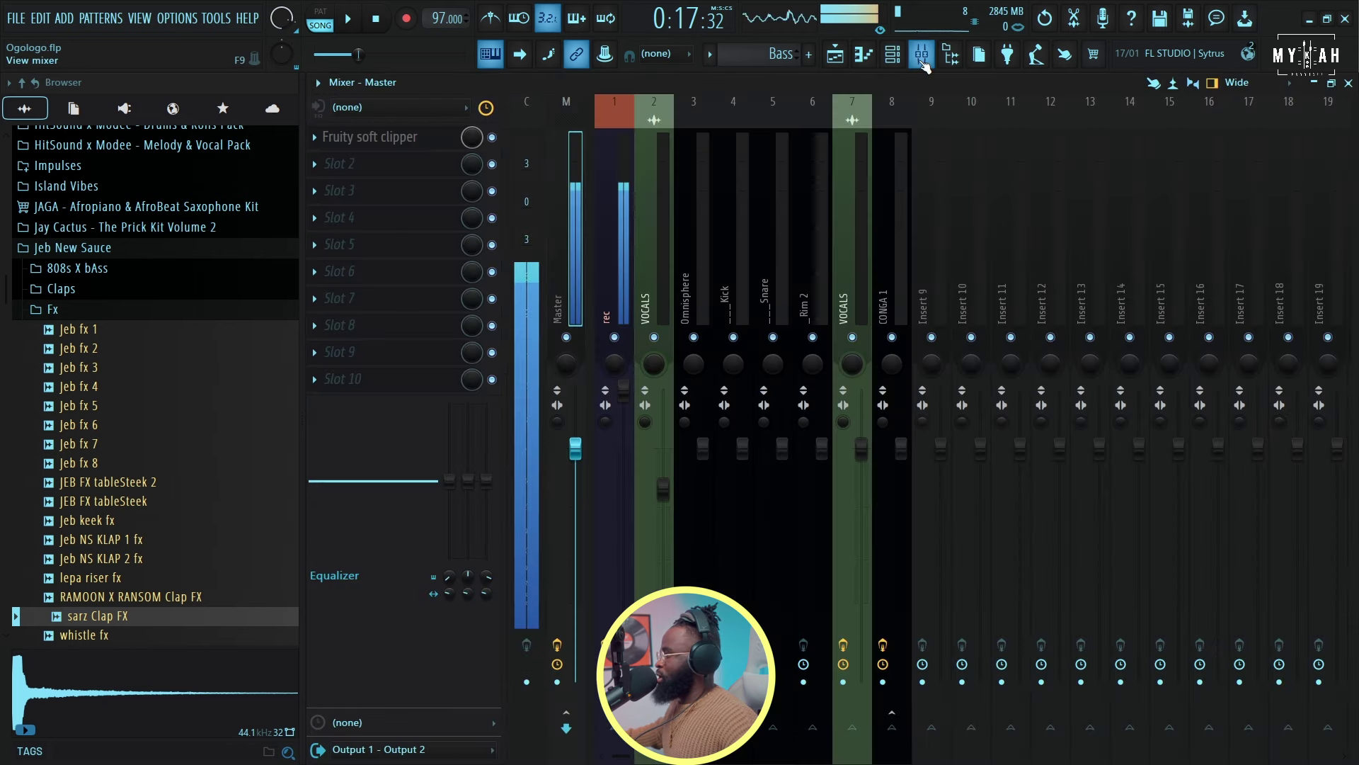
Step: Copy the Epiano notes from the Lounge Lizard EP-4 channel into the Analog Lab 4 channel of a new pattern named pads
{"action": "left_click", "coordinate": [835, 59]}
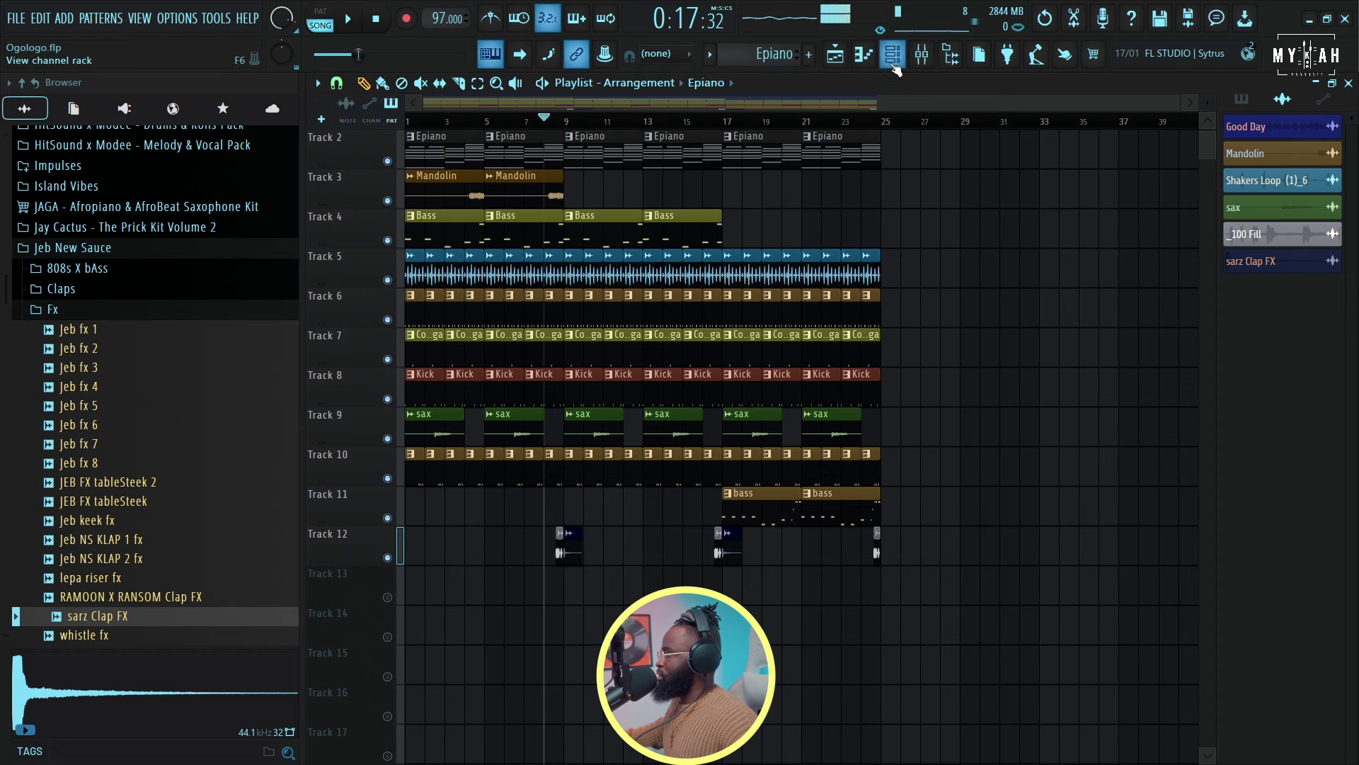
{"action": "left_click", "coordinate": [892, 56]}
{"action": "right_click", "coordinate": [576, 181]}
{"action": "left_click", "coordinate": [790, 193]}
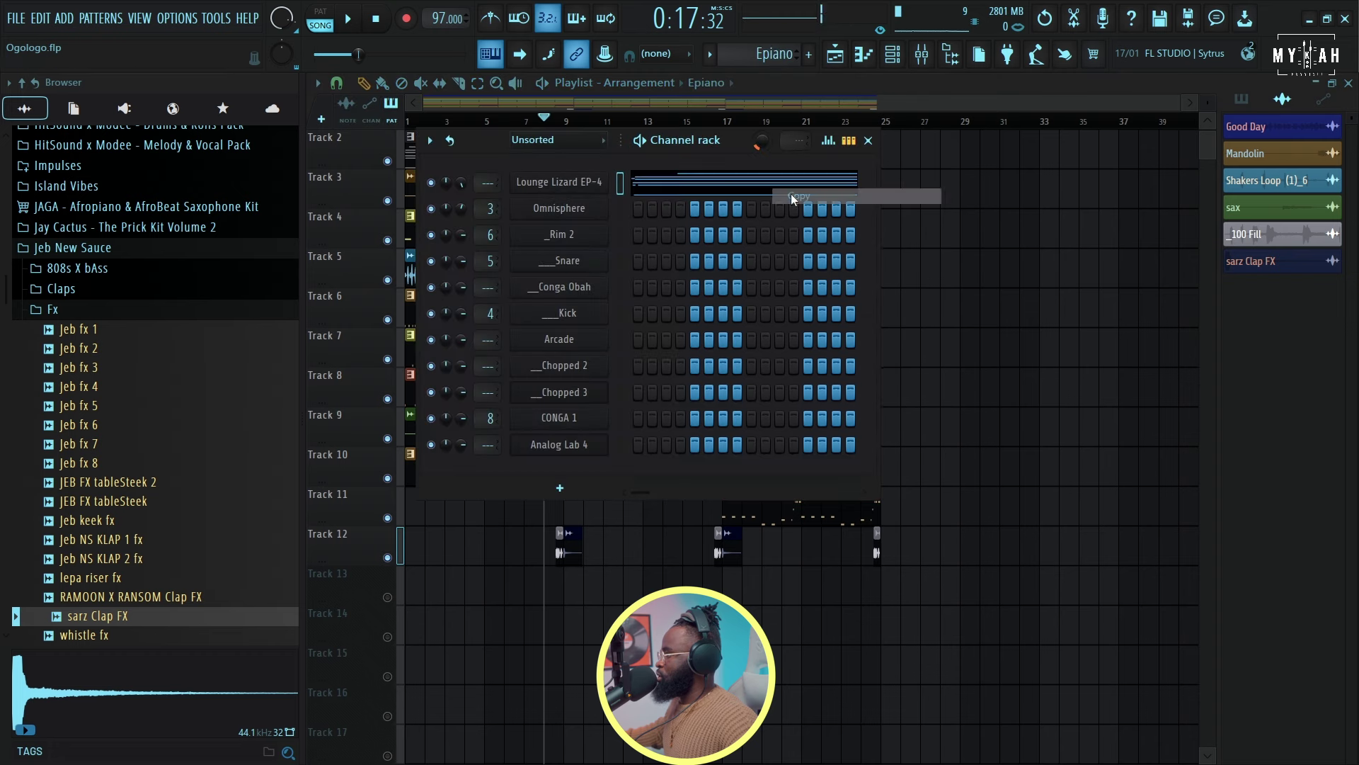
{"action": "left_click", "coordinate": [772, 54]}
{"action": "left_click", "coordinate": [829, 78]}
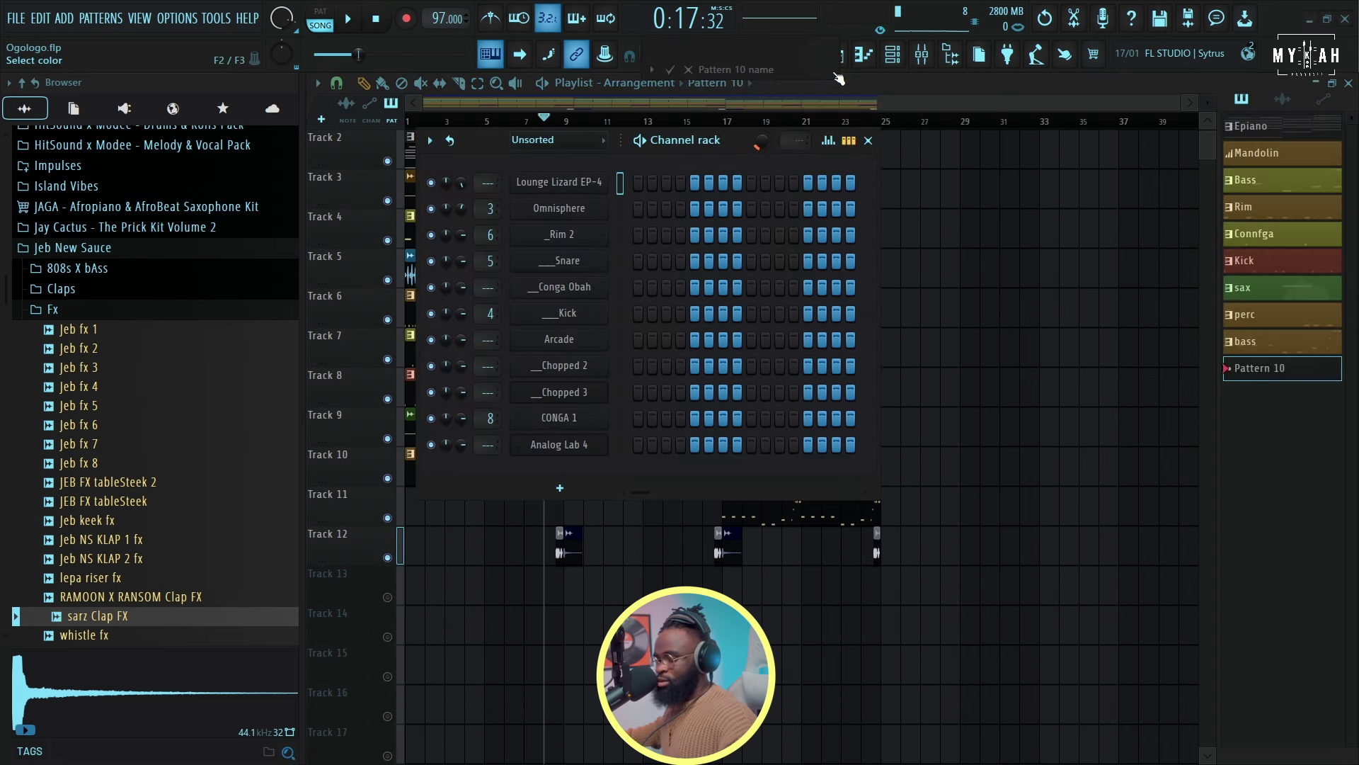
{"action": "type", "text": "pads"}
{"action": "key", "text": "Return"}
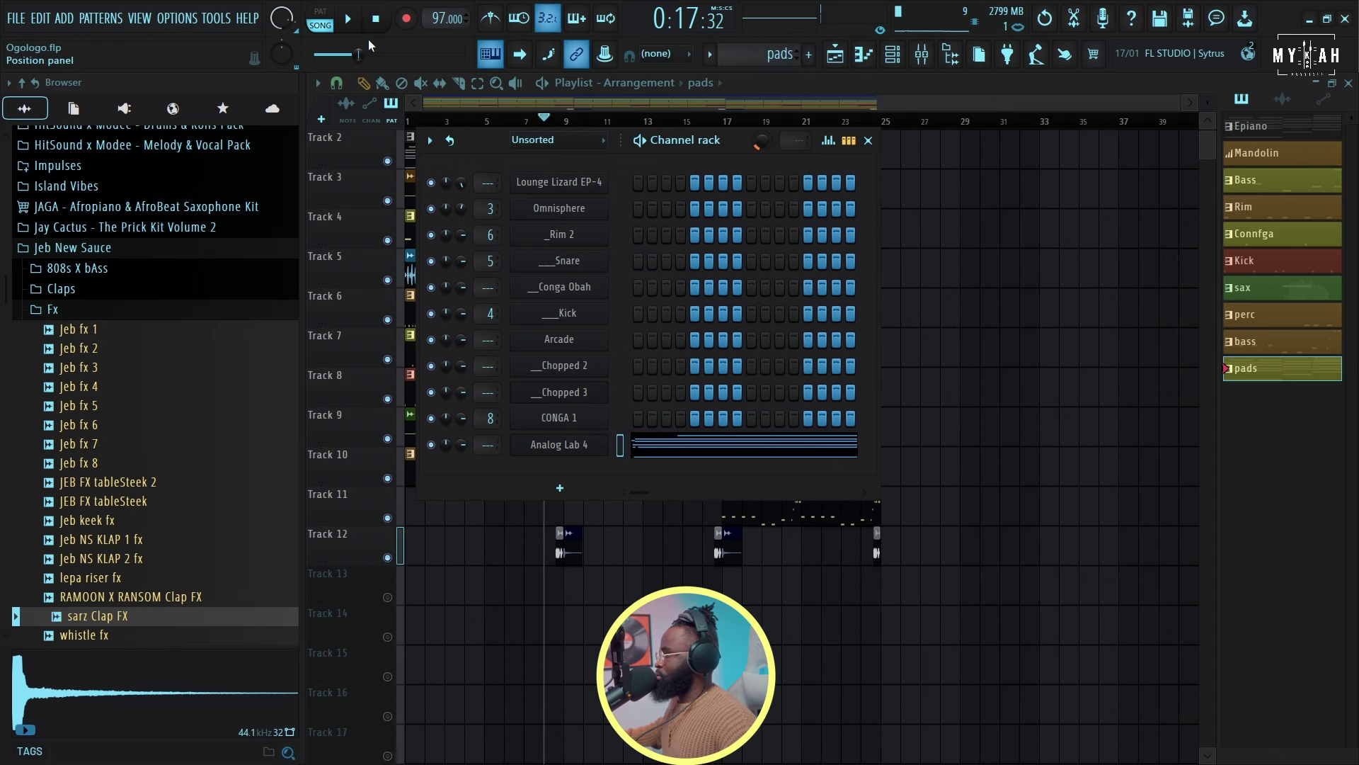
Step: Play the pads pattern, check its Analog Lab 4 chords in the piano roll, and lay pads clips on Track 13 from bar 9 through bar 24
{"action": "key", "text": "space"}
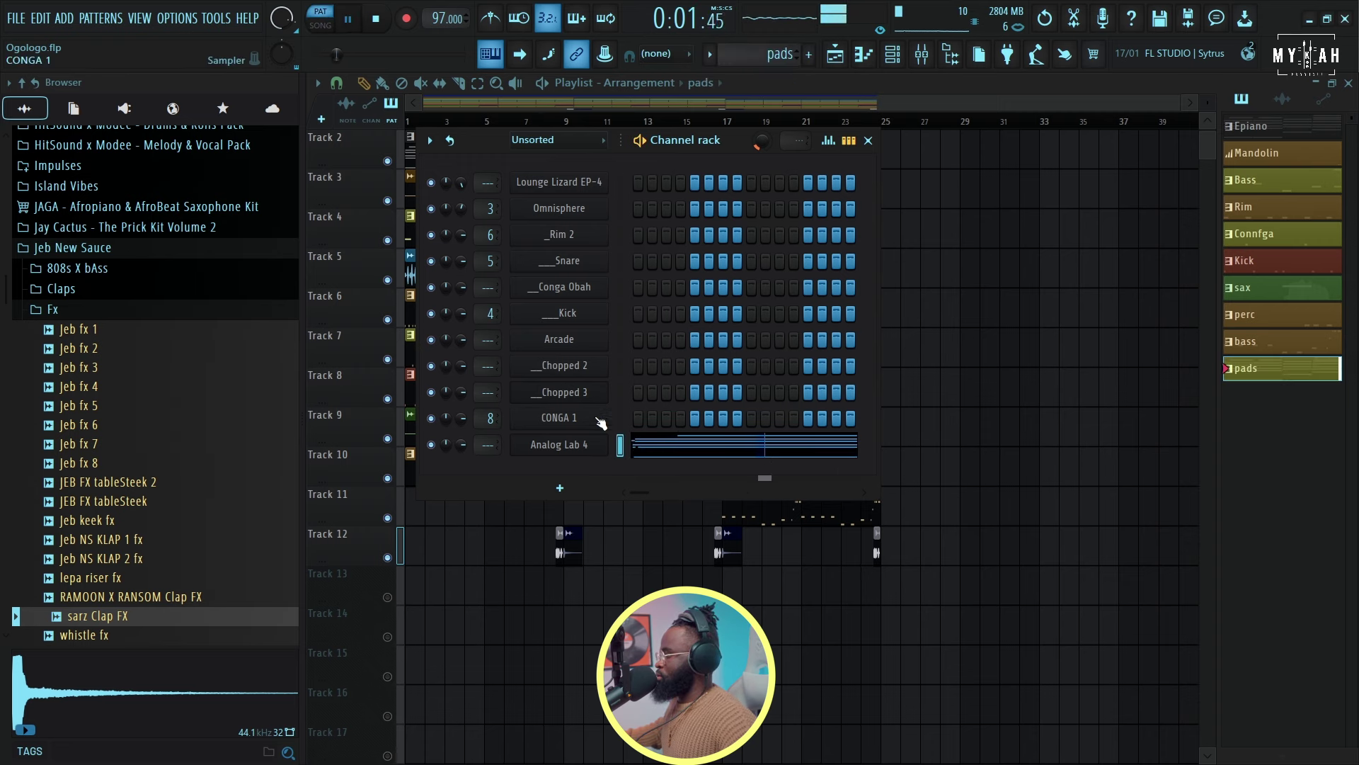
{"action": "left_click", "coordinate": [641, 445]}
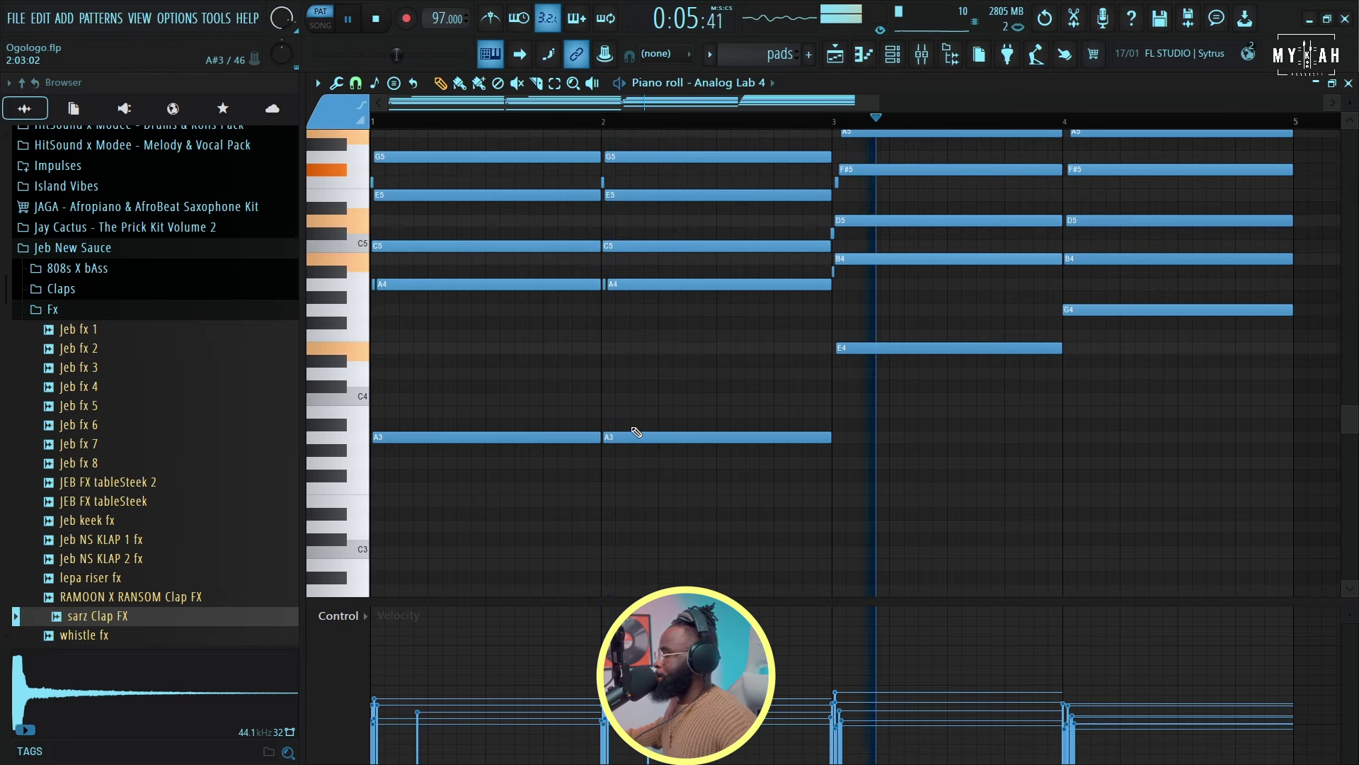
{"action": "key", "text": "space"}
{"action": "key", "text": "F5"}
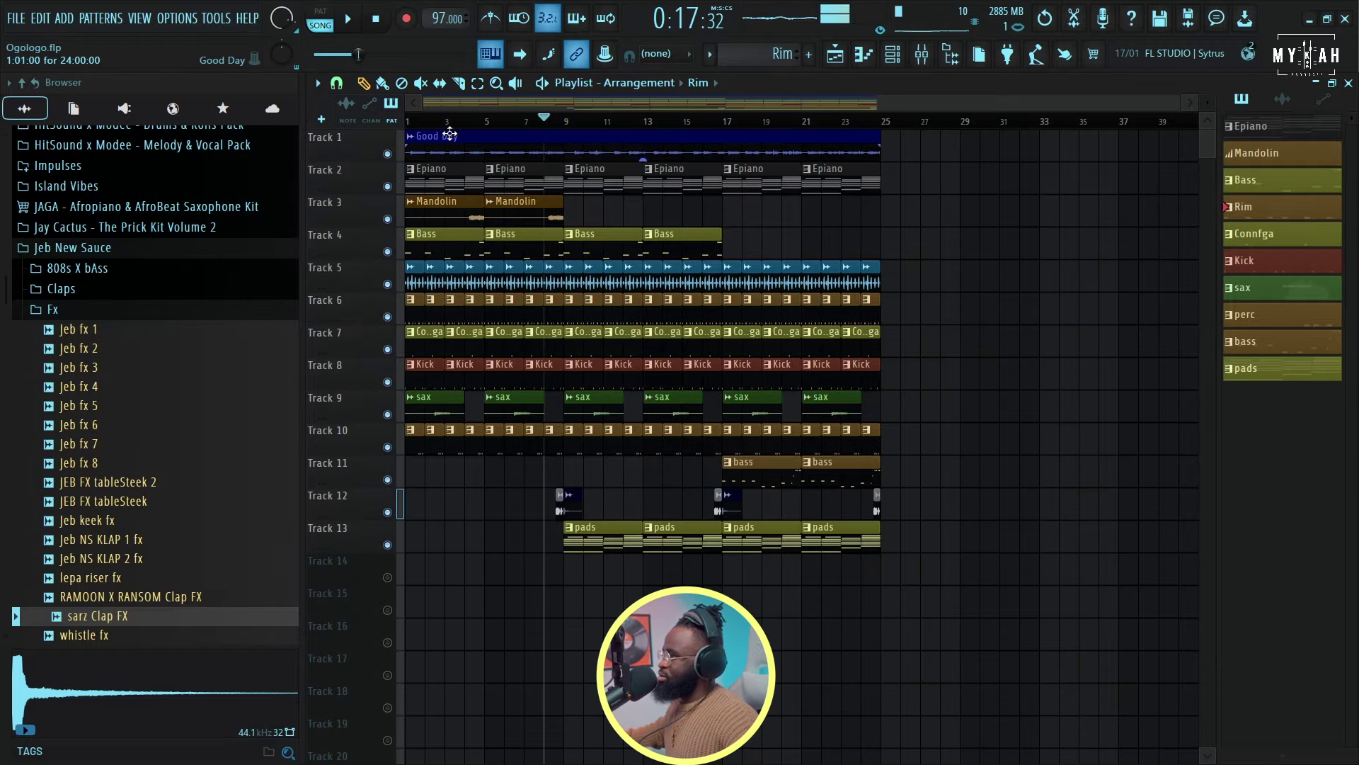
Step: Play the full arrangement from the beginning of the song
{"action": "left_click", "coordinate": [444, 118]}
{"action": "key", "text": "Home"}
{"action": "key", "text": "space"}
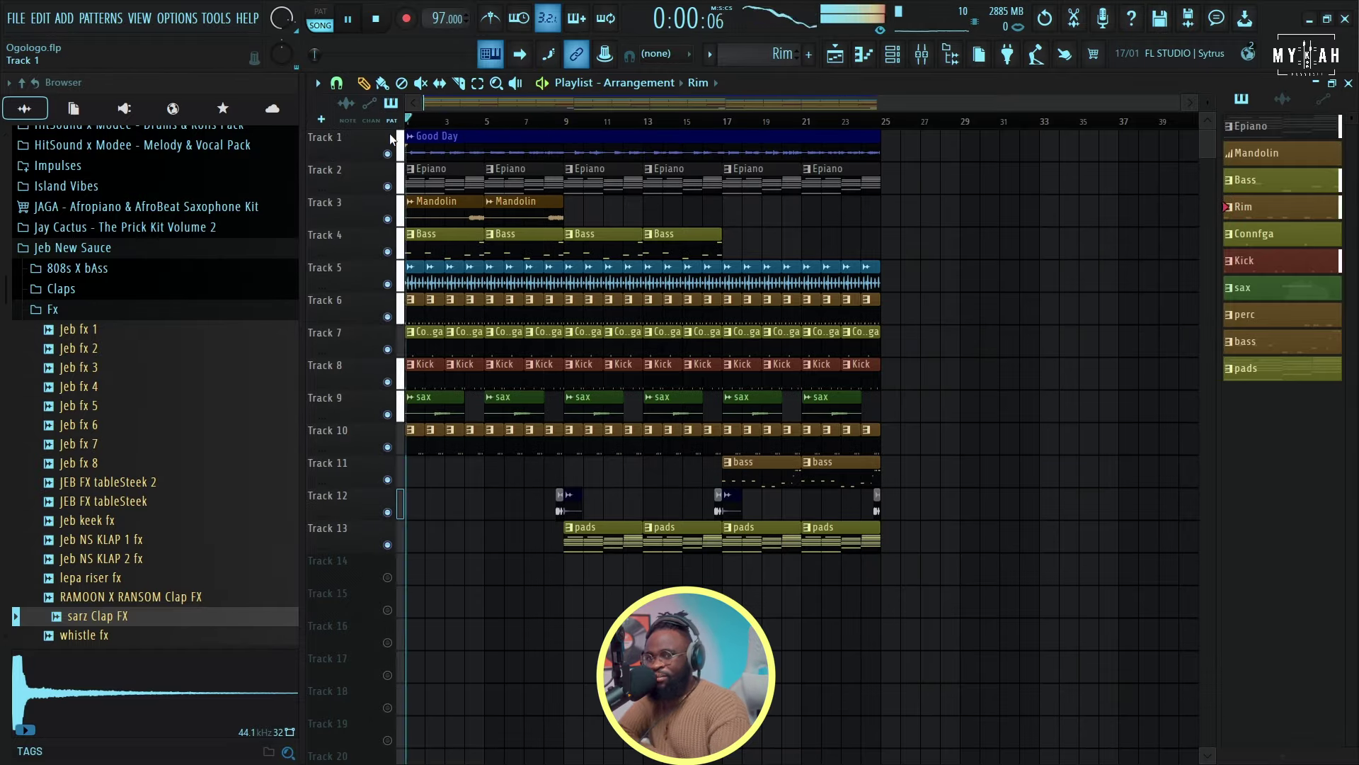